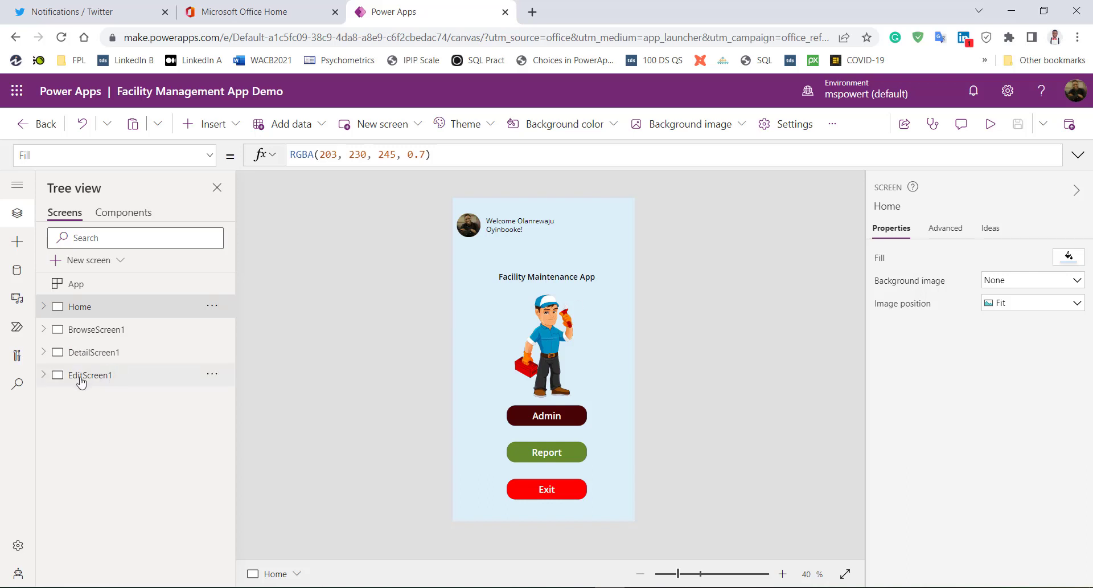
pyautogui.click(506, 323)
pyautogui.click(423, 344)
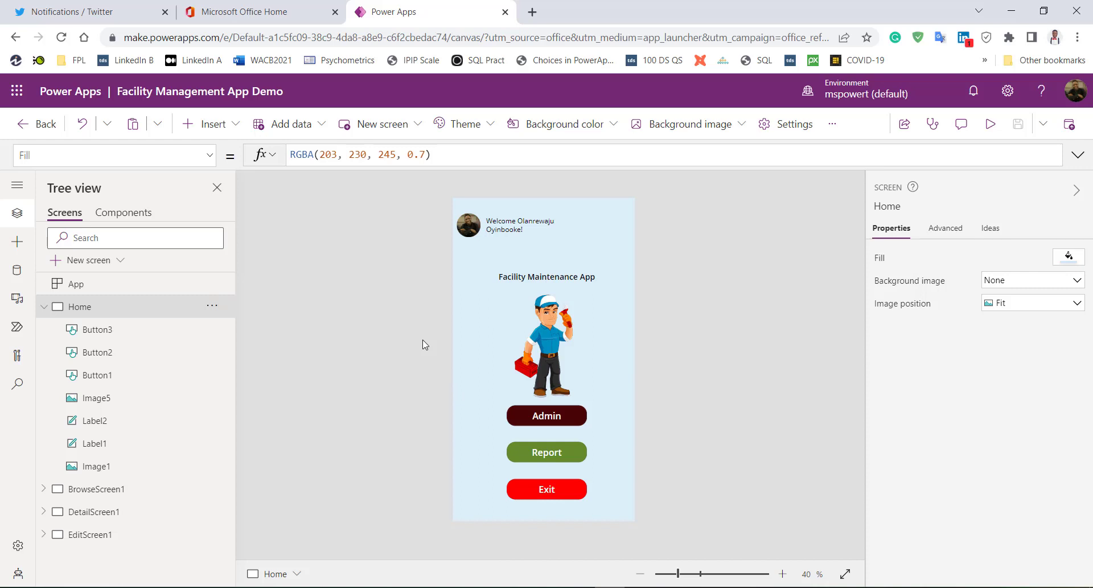
# Switch to the blank presentation in PowerPoint and delete the slide's subtitle and title placeholders.
pyautogui.click(459, 587)
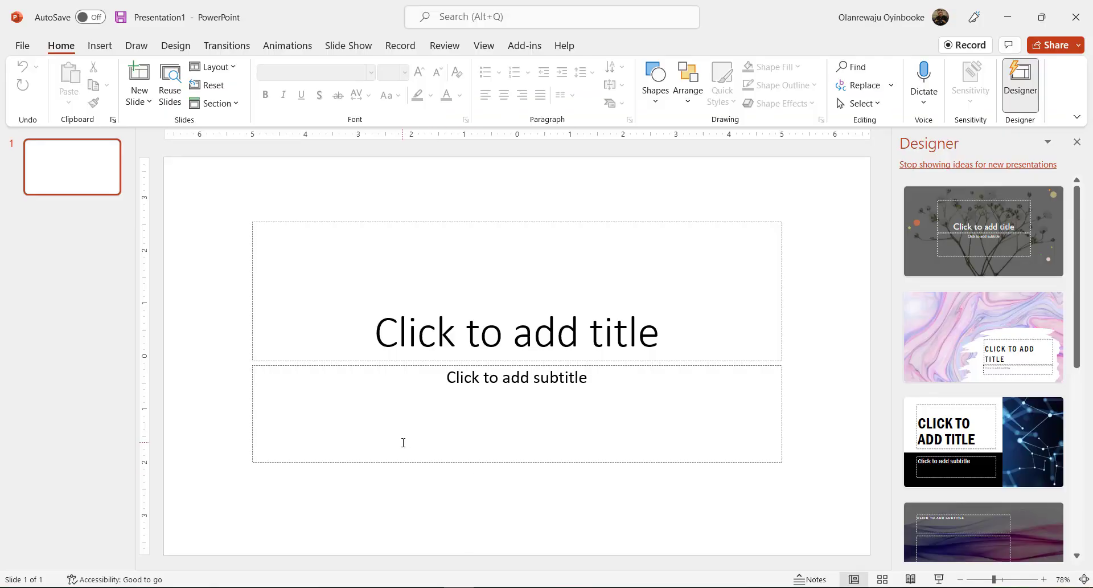
pyautogui.click(402, 463)
pyautogui.press('Delete')
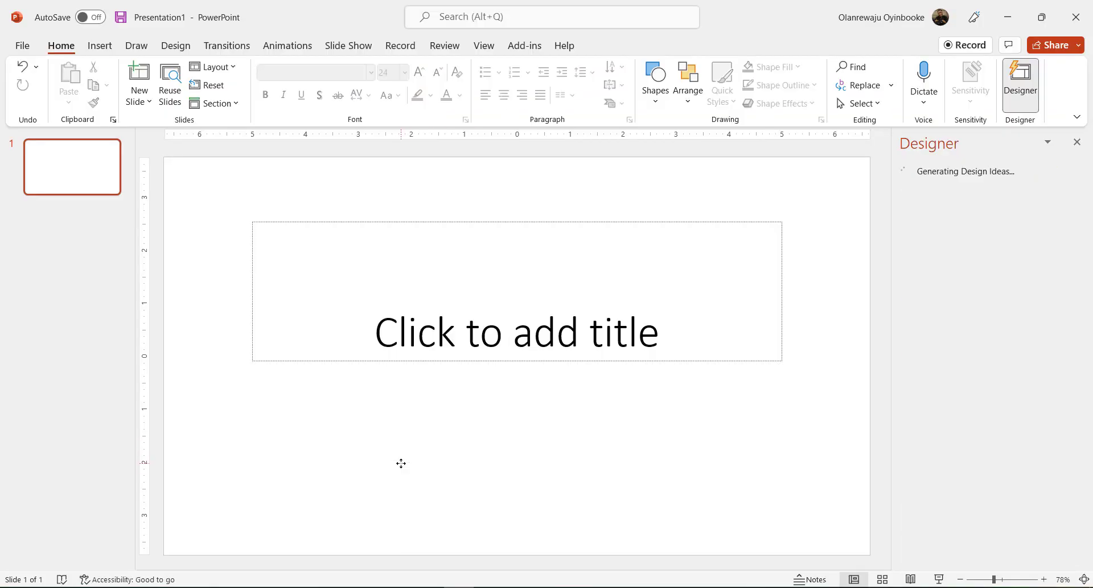
pyautogui.click(391, 363)
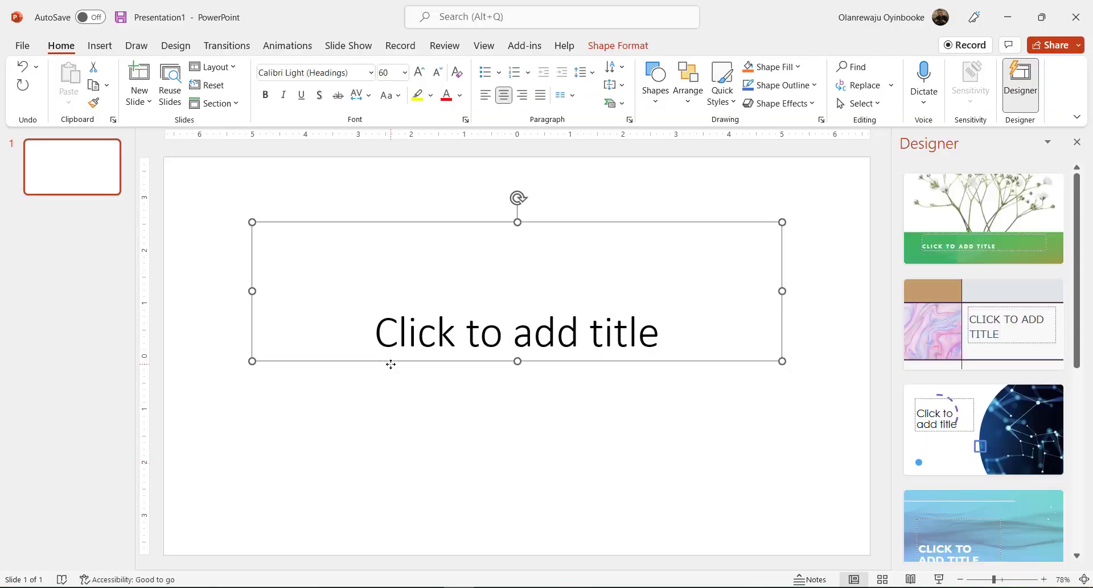
pyautogui.press('Delete')
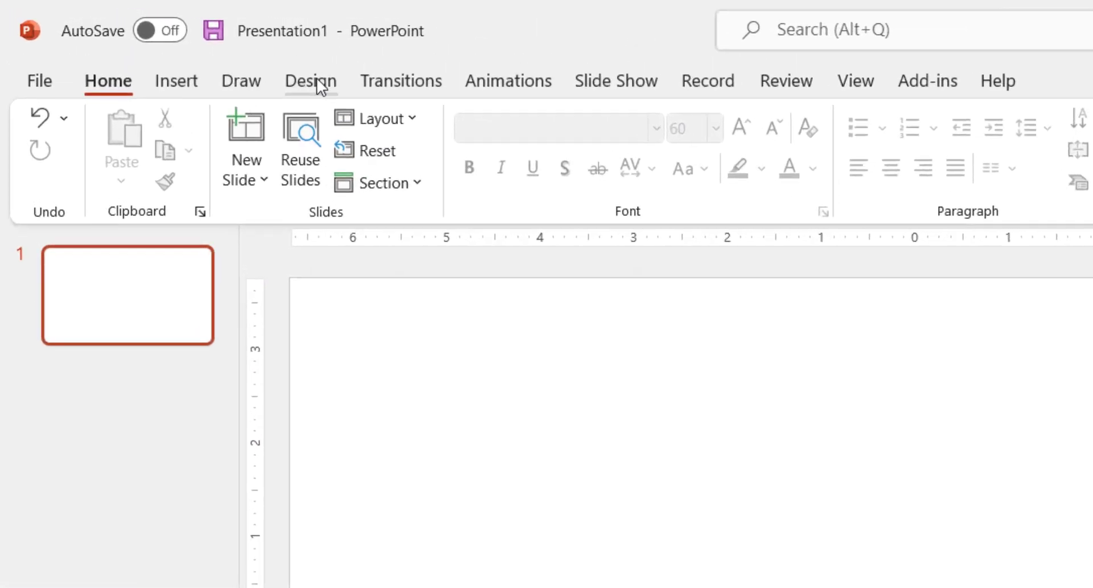
# Open the custom slide size settings and move the dialog clear of the slide's centre.
pyautogui.click(317, 77)
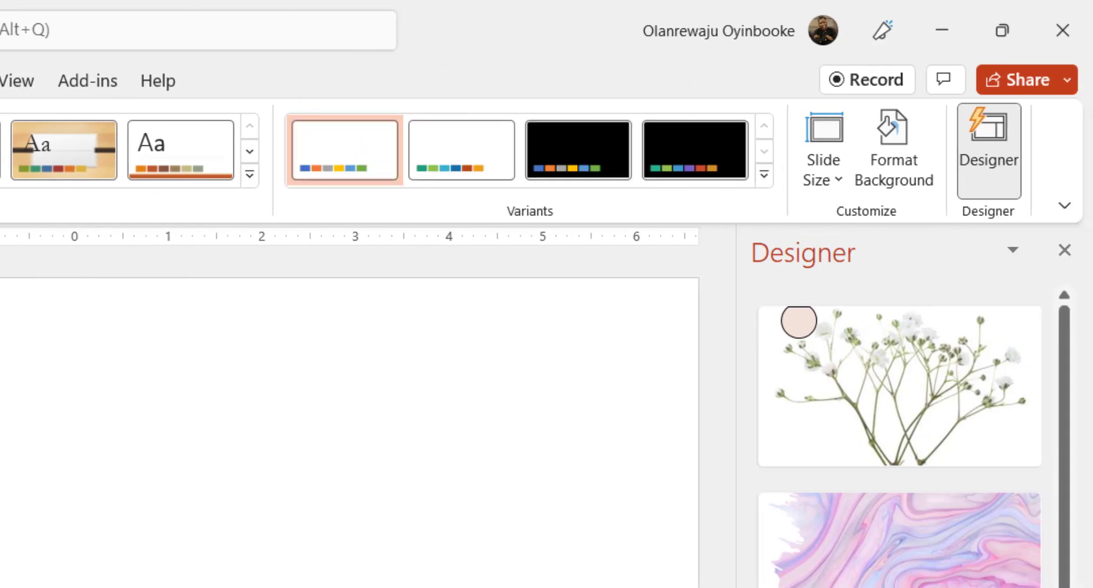
pyautogui.click(825, 183)
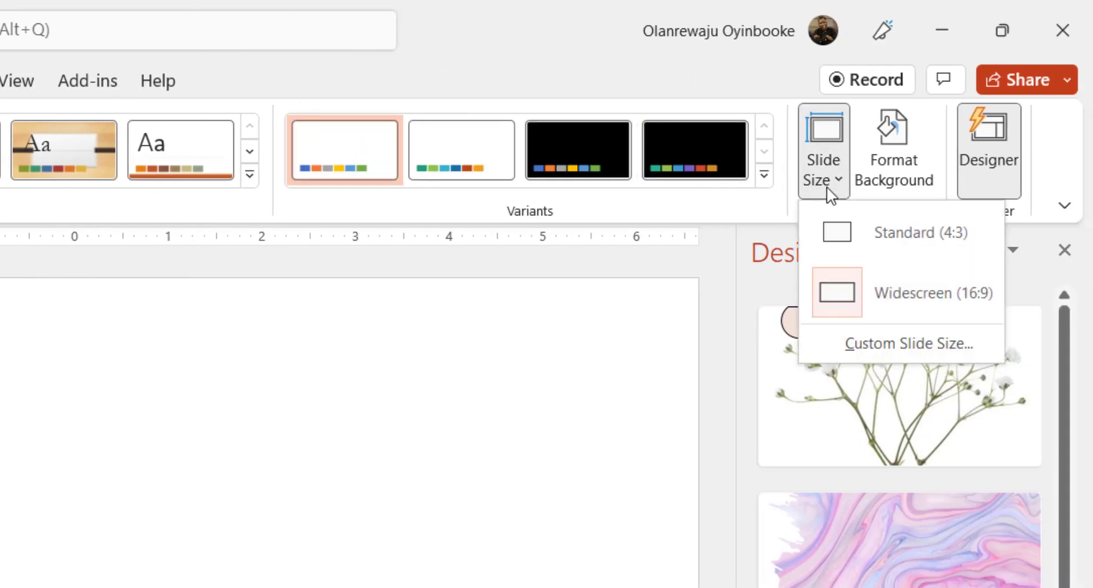
pyautogui.click(870, 350)
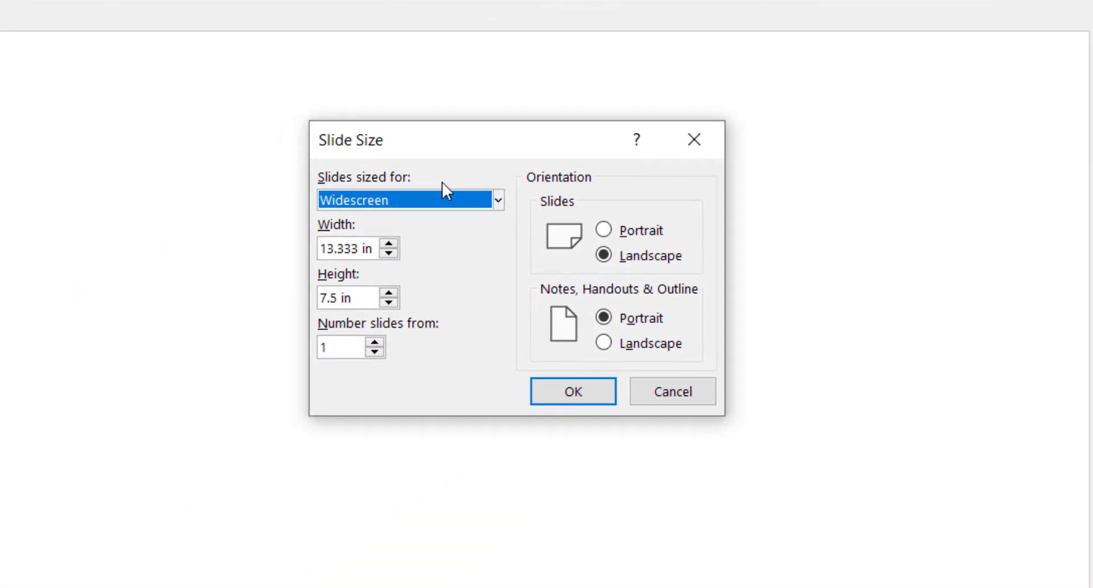
pyautogui.moveTo(451, 138); pyautogui.dragTo(410, 73)
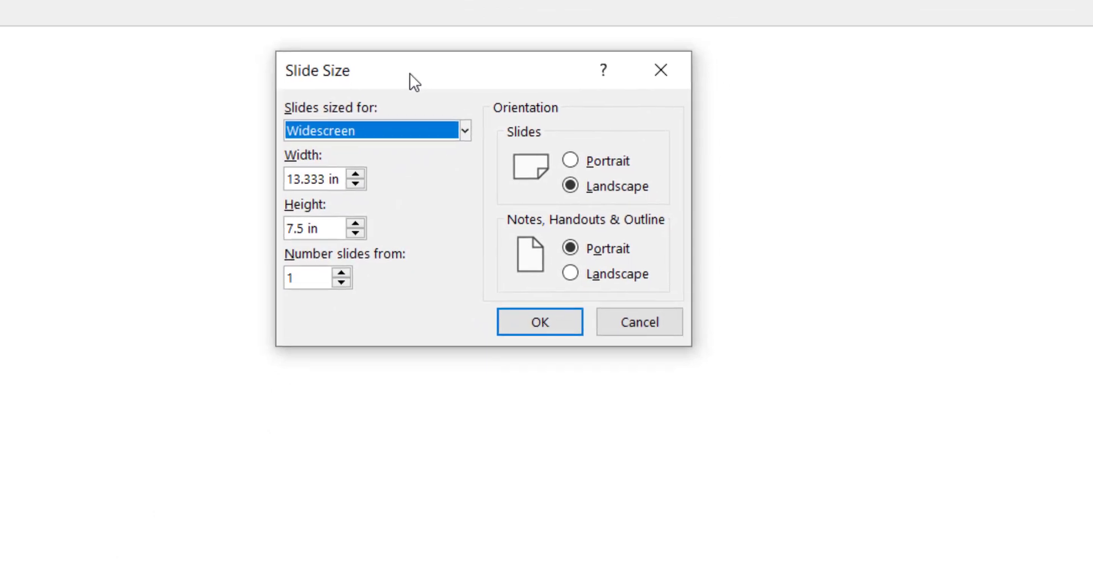
pyautogui.click(332, 178)
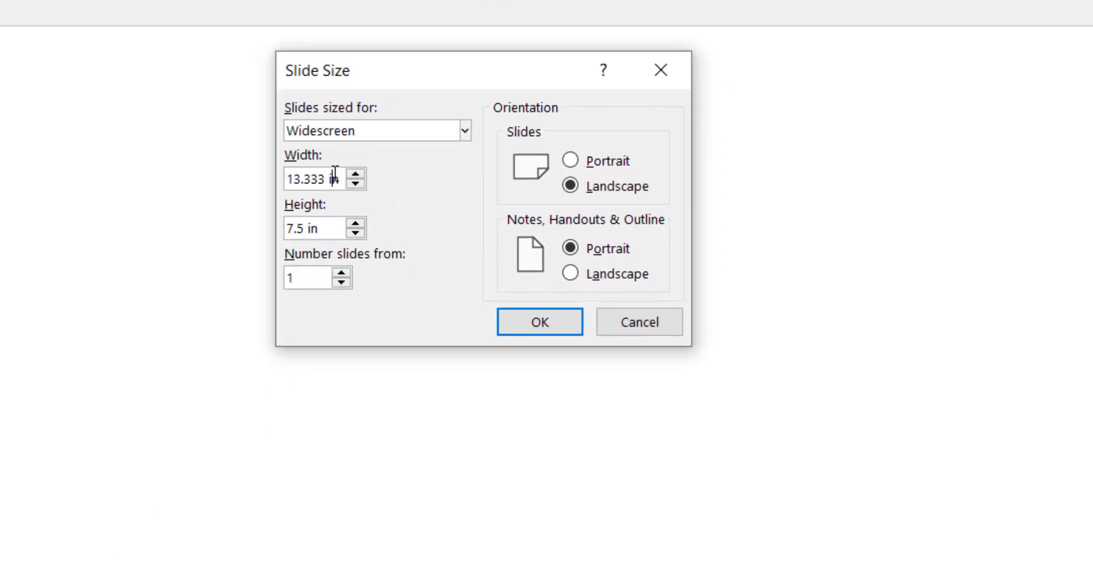
pyautogui.click(326, 231)
# Switch to Calculator, clear the old result and multiply 1080 by 2 to get the slide width.
pyautogui.click(888, 586)
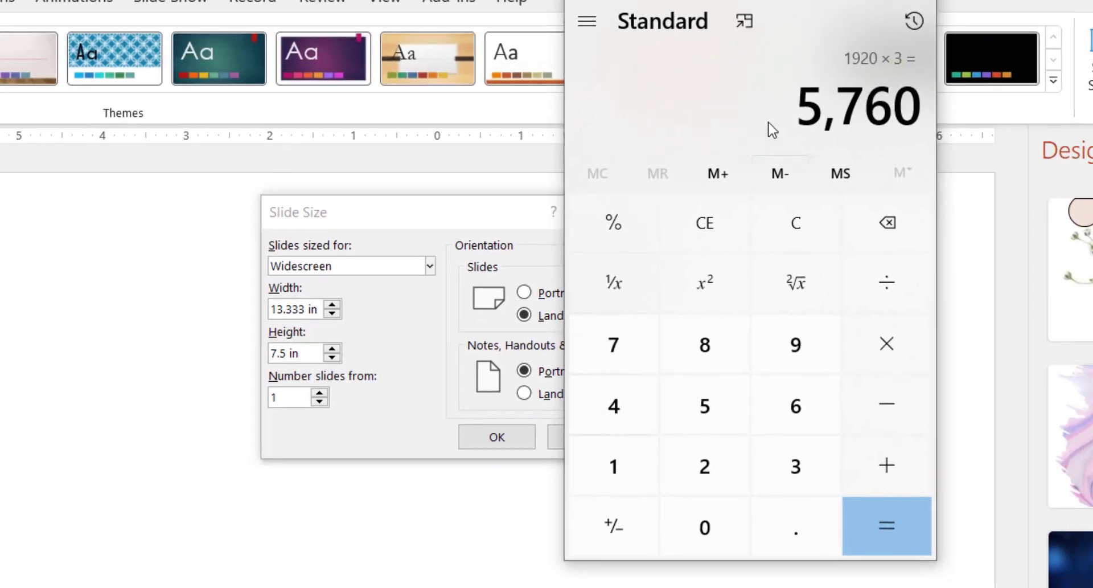
pyautogui.click(762, 105)
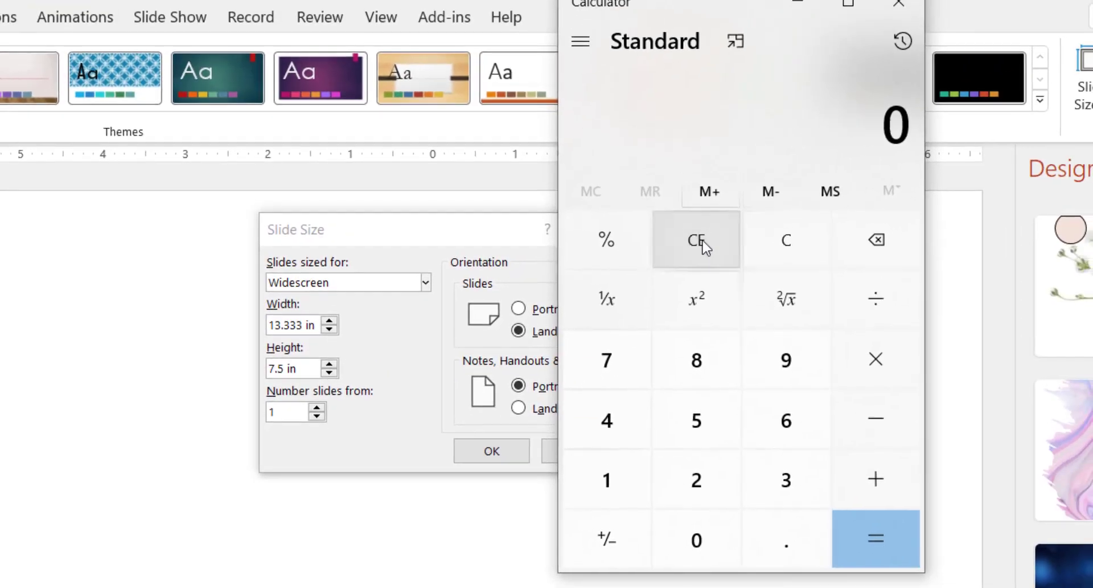
pyautogui.moveTo(743, 7); pyautogui.dragTo(872, 126)
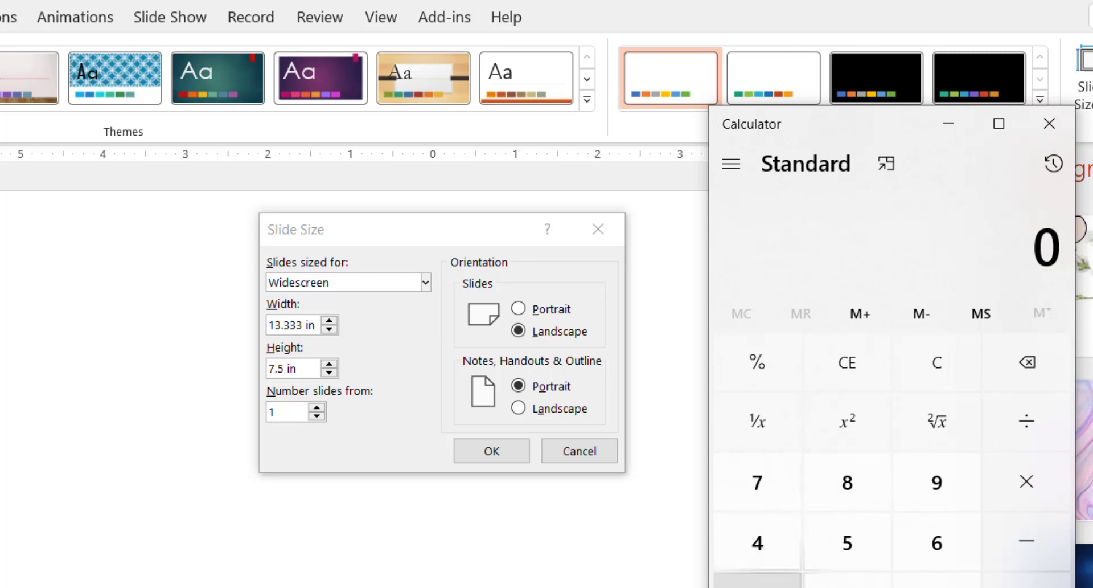
pyautogui.click(758, 583)
pyautogui.click(860, 584)
pyautogui.click(862, 478)
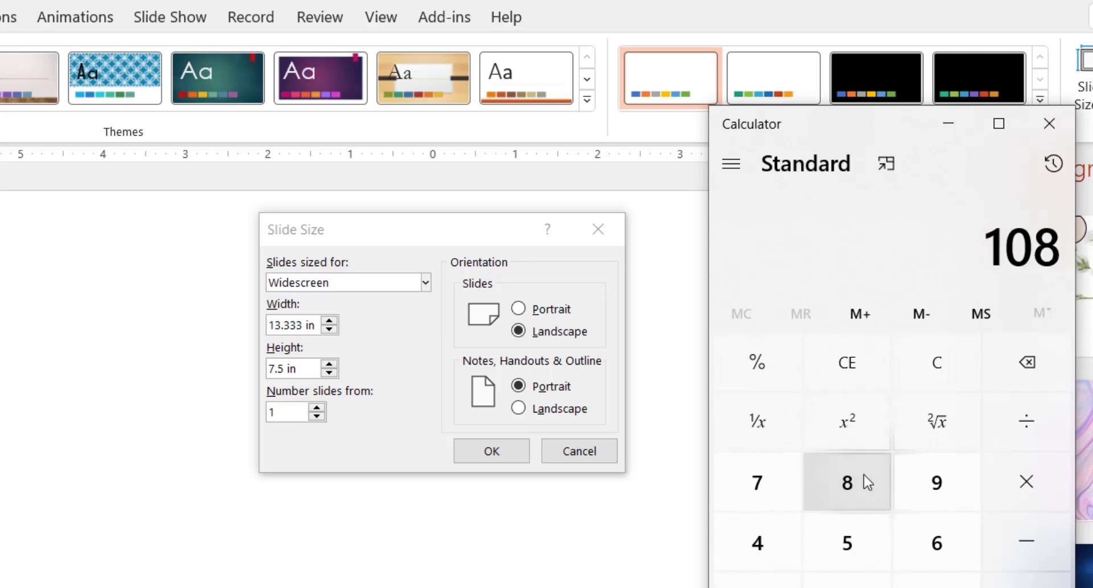
pyautogui.click(860, 583)
pyautogui.click(1029, 472)
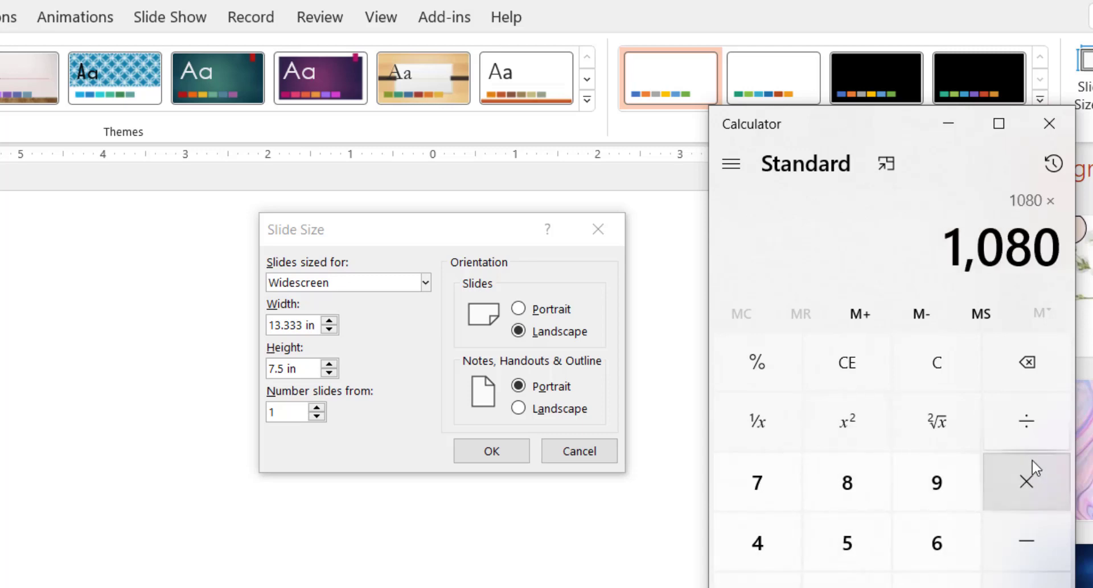
pyautogui.click(847, 584)
pyautogui.click(1027, 584)
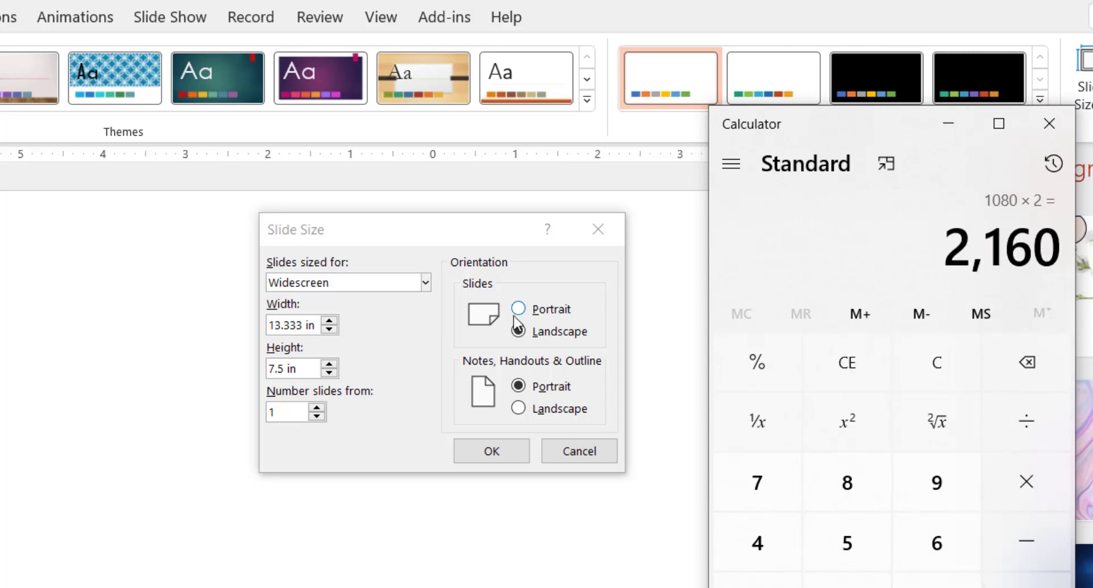
# Set the custom slide width to 2160 px in PowerPoint's Slide Size dialog.
pyautogui.click(318, 327)
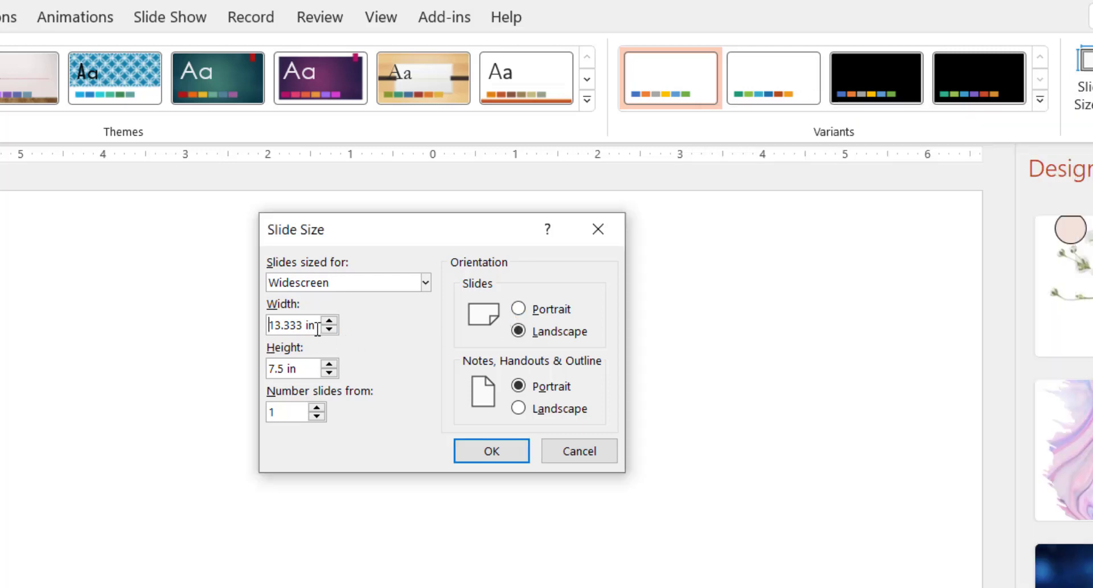
pyautogui.tripleClick(272, 325)
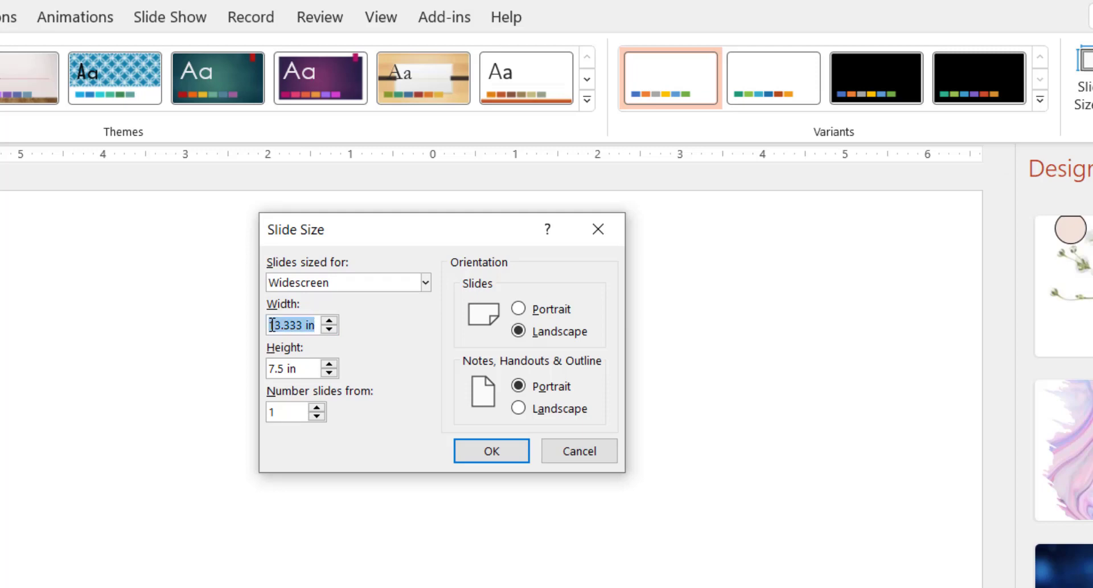
pyautogui.write('2160 ')
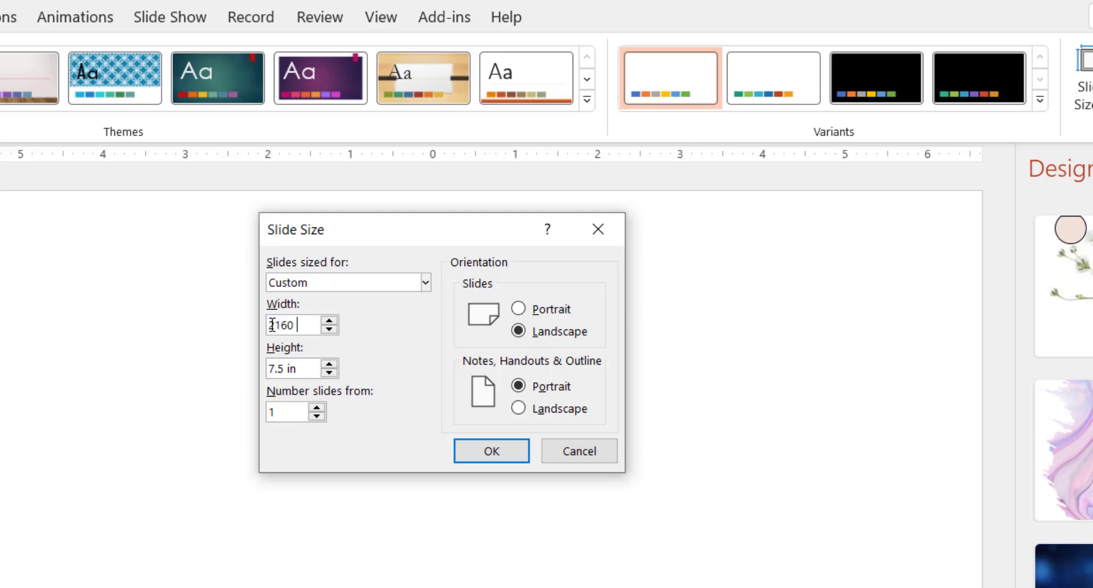
pyautogui.write('px')
pyautogui.press('Tab')
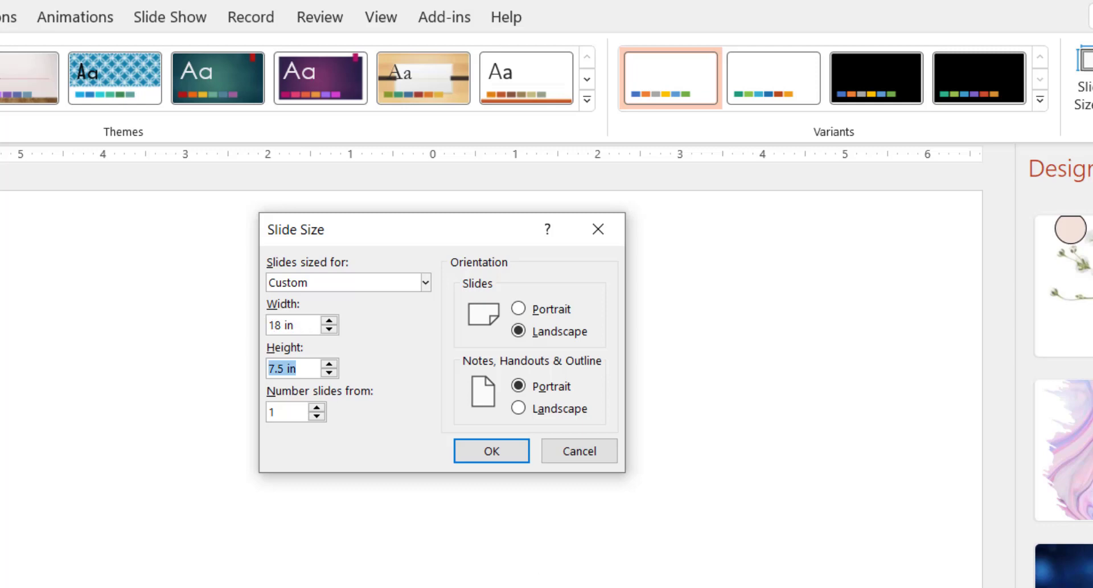
# Return to Calculator, clear it and multiply 1920 by 2 to get the slide height.
pyautogui.hotkey('alt', 'Tab')
pyautogui.click(851, 371)
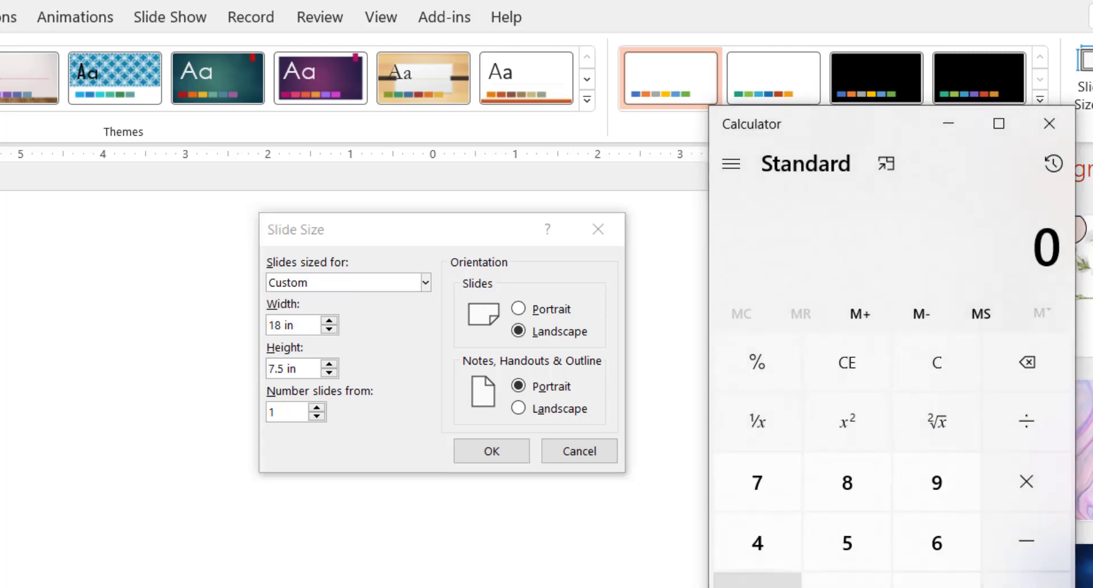
pyautogui.click(757, 586)
pyautogui.click(848, 587)
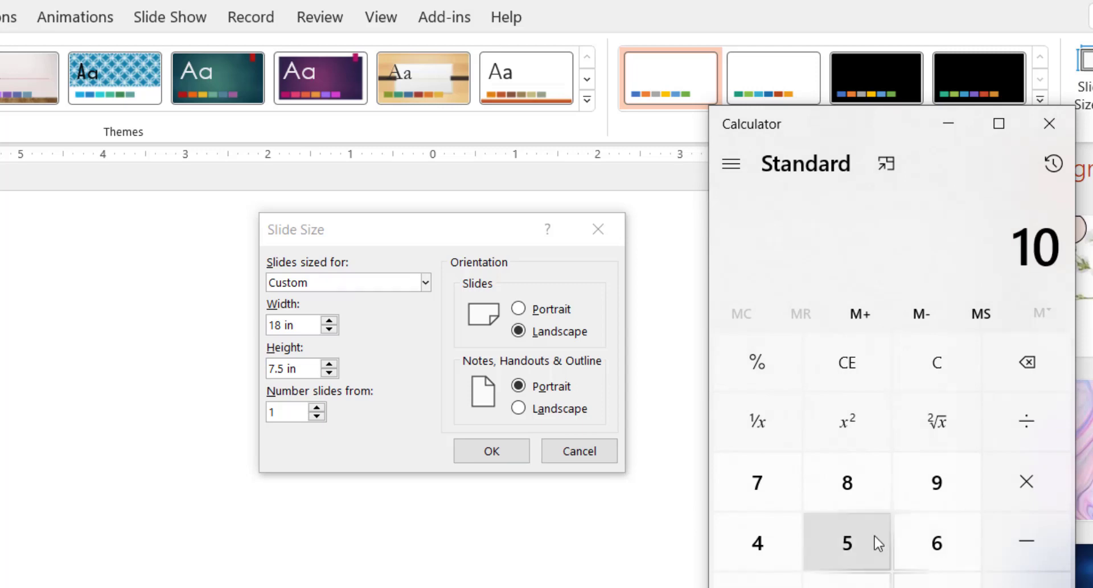
pyautogui.click(1041, 390)
pyautogui.click(945, 493)
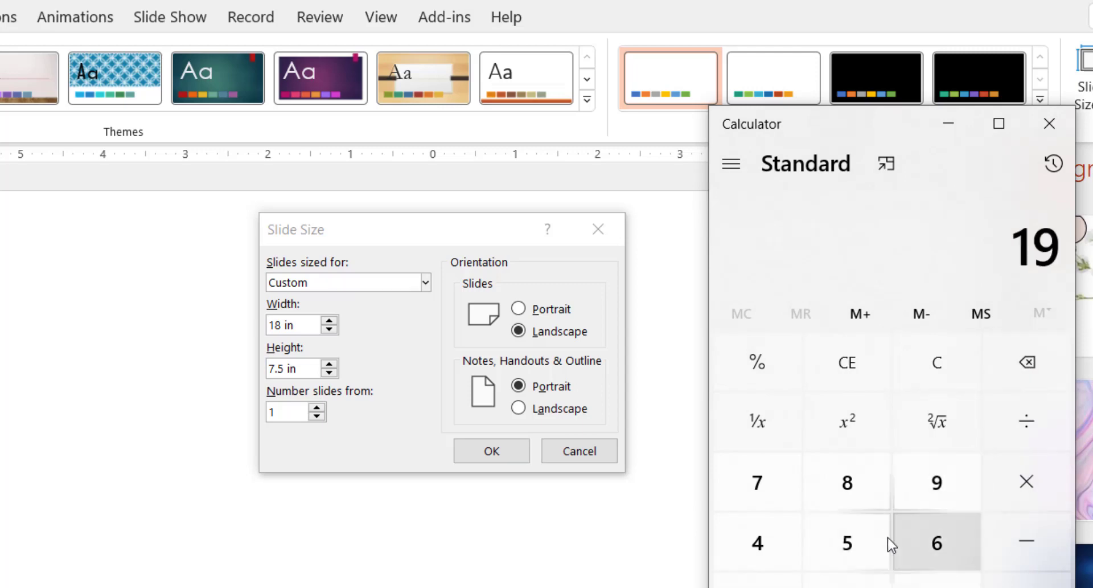
pyautogui.click(847, 584)
pyautogui.click(847, 587)
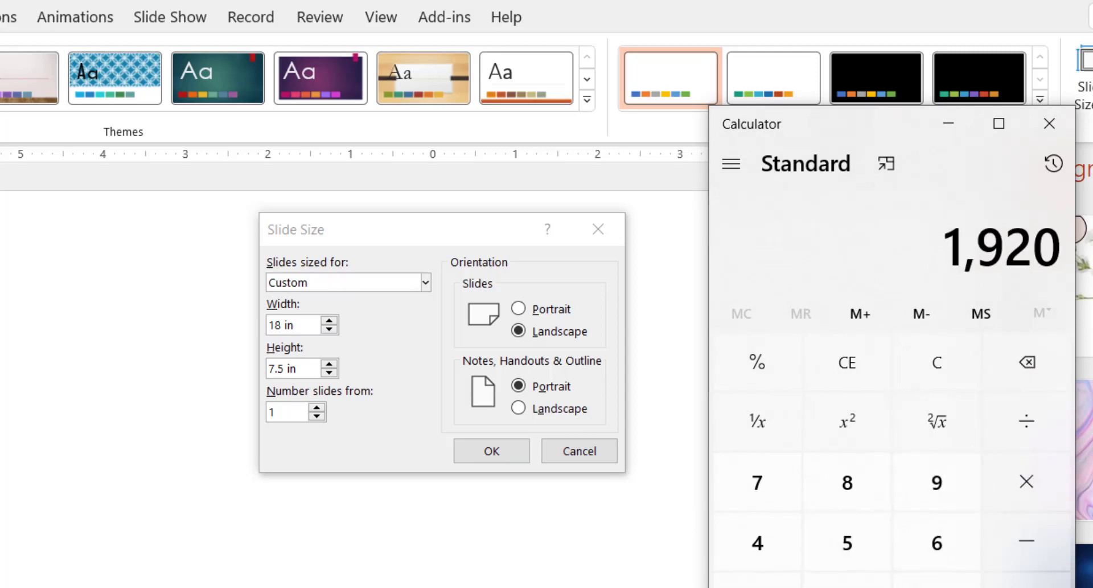
pyautogui.click(1027, 490)
pyautogui.click(847, 586)
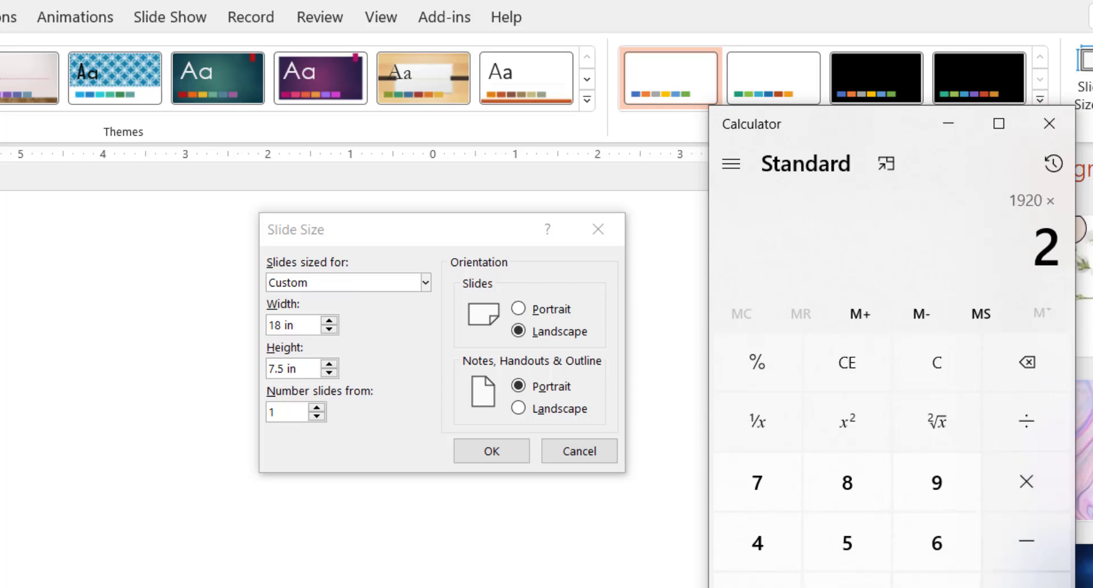
pyautogui.press('Return')
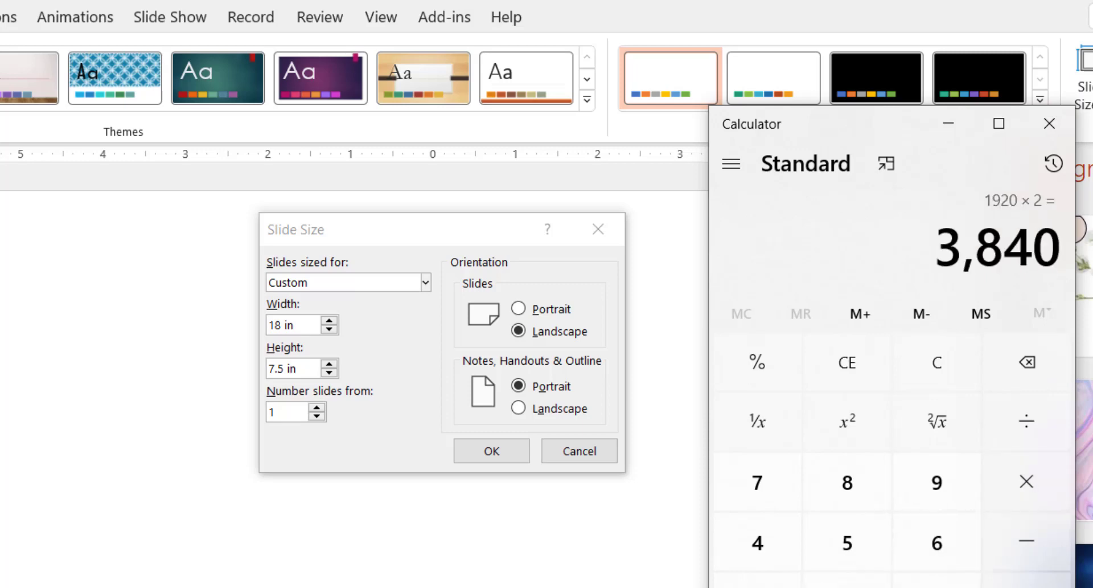
# Set the slide height to 3840 px in PowerPoint and apply the new size with the Maximize scaling option.
pyautogui.click(270, 371)
pyautogui.hotkey('ctrl', 'a')
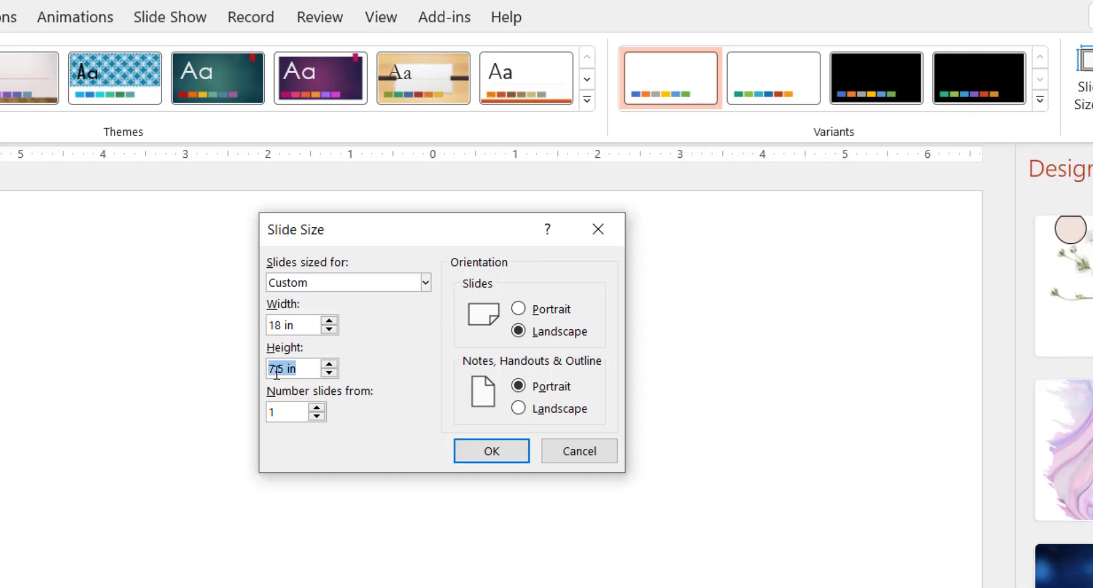
pyautogui.write('384')
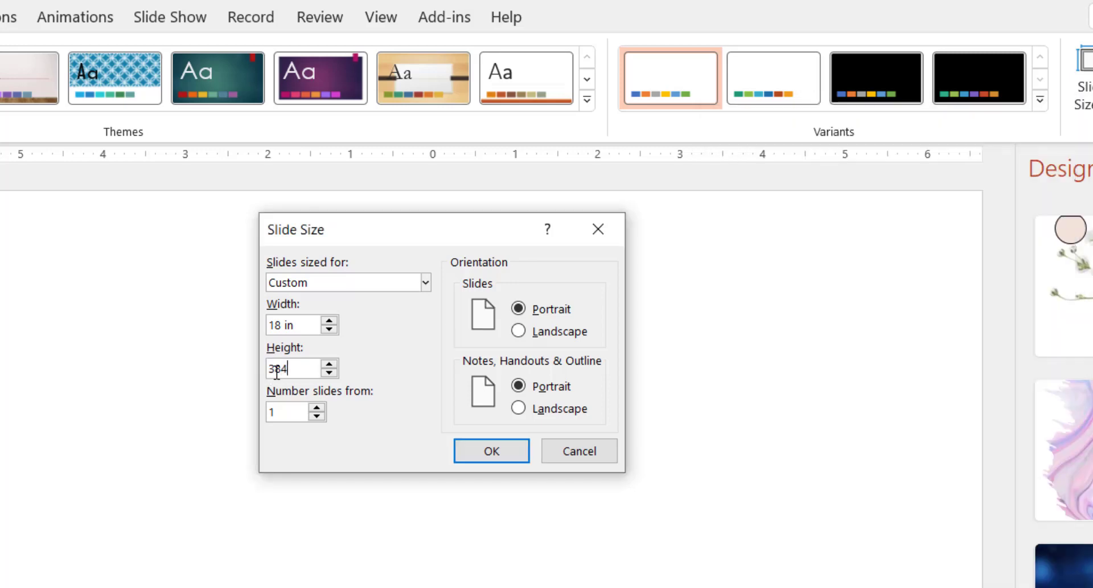
pyautogui.write('0 px')
pyautogui.click(302, 329)
pyautogui.click(492, 456)
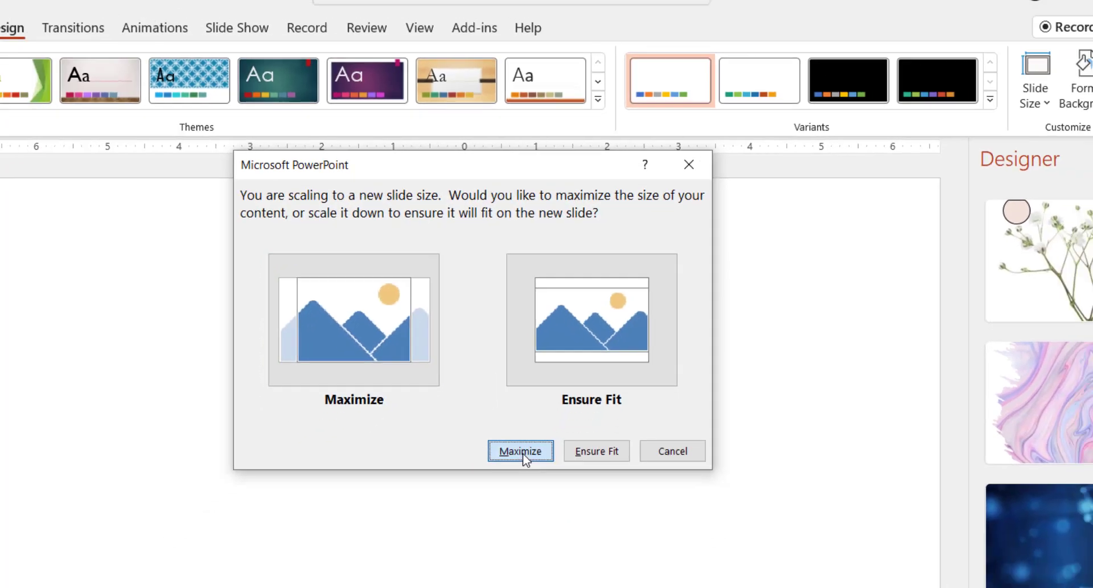
pyautogui.click(496, 503)
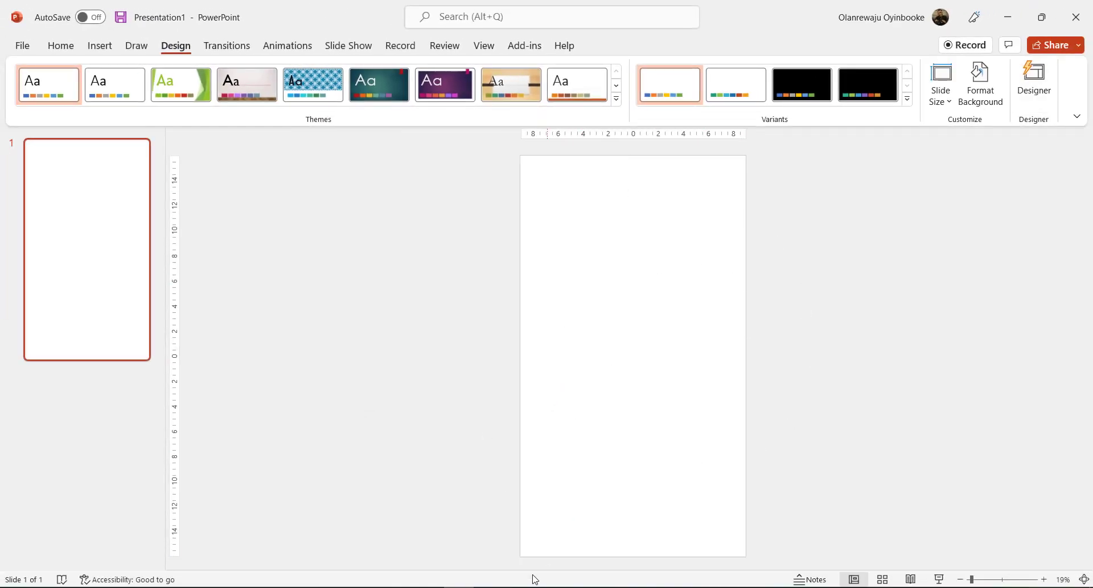
# Compare the resized slide's proportions with the Home screen of the Facility Management App Demo in Power Apps.
pyautogui.click(610, 587)
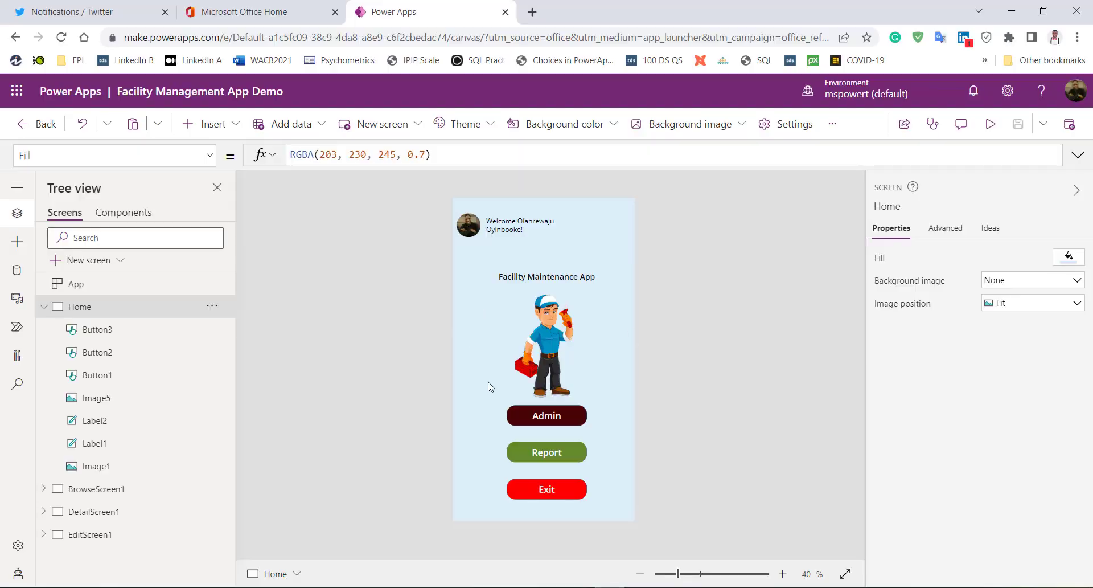
pyautogui.hotkey('alt', 'Tab')
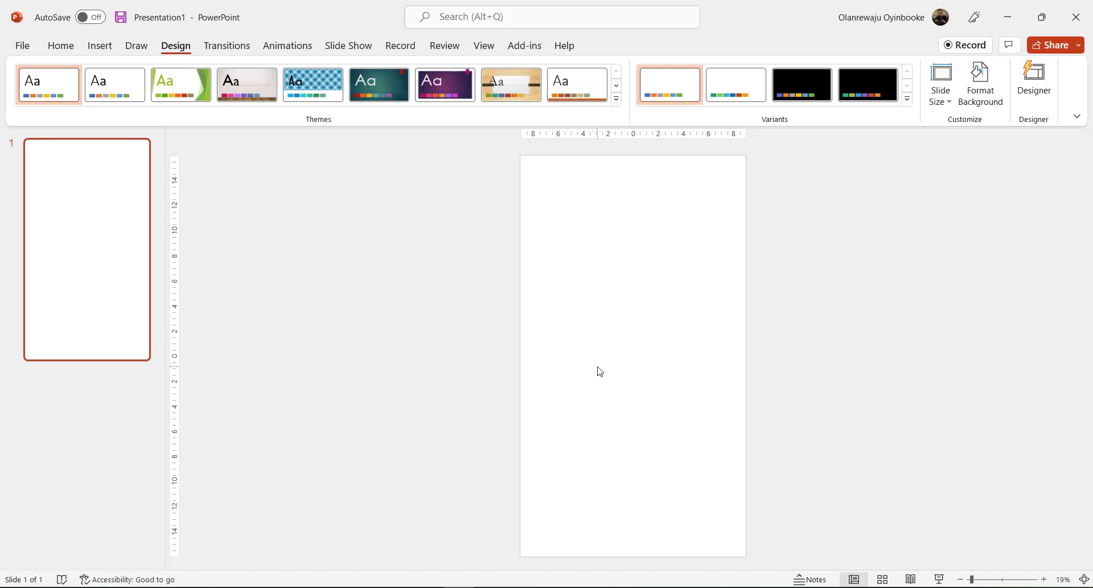
# Switch to Notepad and review the header, divisor, background and card colour codes in LowCode October Color Code.txt.
pyautogui.click(791, 587)
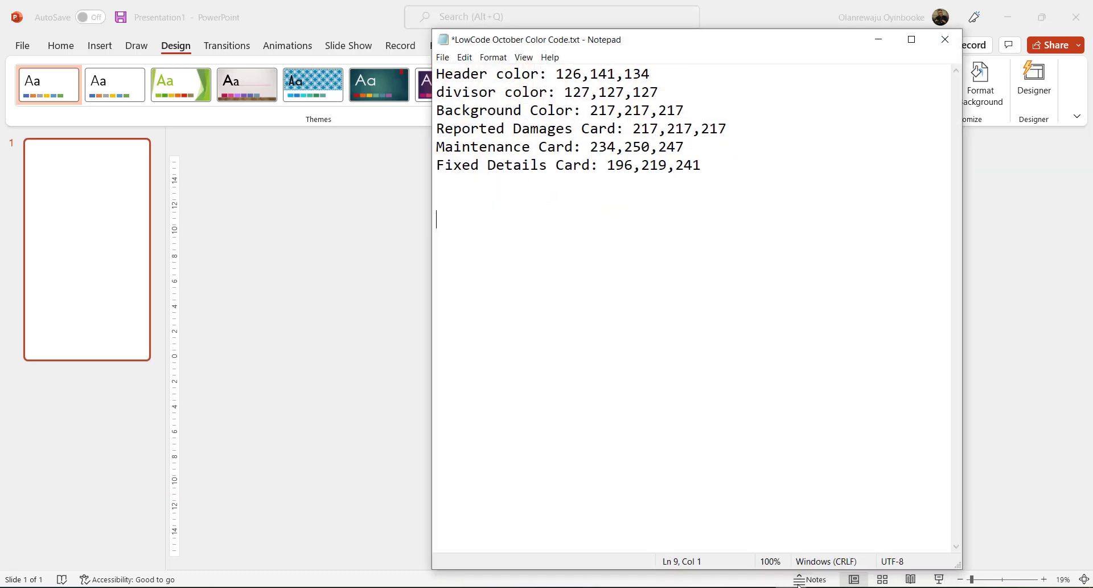
pyautogui.moveTo(737, 177); pyautogui.dragTo(439, 72)
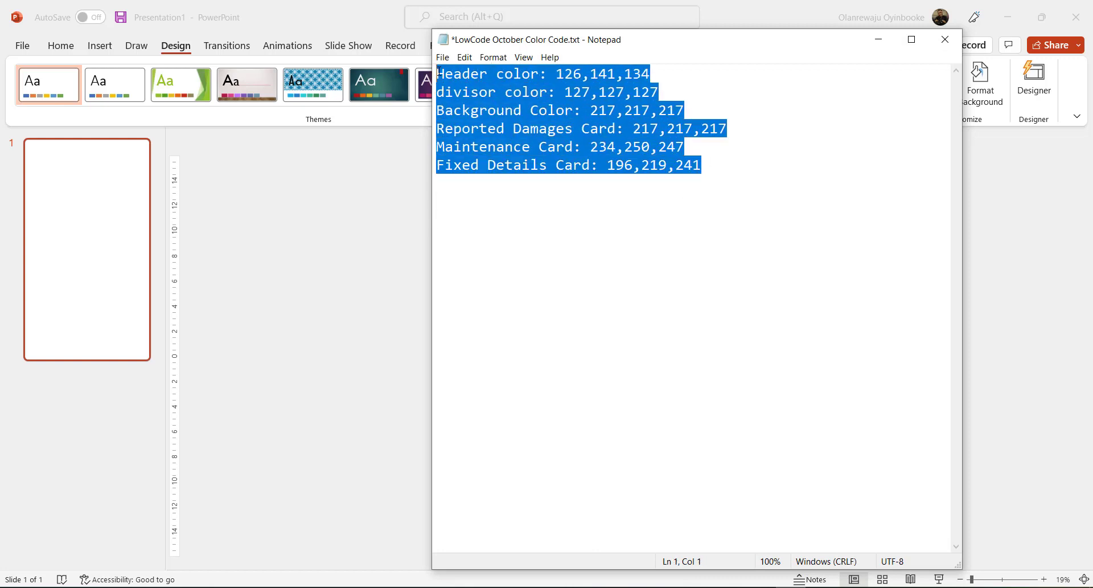
pyautogui.click(728, 172)
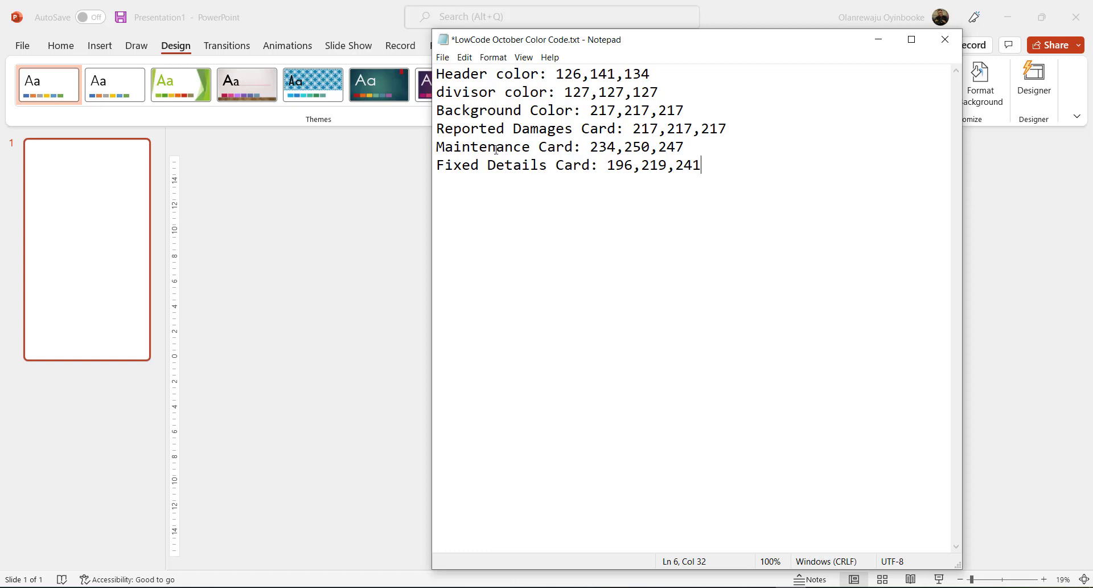
# Switch to PowerPoint and open the custom colour settings for the slide's solid background fill, checking the background colour code in Notepad.
pyautogui.click(368, 251)
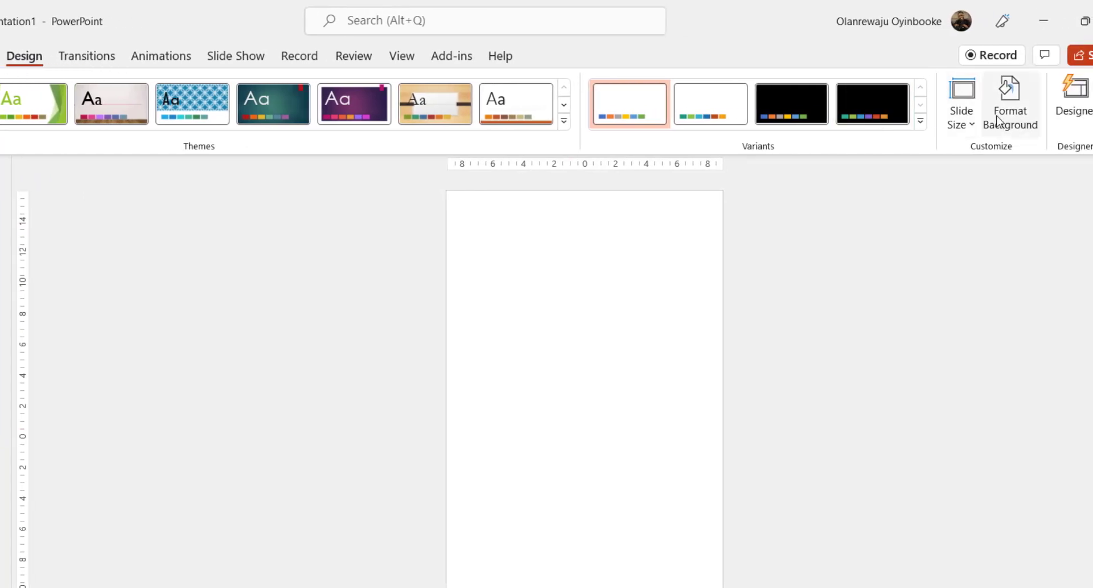
pyautogui.click(1010, 102)
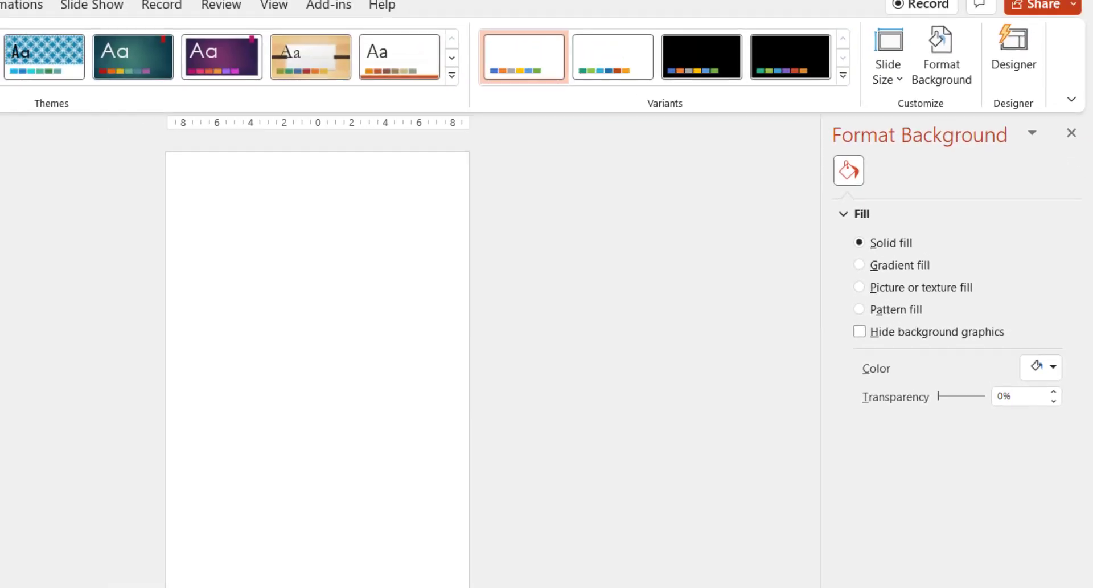
pyautogui.hotkey('alt', 'Tab')
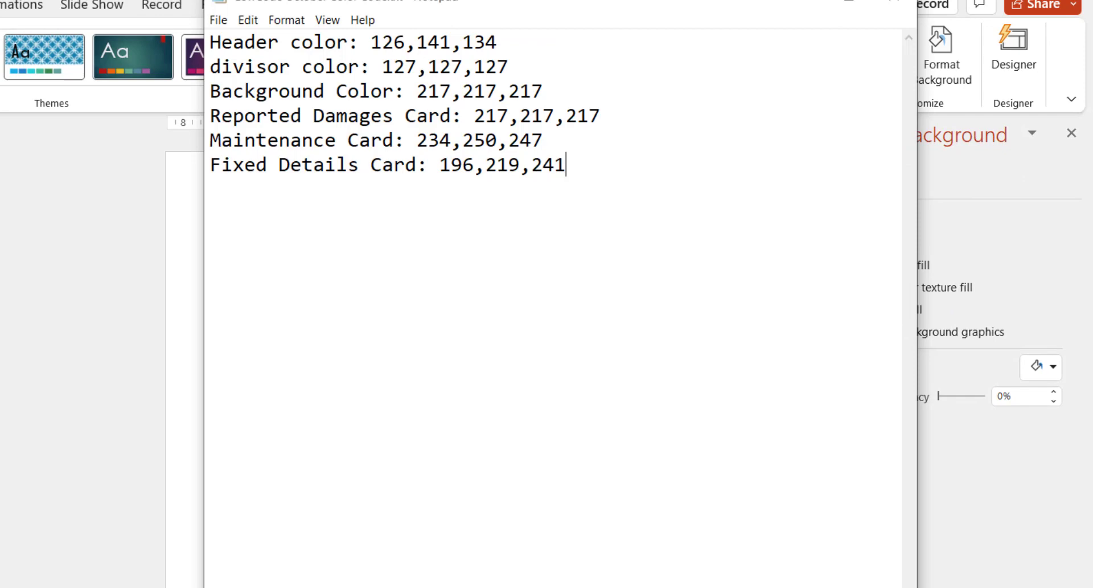
pyautogui.hotkey('alt', 'Tab')
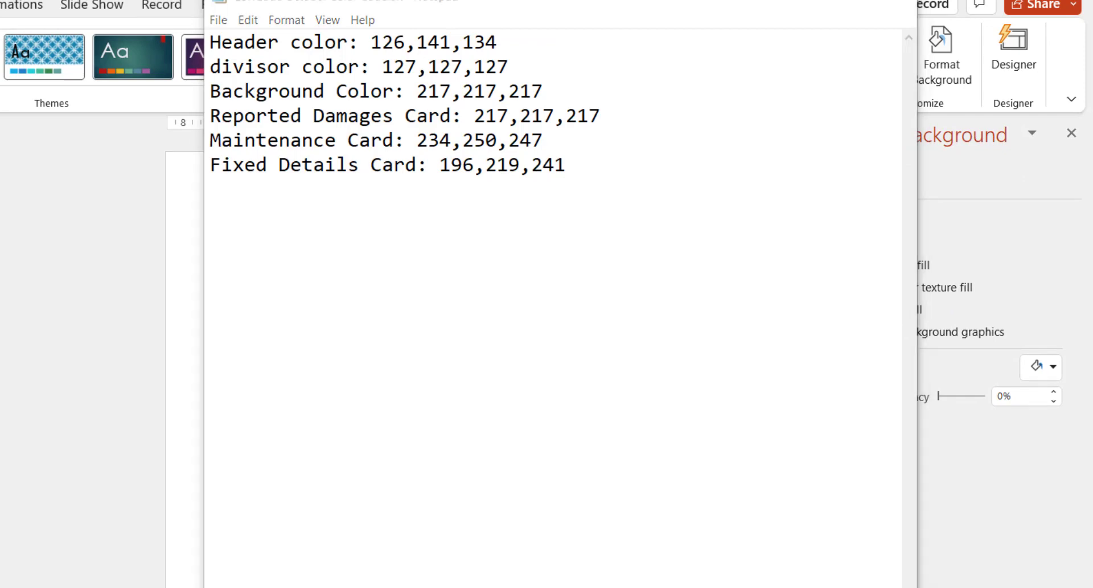
pyautogui.click(1051, 370)
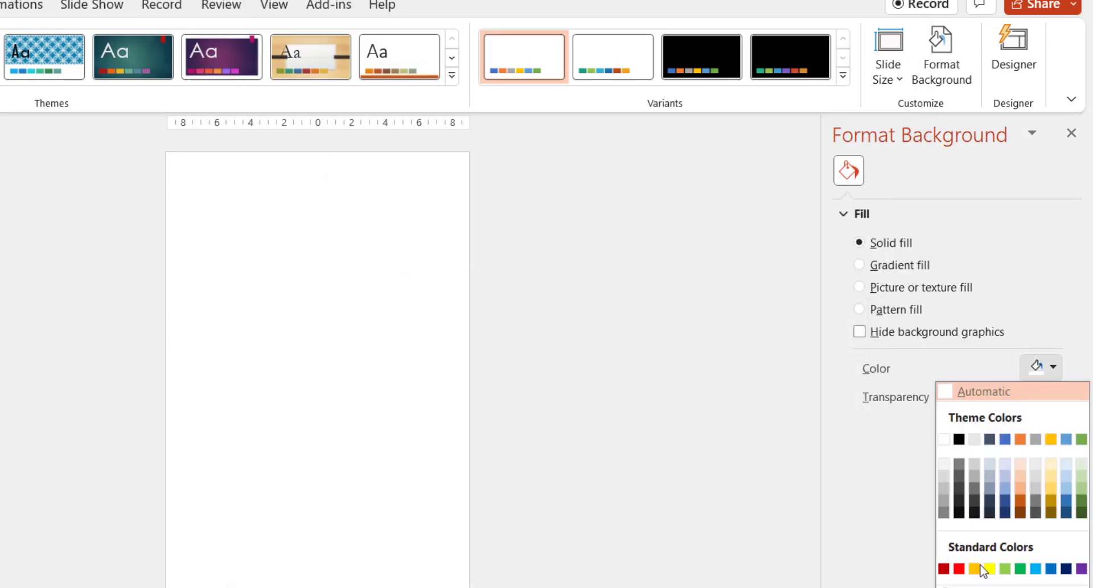
pyautogui.click(980, 586)
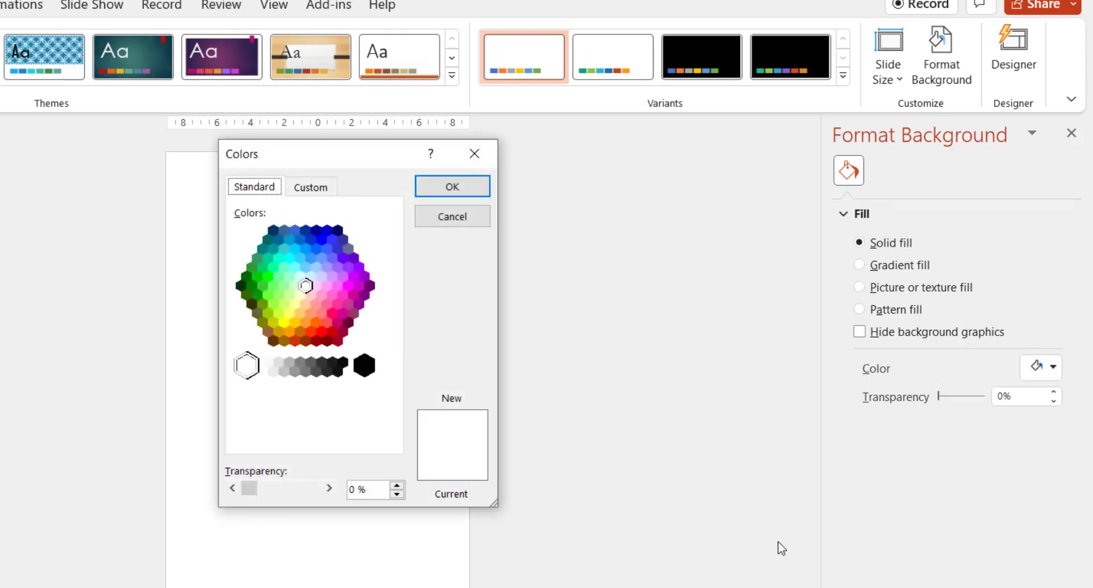
pyautogui.click(313, 189)
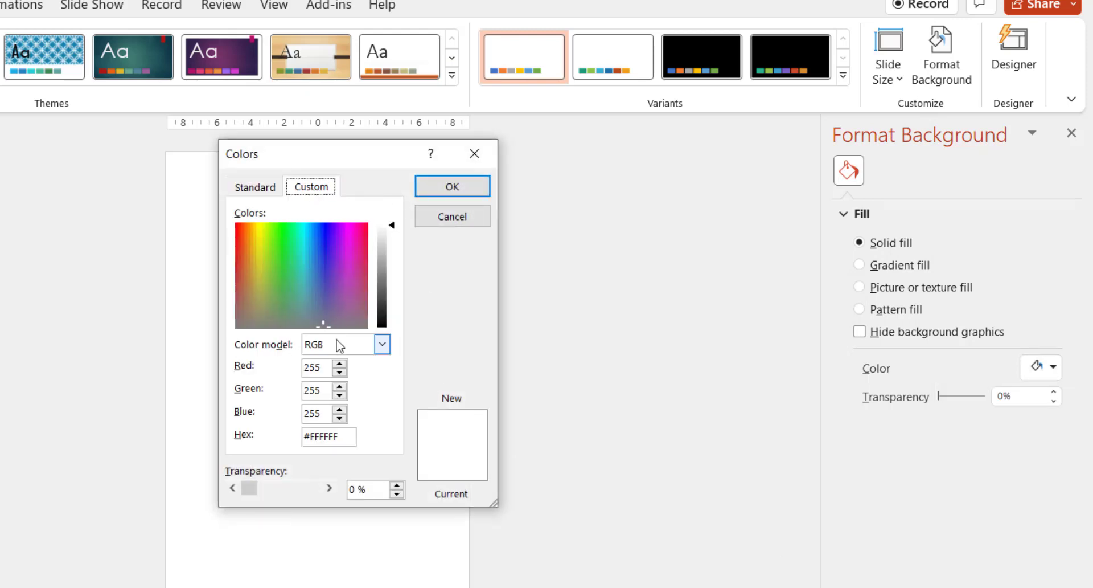
# Set the slide background colour to RGB 217, 217, 217 and apply it.
pyautogui.doubleClick(321, 367)
pyautogui.write('2')
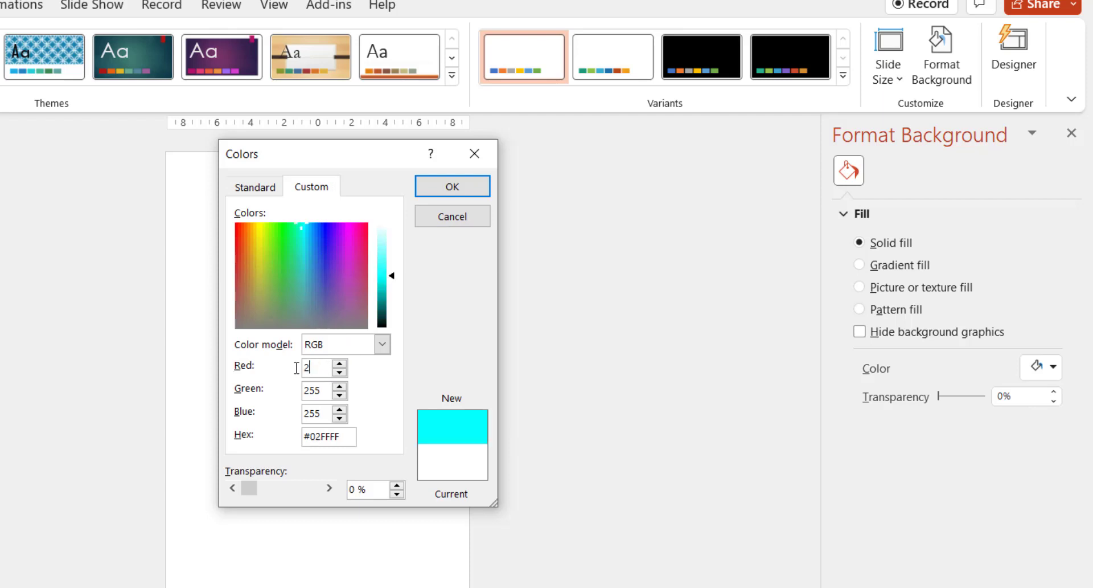
pyautogui.write('17')
pyautogui.press('Tab')
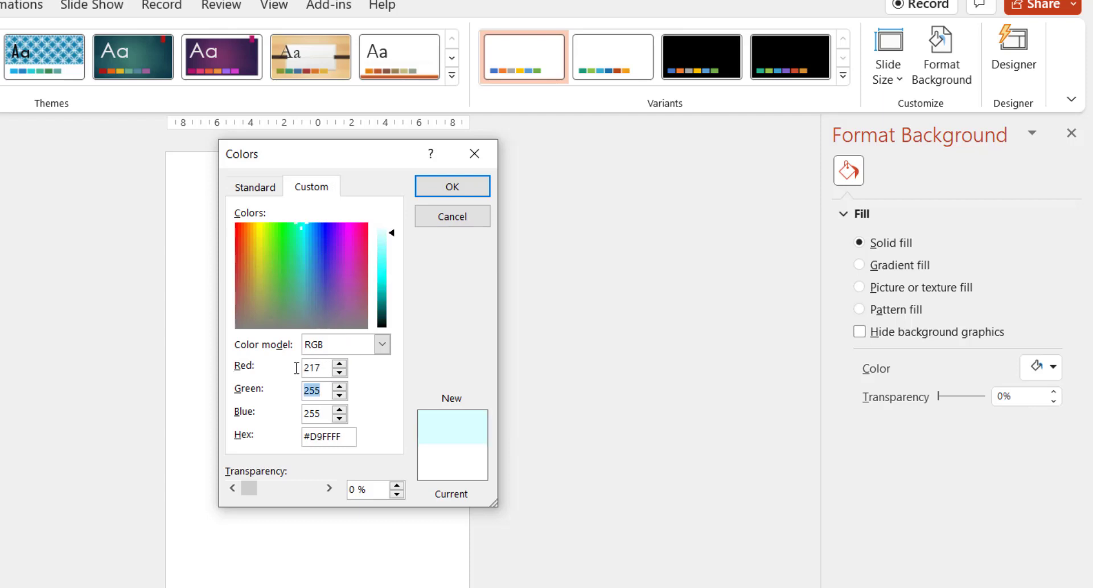
pyautogui.write('217')
pyautogui.press('Tab')
pyautogui.write('2')
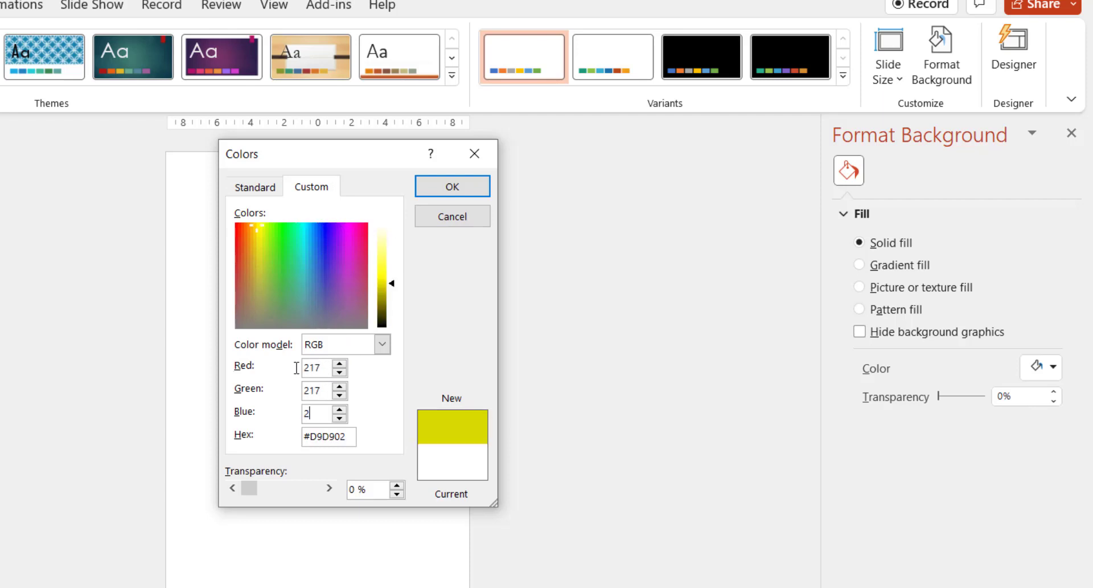
pyautogui.write('17')
pyautogui.click(451, 188)
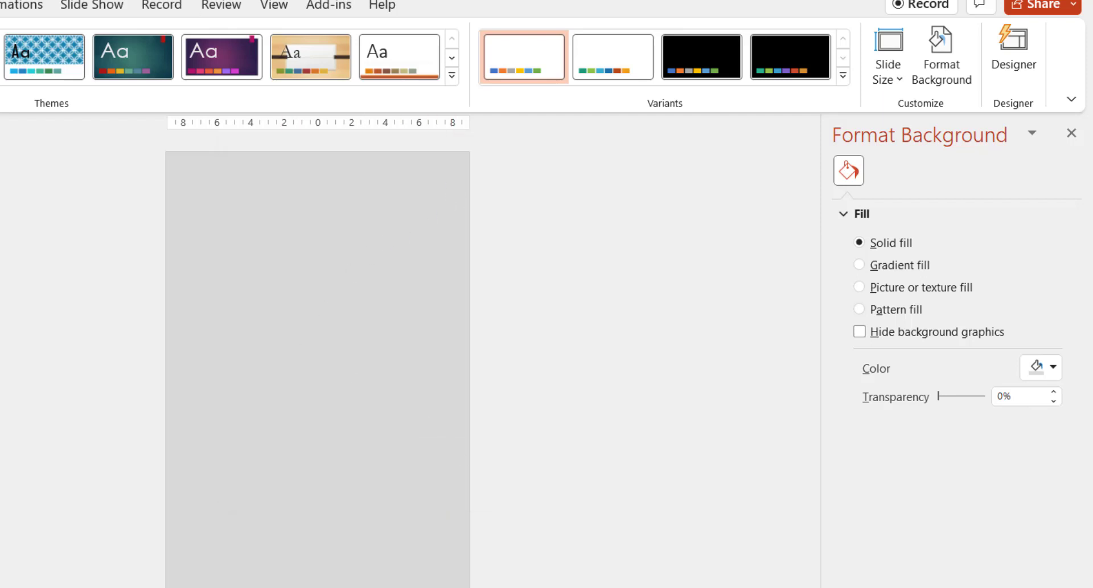
# Draw a header rectangle about 18" wide and 1.82" high across the slide's upper edge.
pyautogui.click(0, 4)
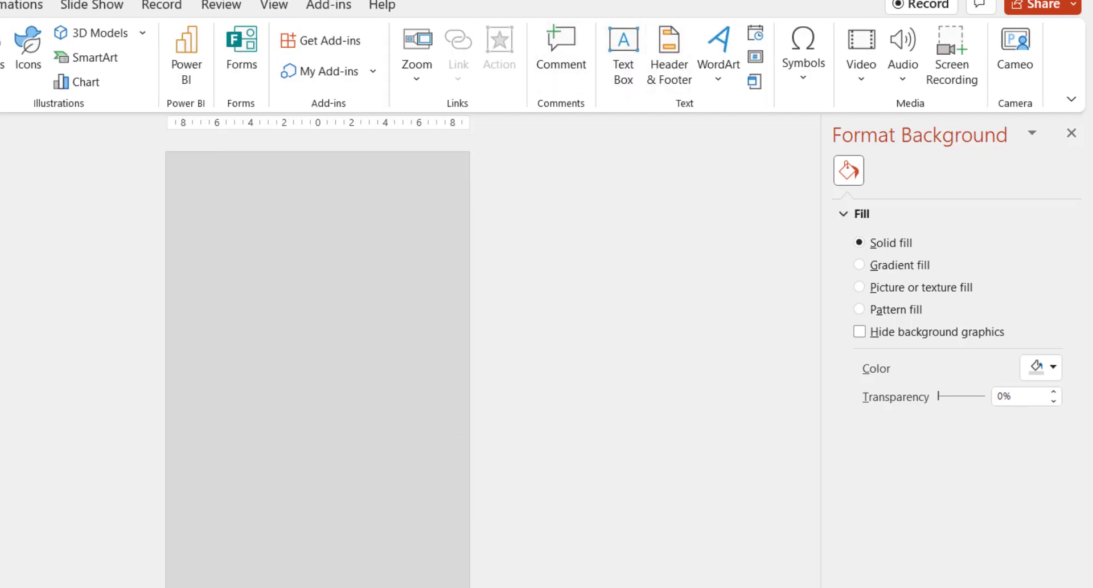
pyautogui.click(0, 5)
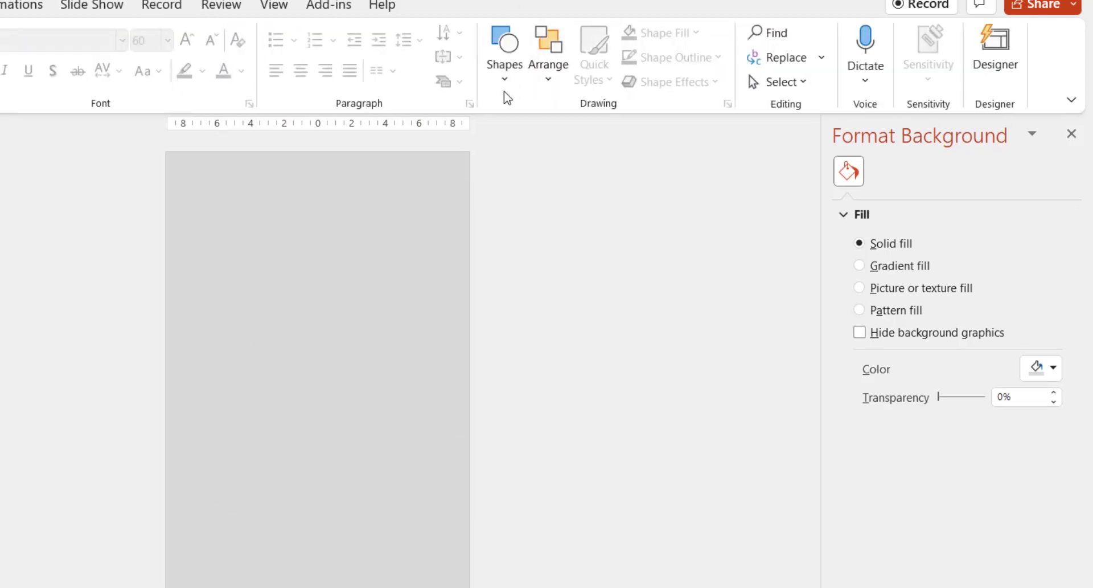
pyautogui.click(505, 74)
pyautogui.click(555, 126)
pyautogui.moveTo(178, 156); pyautogui.dragTo(470, 183)
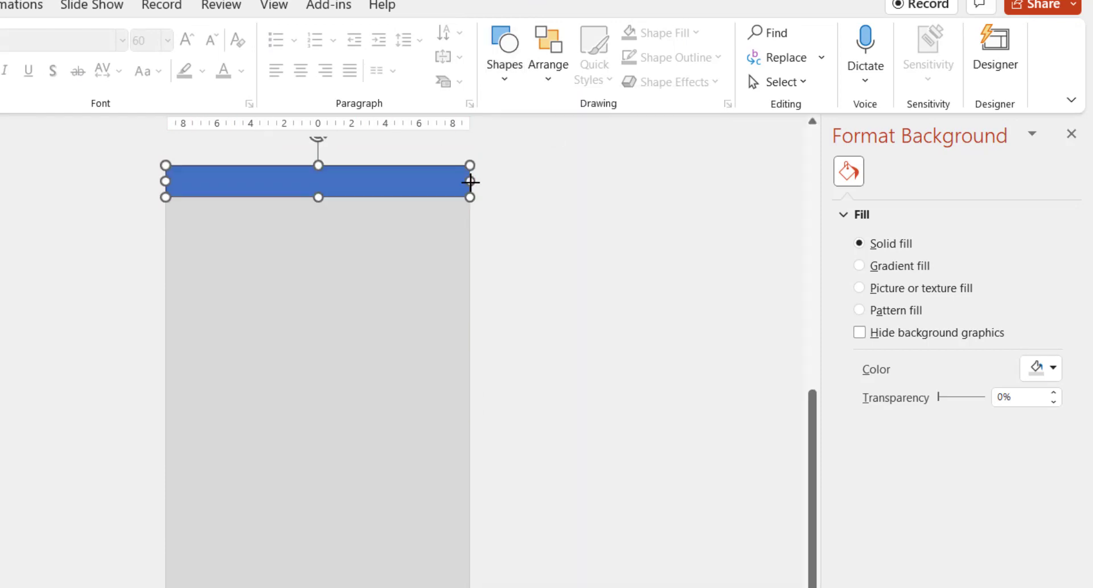
# Look up the header colour code in Notepad and open the custom fill colour settings for the header rectangle in PowerPoint.
pyautogui.hotkey('alt', 'Tab')
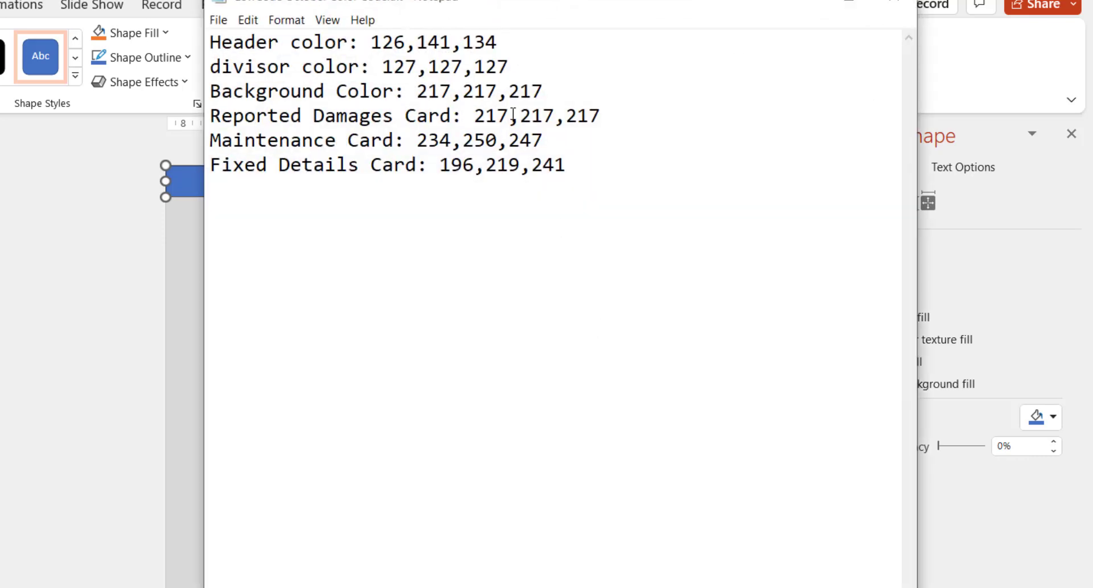
pyautogui.moveTo(499, 42); pyautogui.dragTo(370, 41)
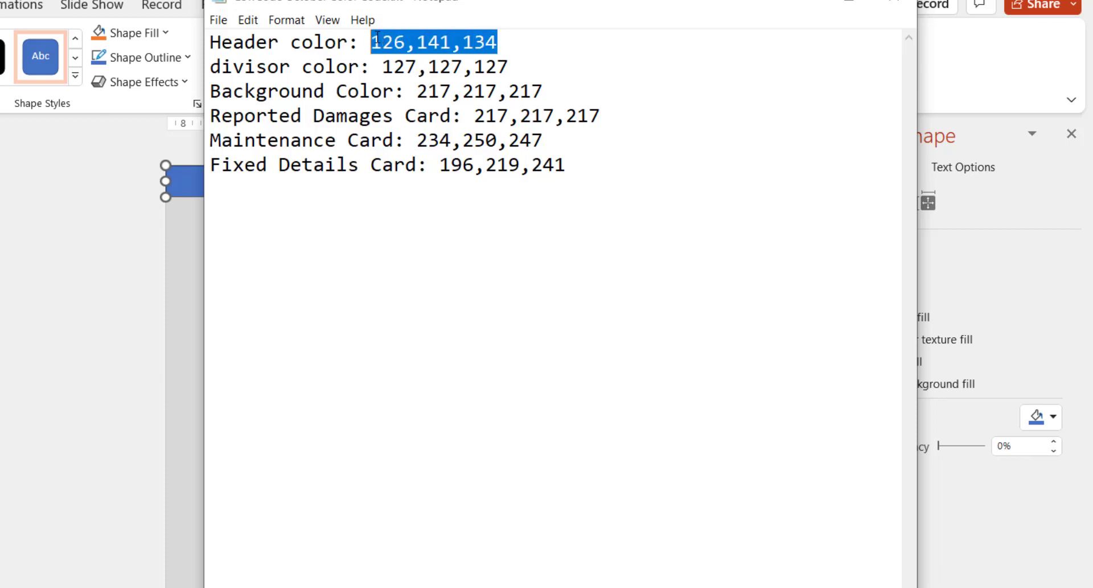
pyautogui.hotkey('alt', 'Tab')
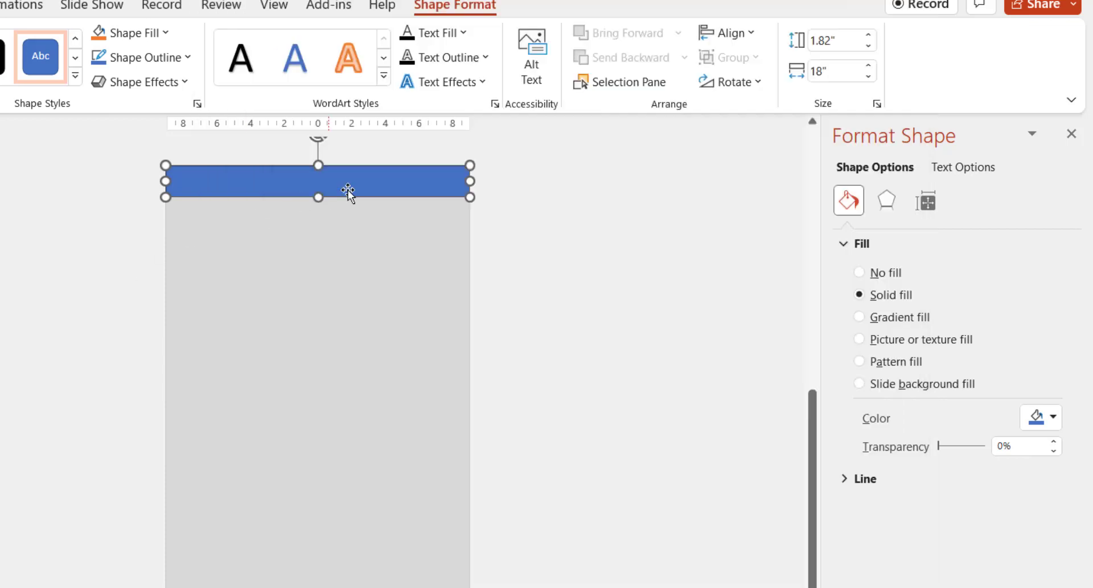
pyautogui.click(1054, 416)
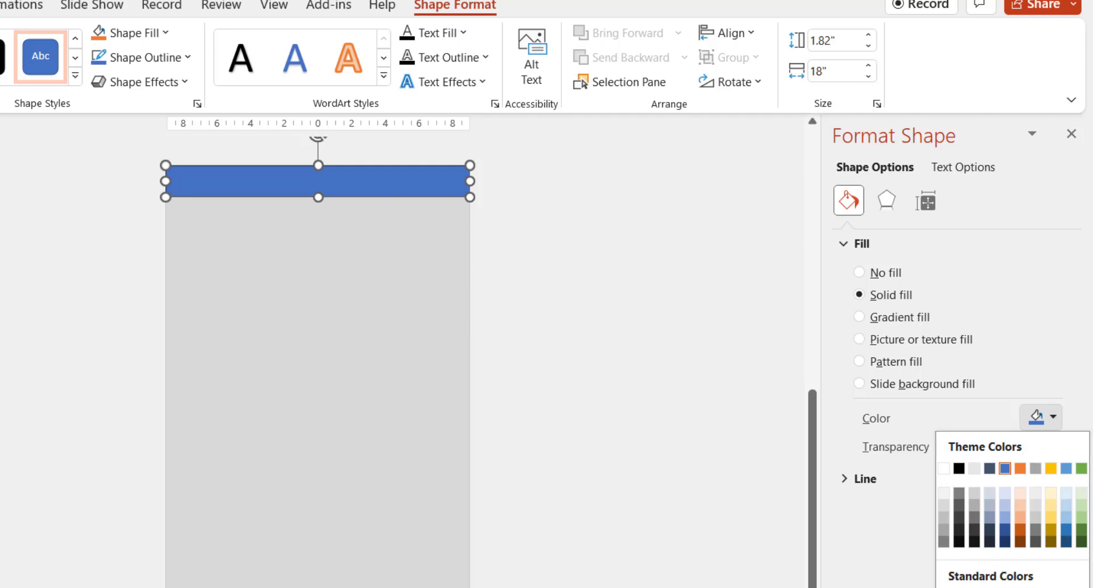
pyautogui.click(988, 587)
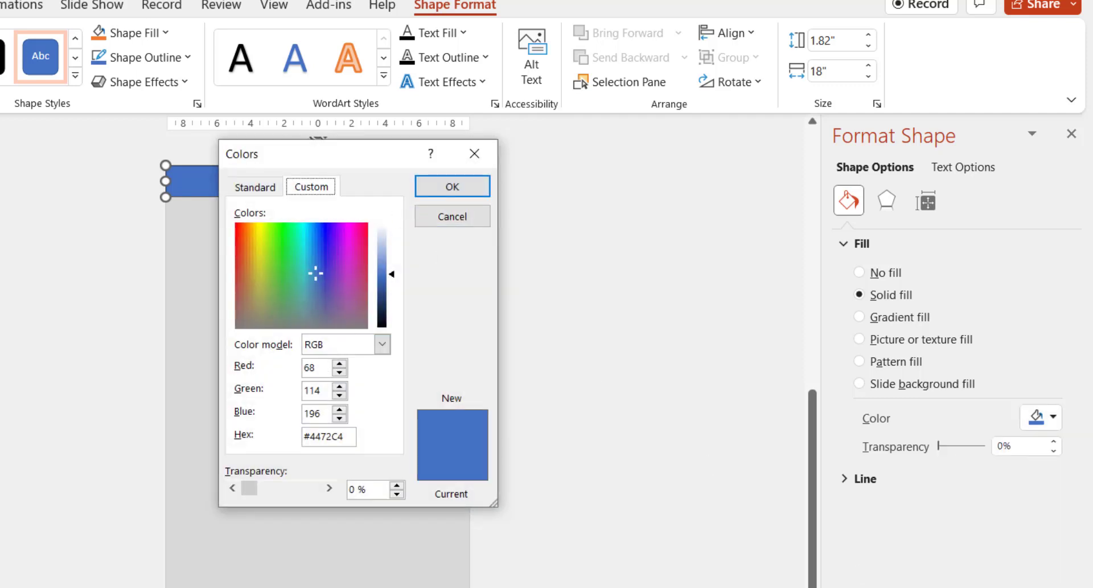
pyautogui.hotkey('alt', 'Tab')
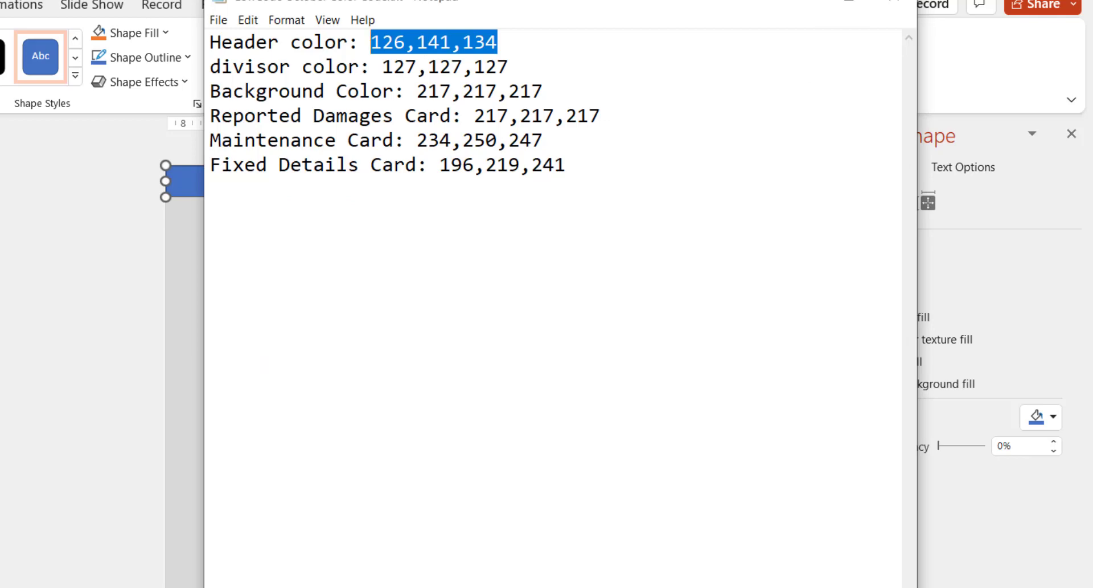
pyautogui.hotkey('alt', 'Tab')
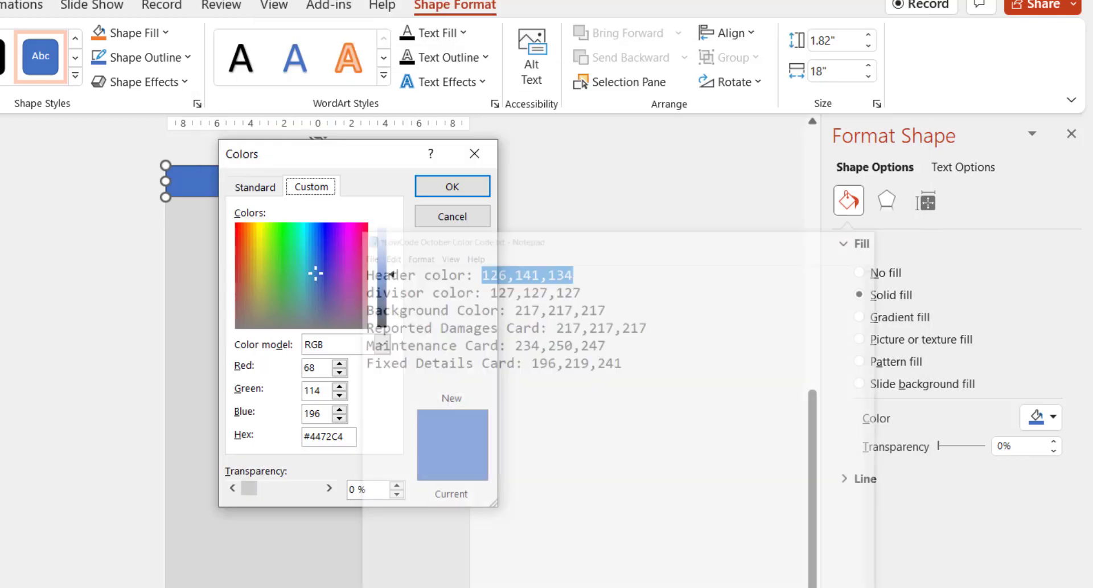
# Set the header rectangle's fill colour to RGB 126, 141, 134 and apply it.
pyautogui.doubleClick(314, 367)
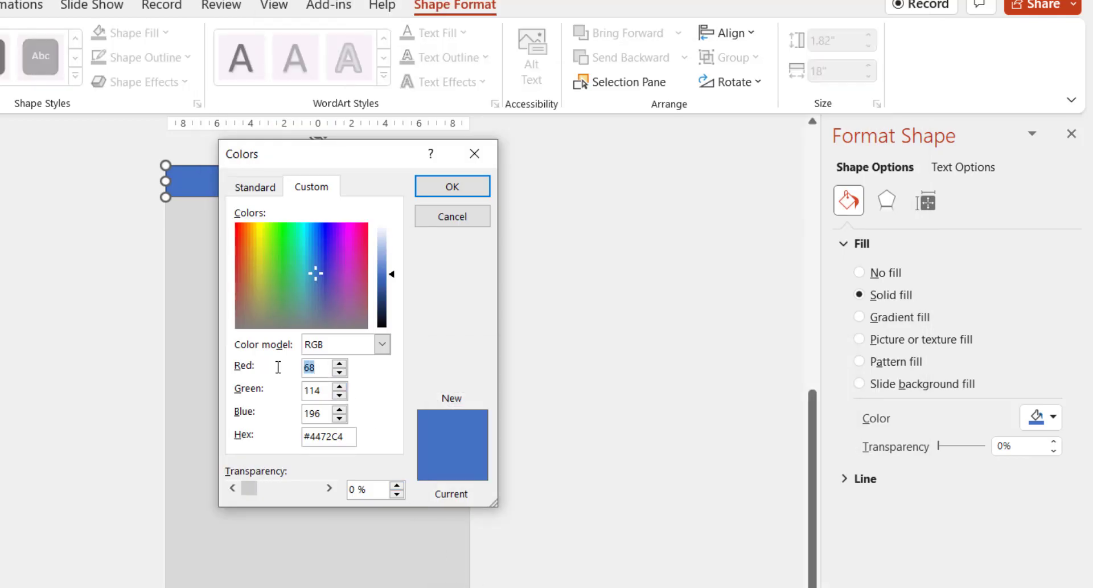
pyautogui.write('126')
pyautogui.press('Tab')
pyautogui.write('141')
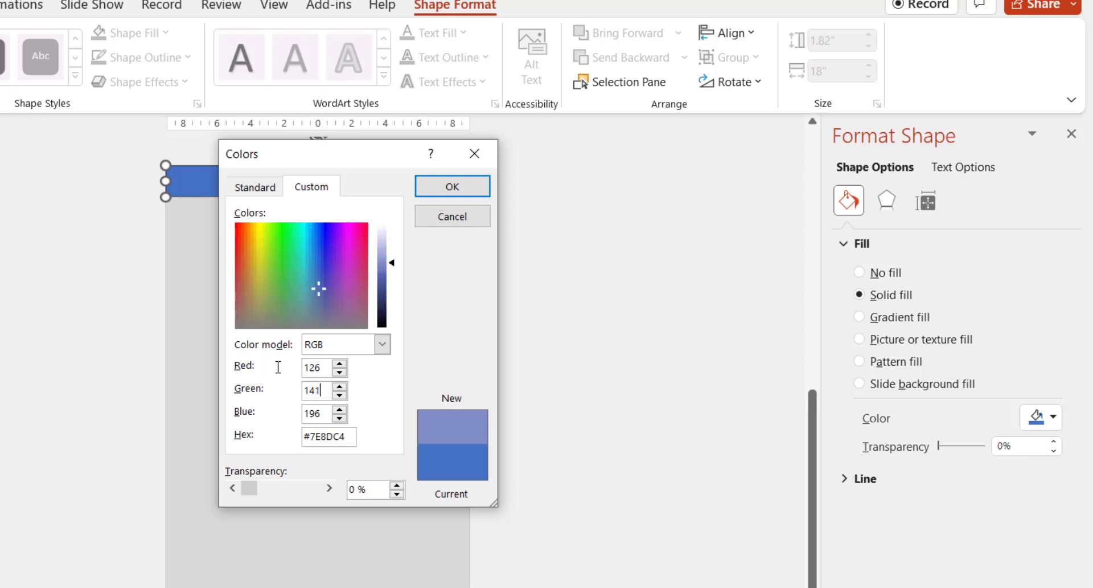
pyautogui.press('Tab')
pyautogui.write('134')
pyautogui.click(451, 193)
pyautogui.click(371, 328)
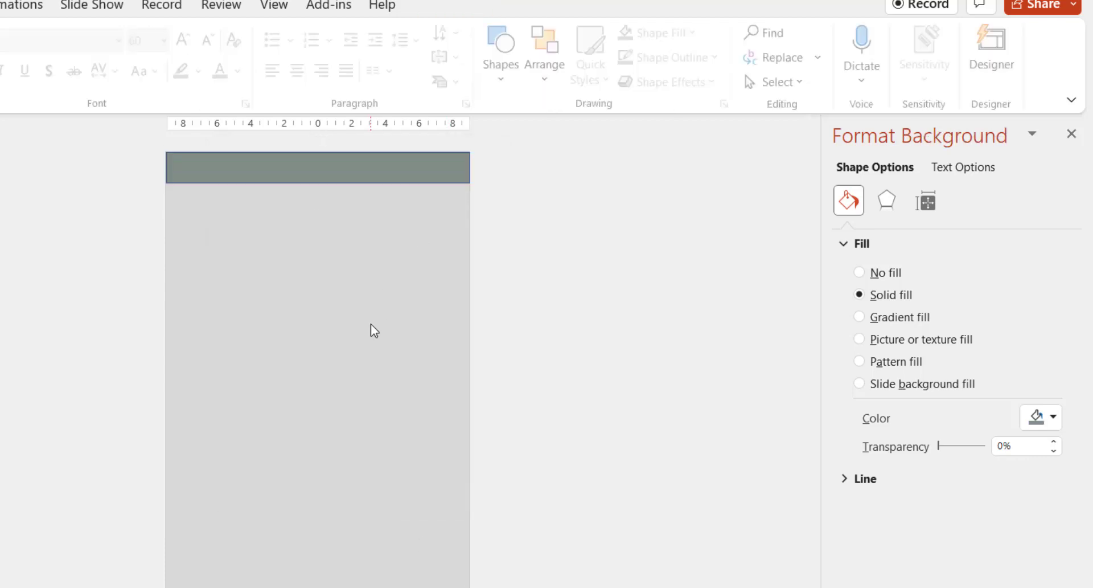
# Match the header rectangle's outline to its fill using the recently used grey-green colour.
pyautogui.click(374, 165)
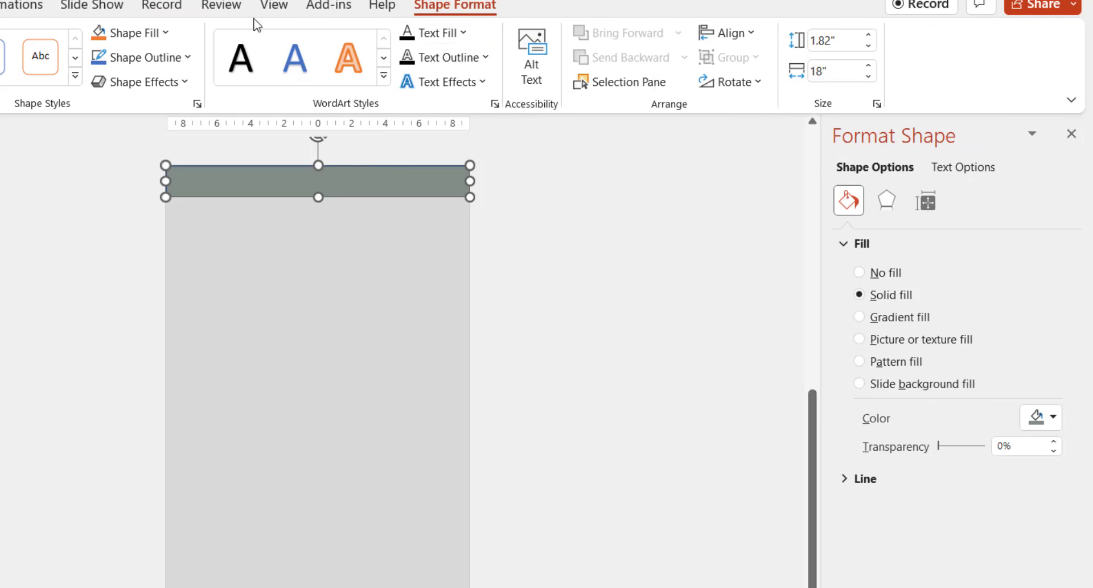
pyautogui.click(159, 57)
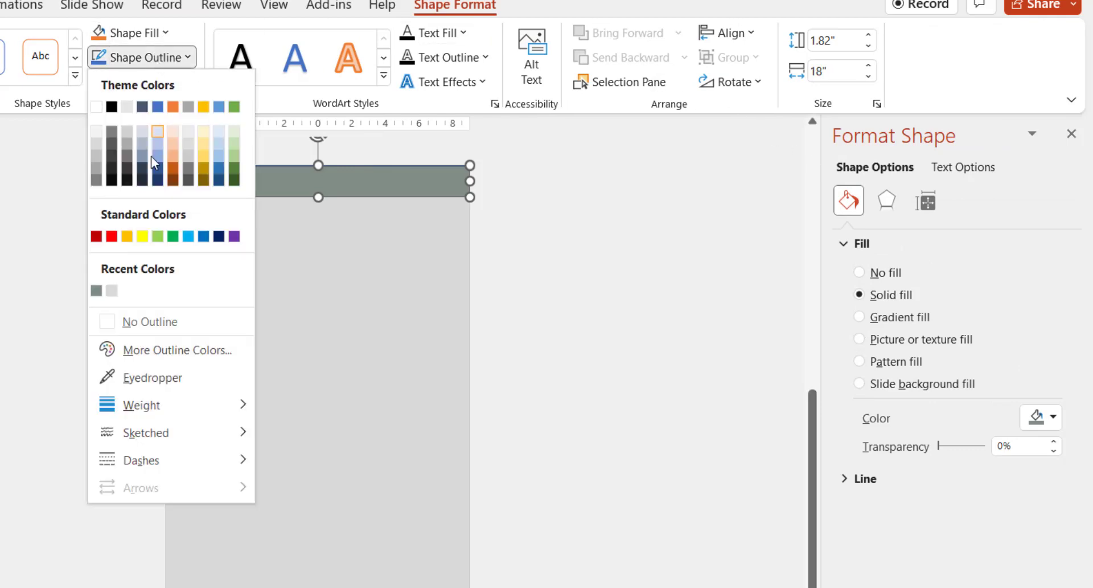
pyautogui.click(97, 291)
pyautogui.click(539, 306)
# Insert a text box inside the header band and start the title with "Facility Maint".
pyautogui.click(505, 67)
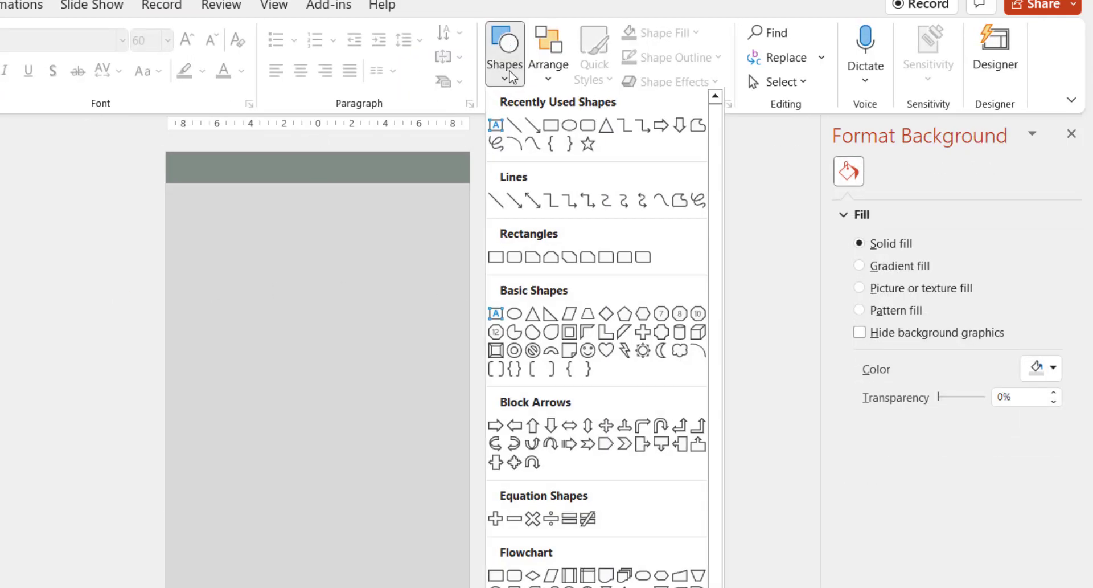
pyautogui.click(497, 124)
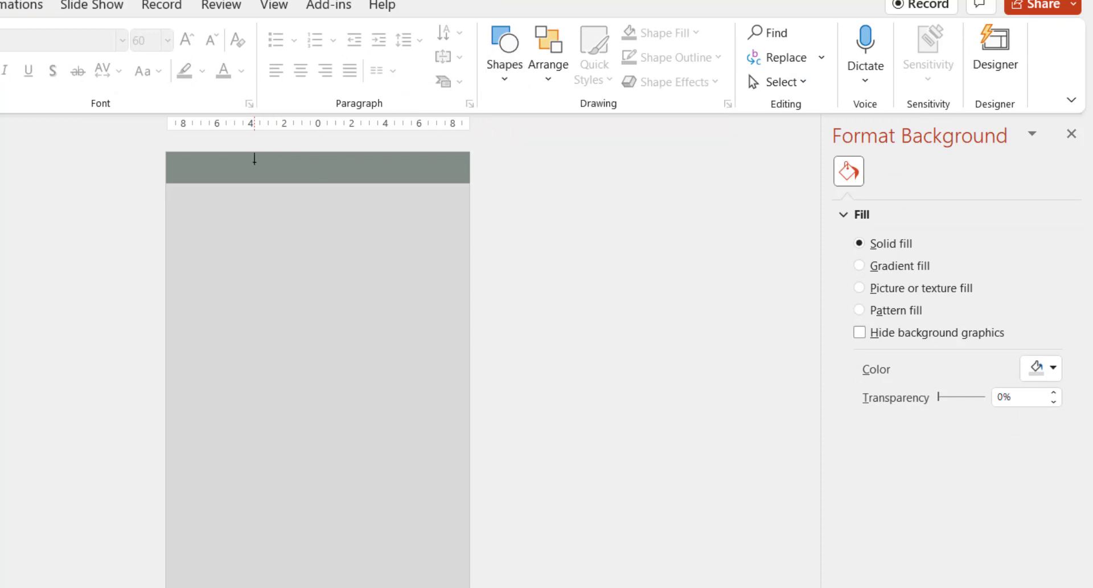
pyautogui.moveTo(254, 162); pyautogui.dragTo(453, 183)
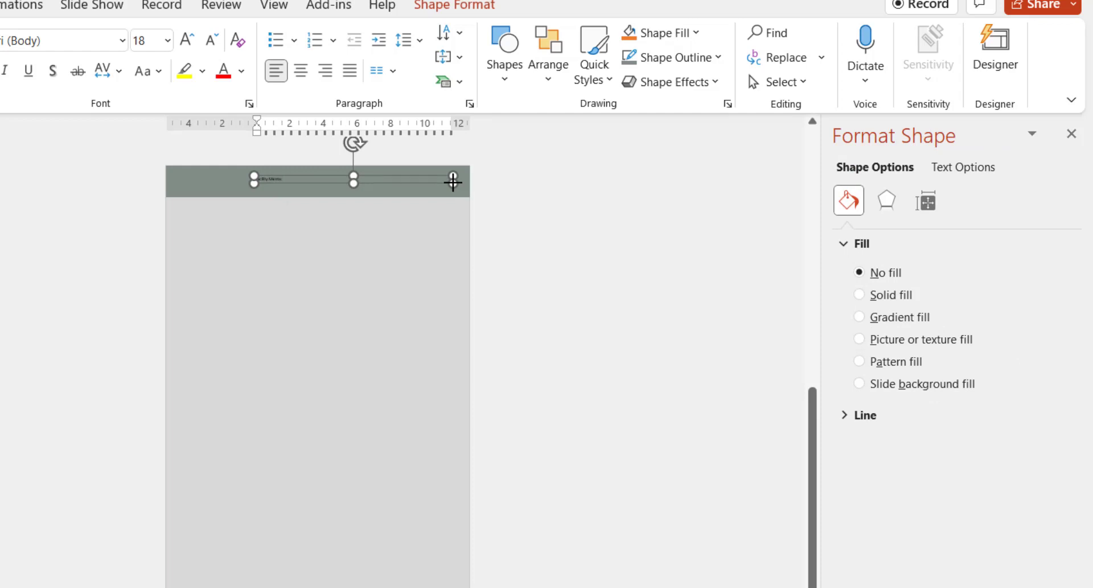
# Enlarge the header title text to 66 pt.
pyautogui.hotkey('ctrl', 'a')
pyautogui.hotkey('ctrl', 'shift', '.')
pyautogui.hotkey('ctrl', 'shift', '.')
pyautogui.hotkey('ctrl', 'shift', '.')
pyautogui.hotkey('ctrl', 'shift', '.')
pyautogui.hotkey('ctrl', 'shift', '.')
pyautogui.hotkey('ctrl', 'shift', '.')
pyautogui.hotkey('ctrl', 'shift', '.')
pyautogui.hotkey('ctrl', 'shift', '.')
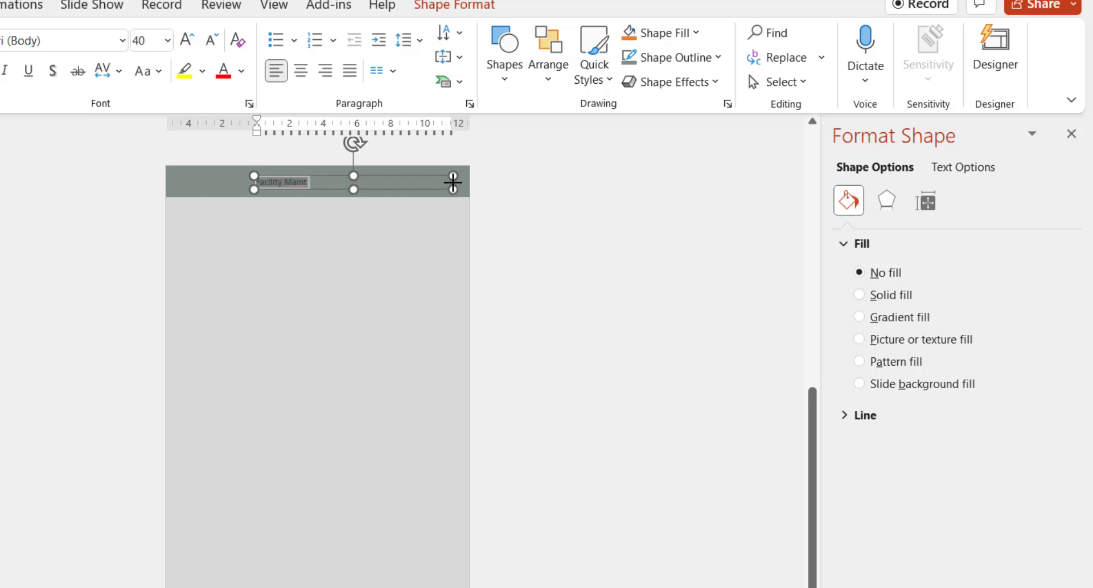
pyautogui.hotkey('ctrl', 'shift', '.')
pyautogui.hotkey('ctrl', 'shift', '.')
pyautogui.hotkey('ctrl', 'shift', '.')
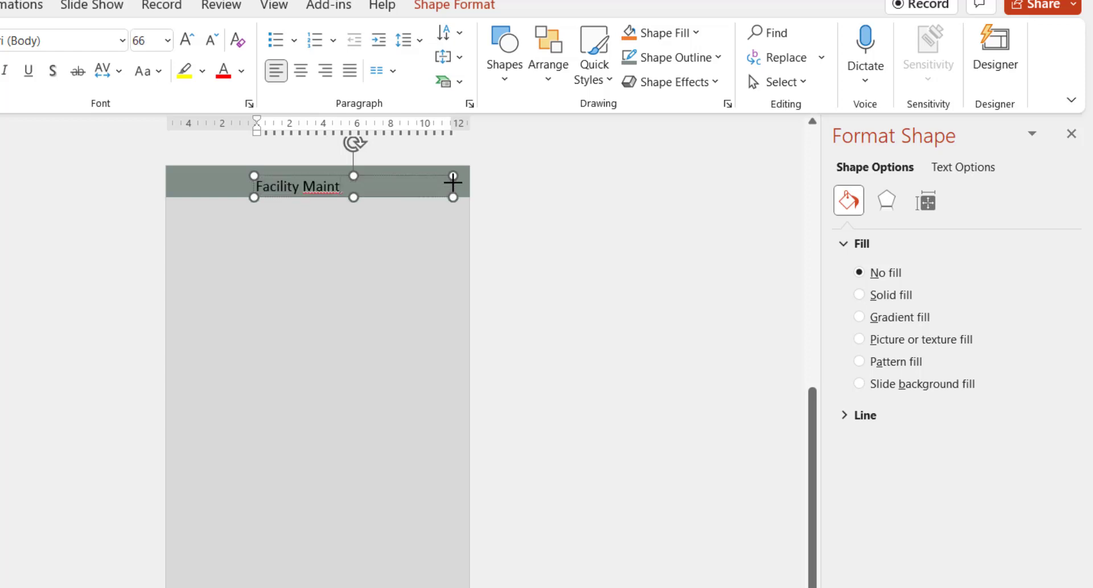
# Complete the header title as "Facility Maintenance Report" and enlarge it to 80 pt.
pyautogui.write('enance Report')
pyautogui.hotkey('ctrl', 'a')
pyautogui.hotkey('ctrl', 'shift', '.')
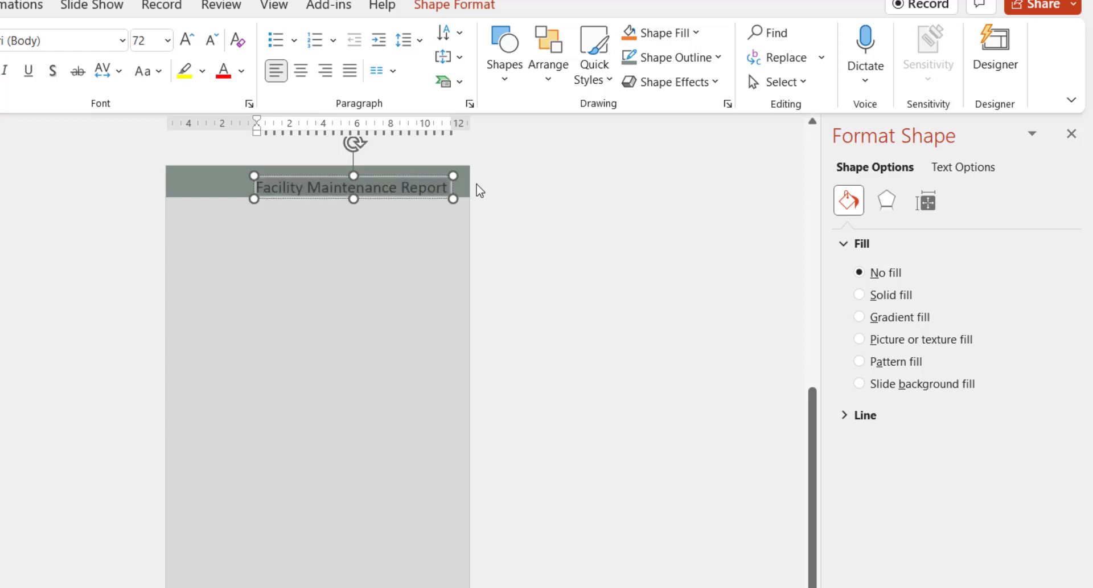
pyautogui.hotkey('ctrl', 'shift', '.')
# Widen and reposition the title box so it fits against the header's right end, and make its text white.
pyautogui.moveTo(454, 198); pyautogui.dragTo(415, 183)
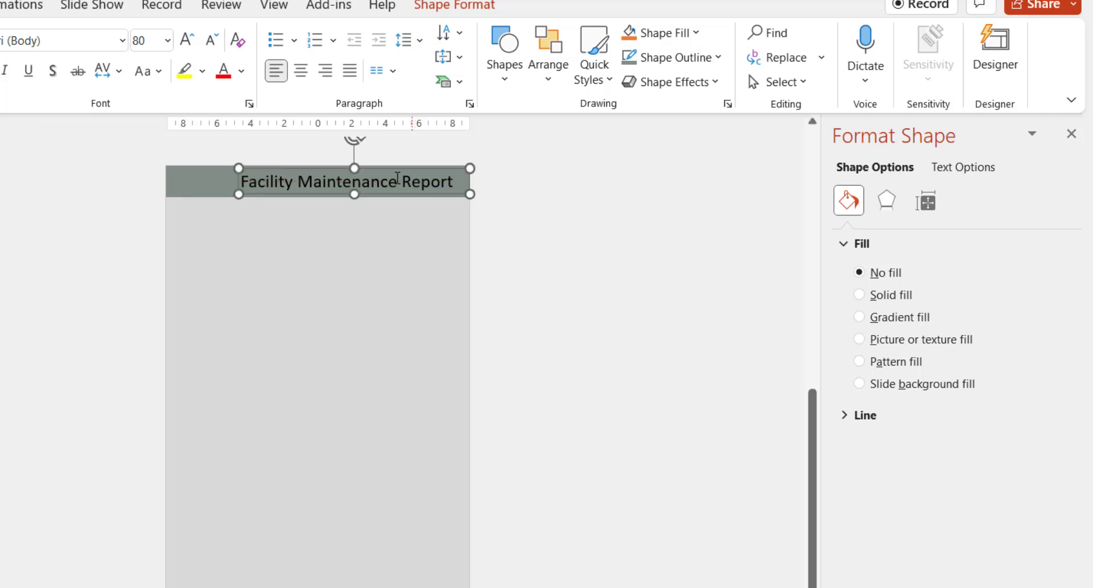
pyautogui.click(241, 71)
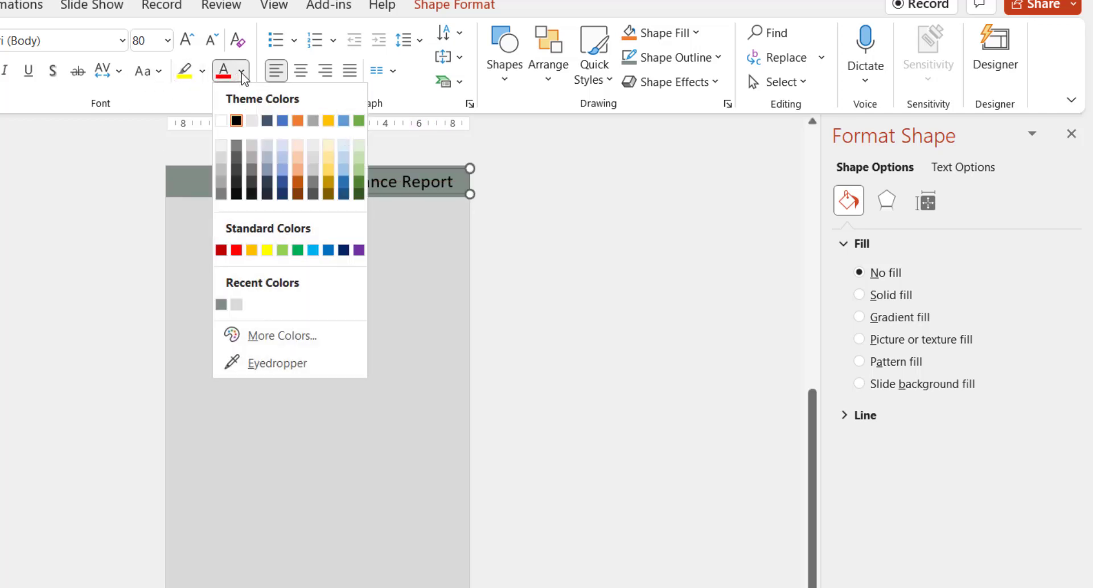
pyautogui.click(221, 121)
pyautogui.click(520, 287)
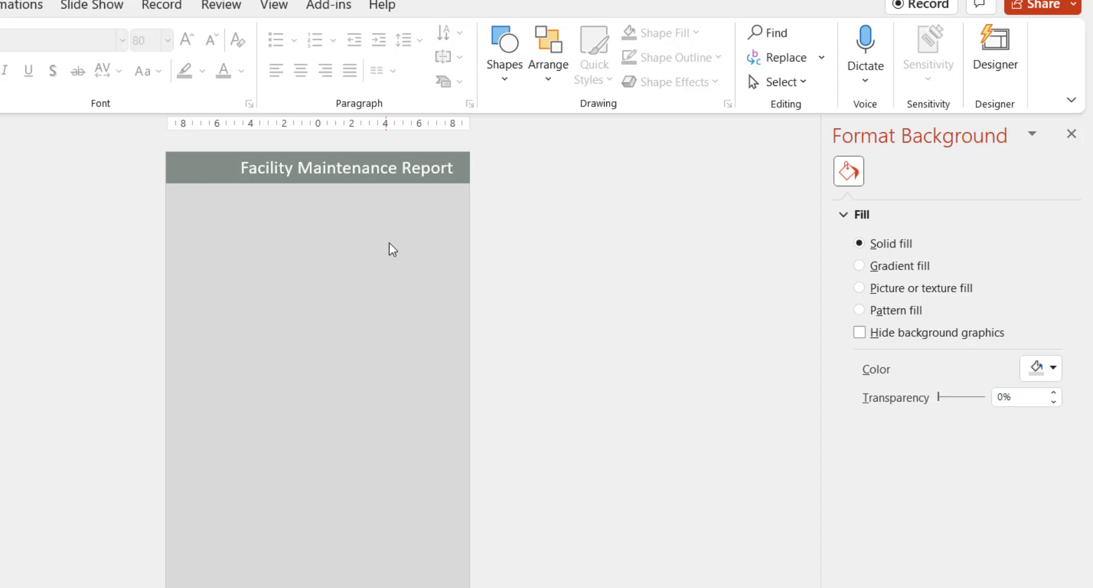
# Draw a rectangle about 17.46" wide and 2.96" high directly beneath the header band and nudge it into place.
pyautogui.click(498, 84)
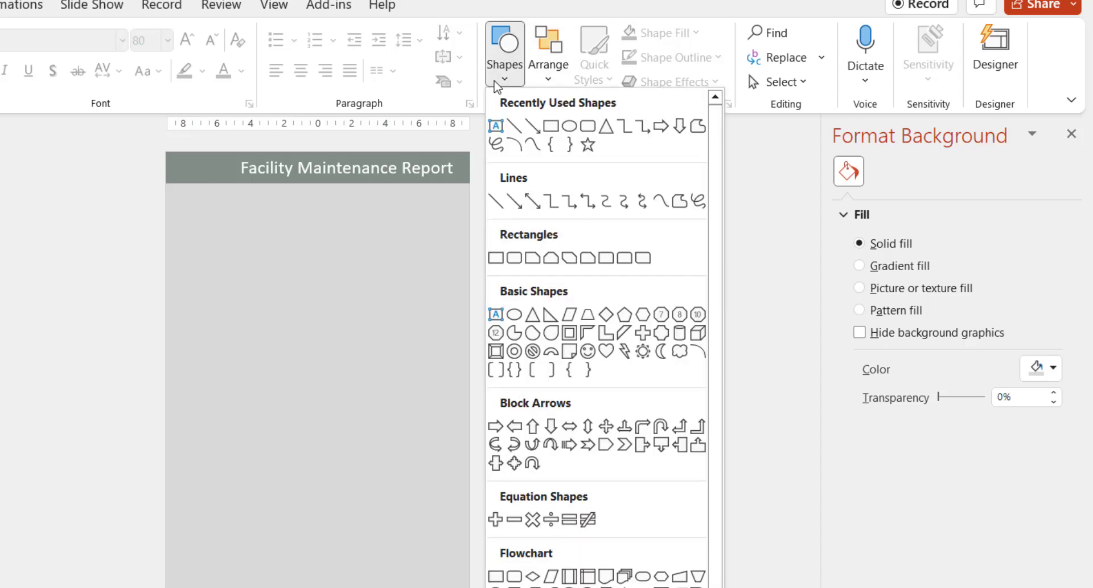
pyautogui.click(550, 129)
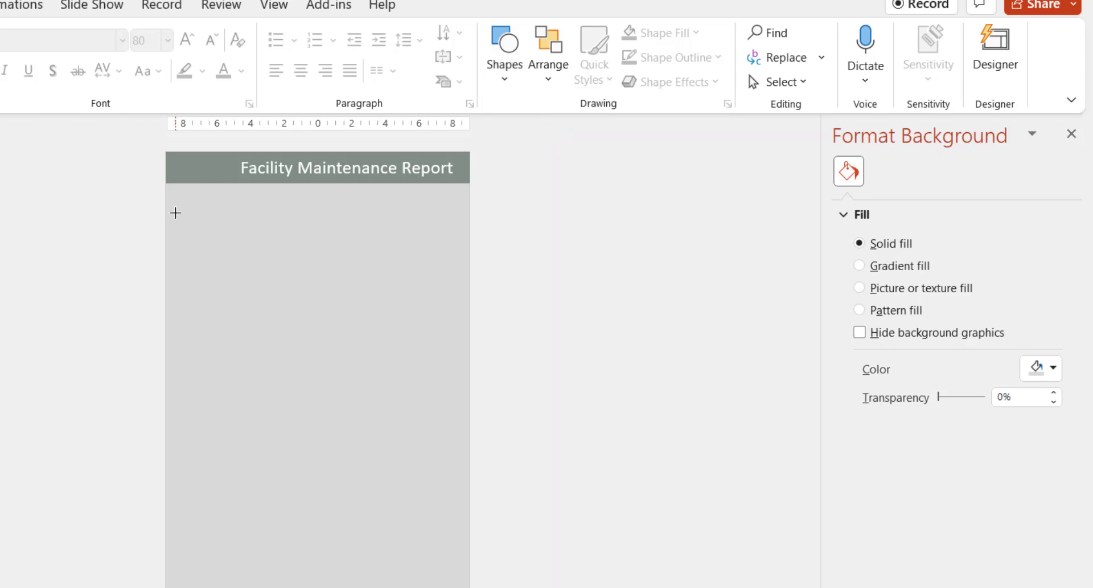
pyautogui.moveTo(176, 196); pyautogui.dragTo(412, 218)
pyautogui.press('Down')
pyautogui.press('Down')
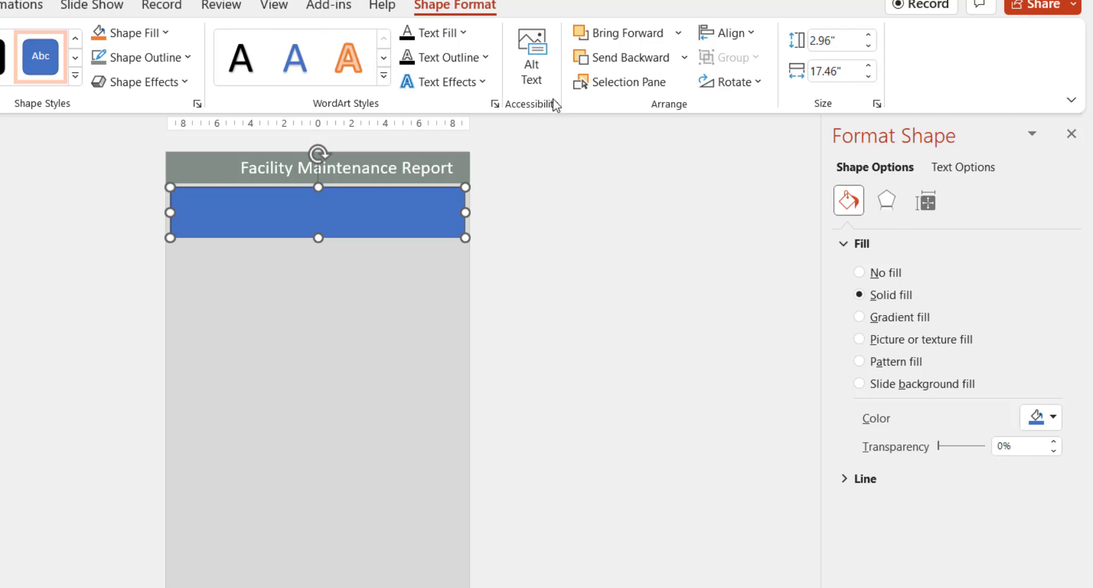
# Check the colour list in Notepad, then fill the rectangle in PowerPoint with the Reported Damages Card colour, RGB 217, 217, 217.
pyautogui.hotkey('alt', 'Tab')
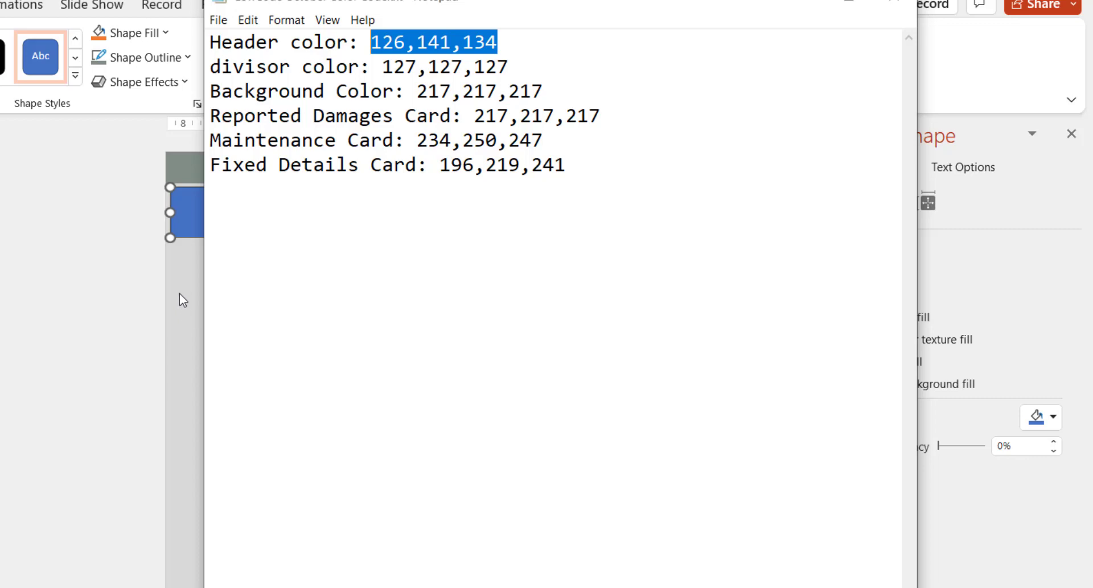
pyautogui.hotkey('alt', 'Tab')
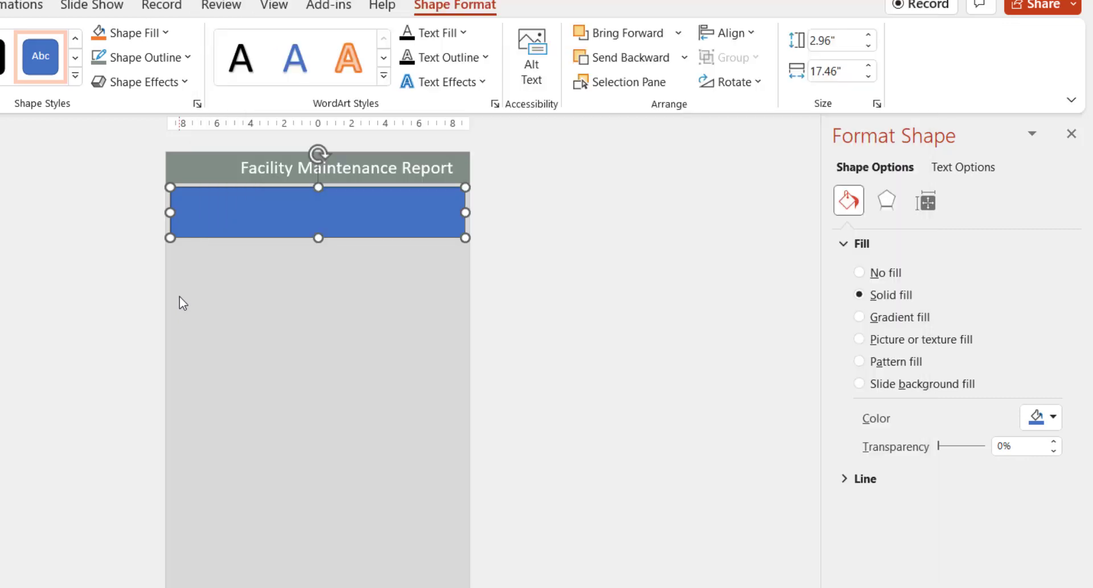
pyautogui.click(1055, 422)
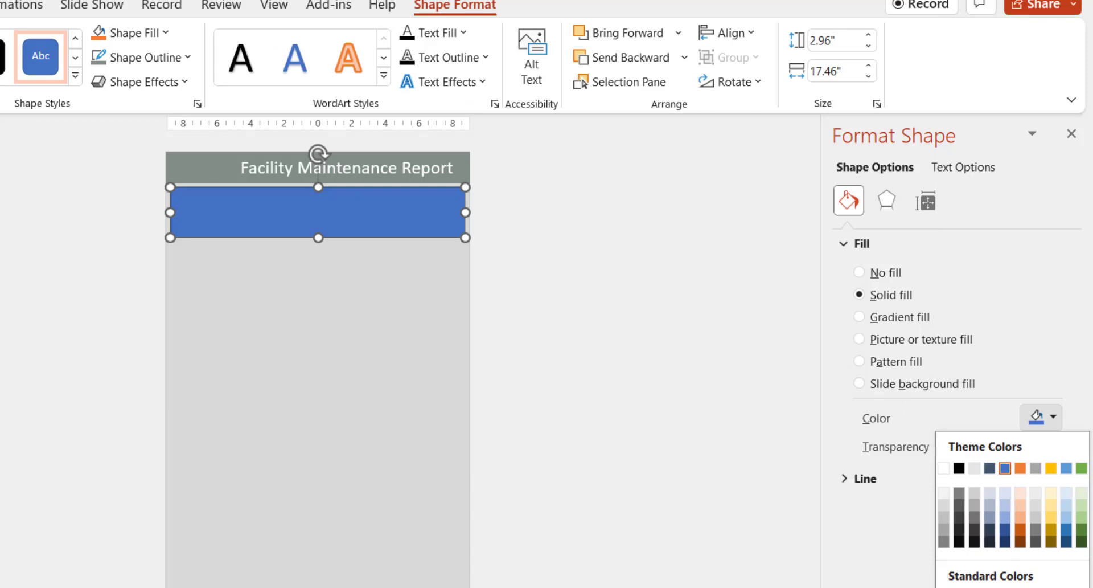
pyautogui.click(991, 586)
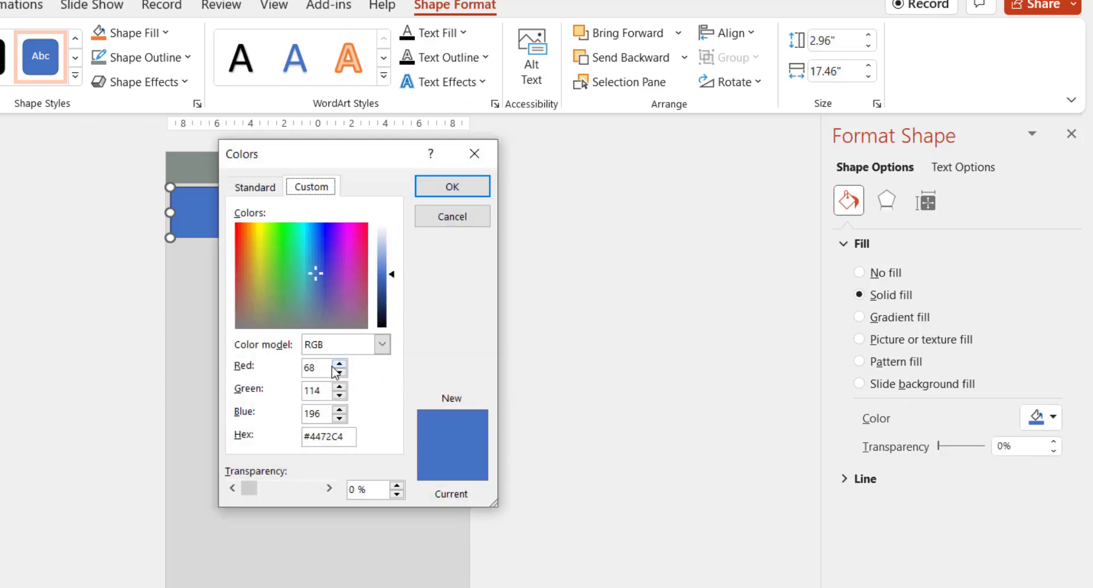
pyautogui.moveTo(328, 367); pyautogui.dragTo(287, 367)
pyautogui.write('217')
pyautogui.press('Tab')
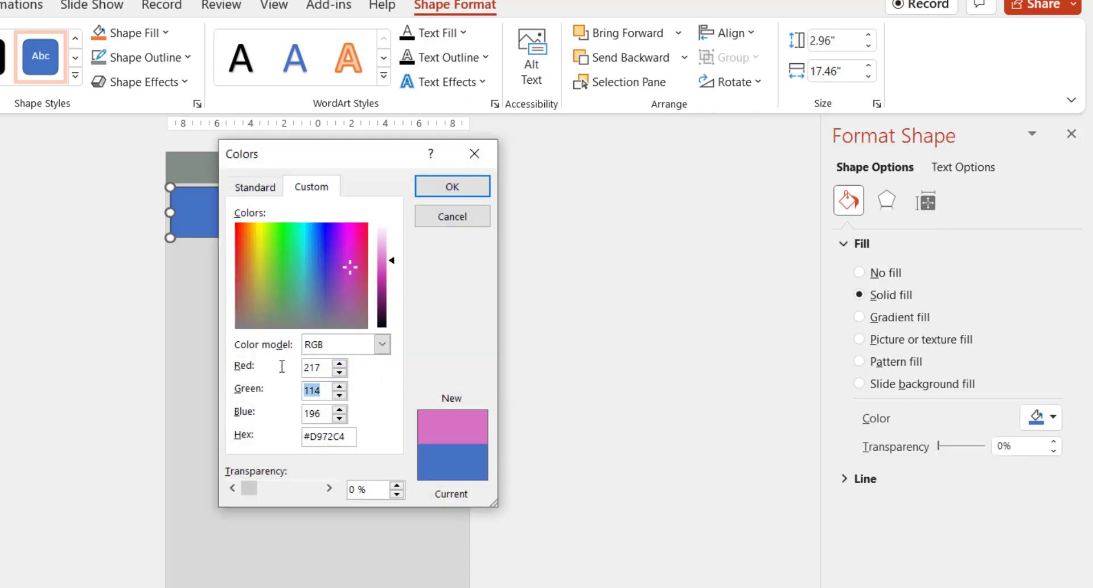
pyautogui.write('217')
pyautogui.press('Tab')
pyautogui.write('217')
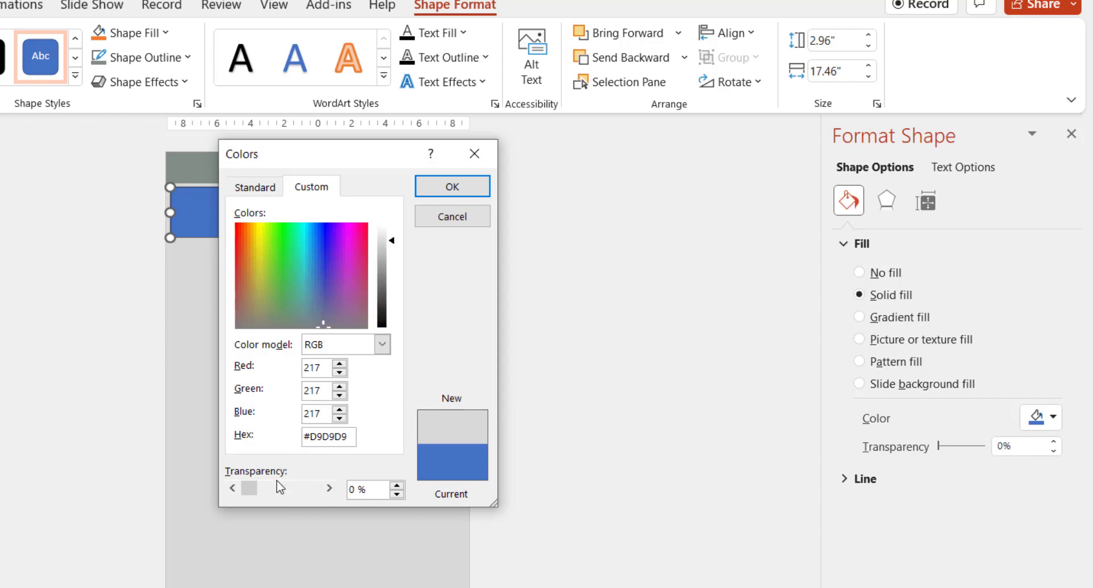
pyautogui.click(453, 186)
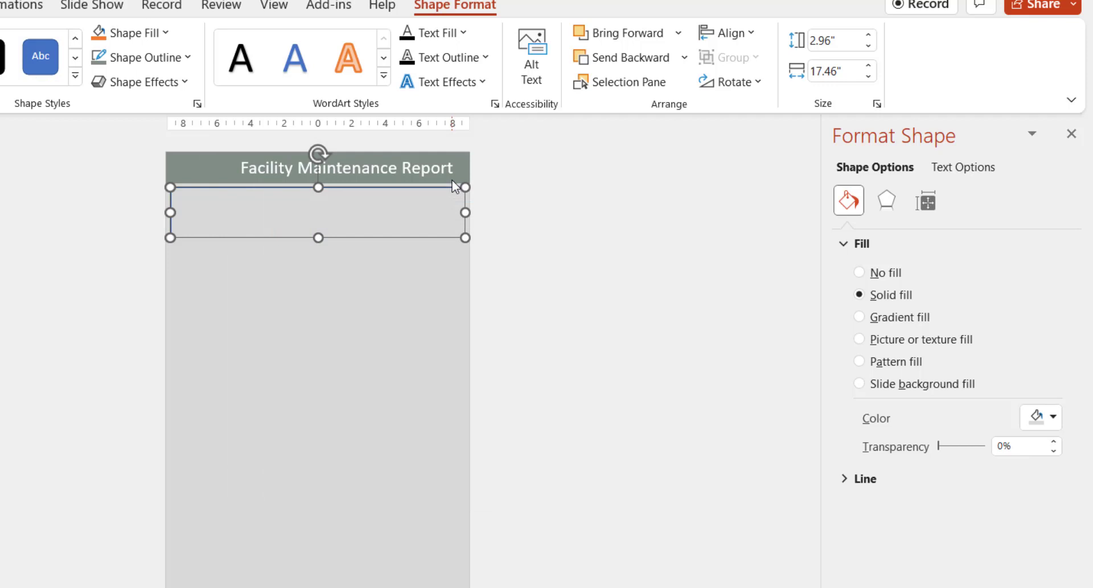
# Change the slide background to the custom colour RGB 127, 127, 127.
pyautogui.click(381, 269)
pyautogui.click(1053, 367)
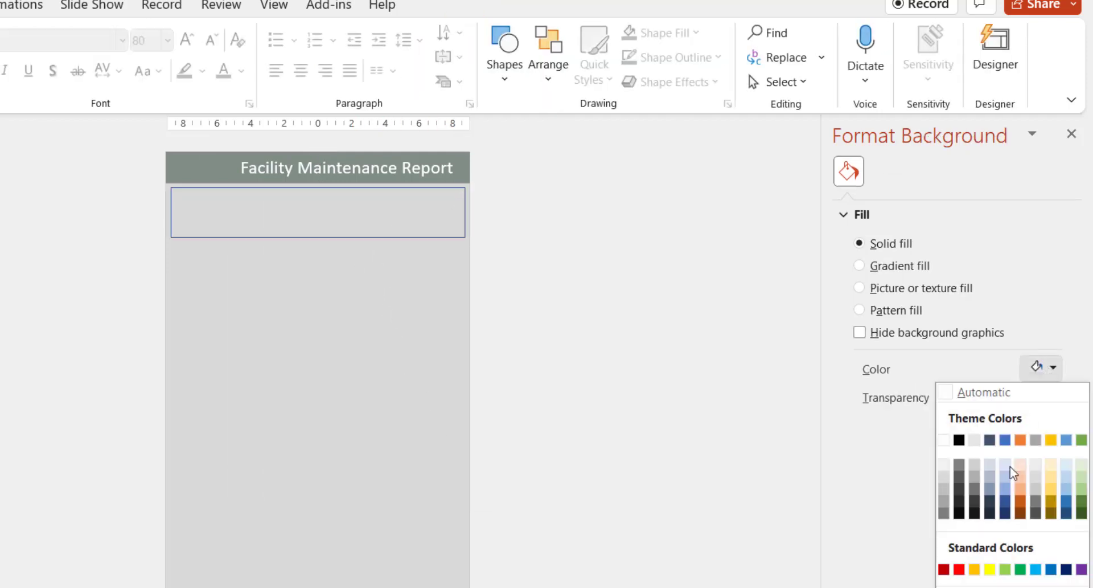
pyautogui.click(992, 587)
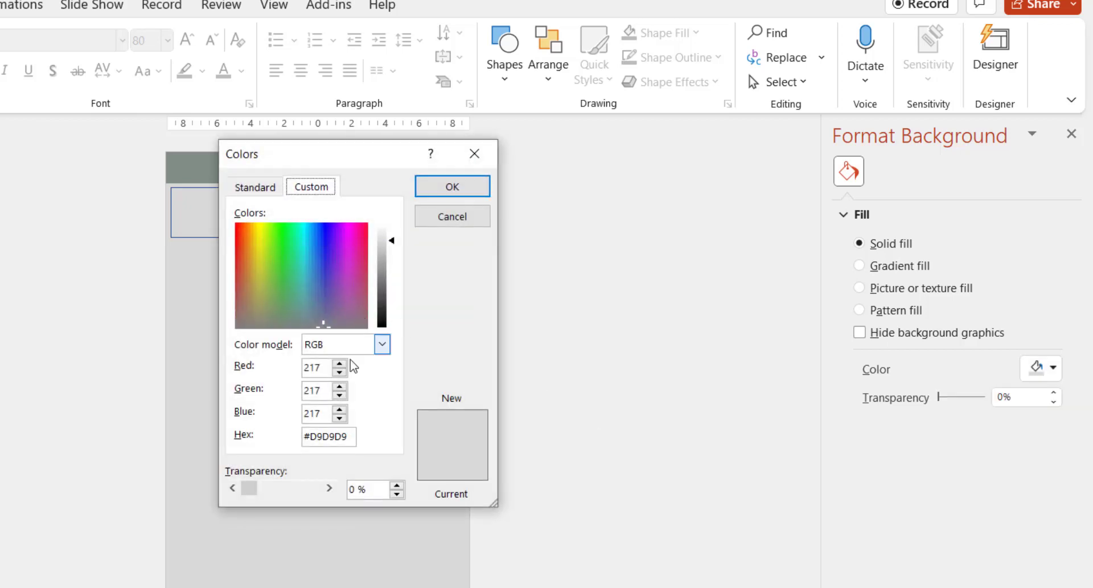
pyautogui.moveTo(326, 368); pyautogui.dragTo(279, 366)
pyautogui.write('127')
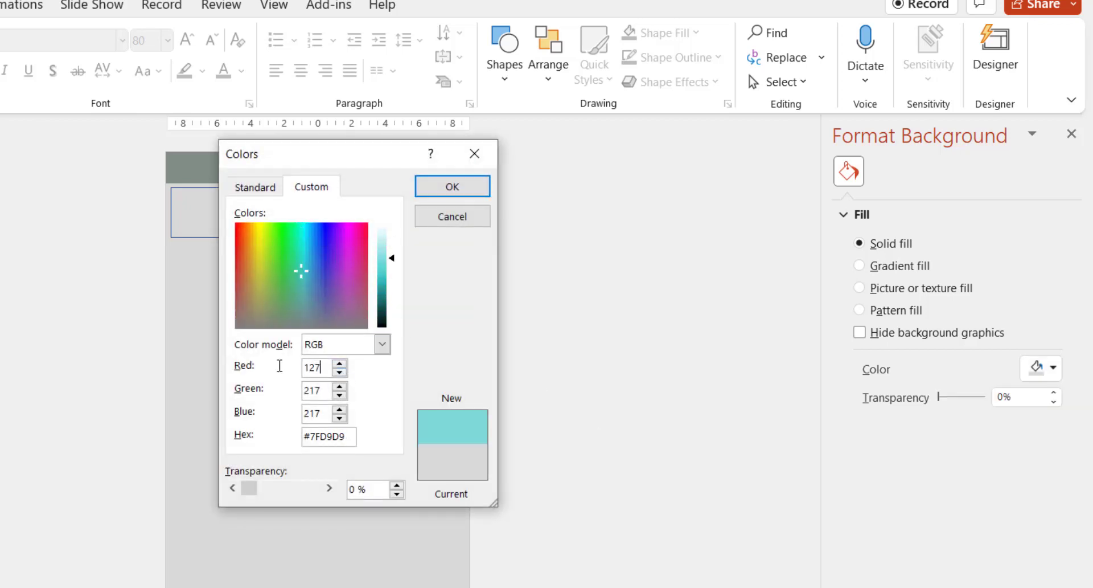
pyautogui.press('Tab')
pyautogui.write('127')
pyautogui.press('Tab')
pyautogui.write('12')
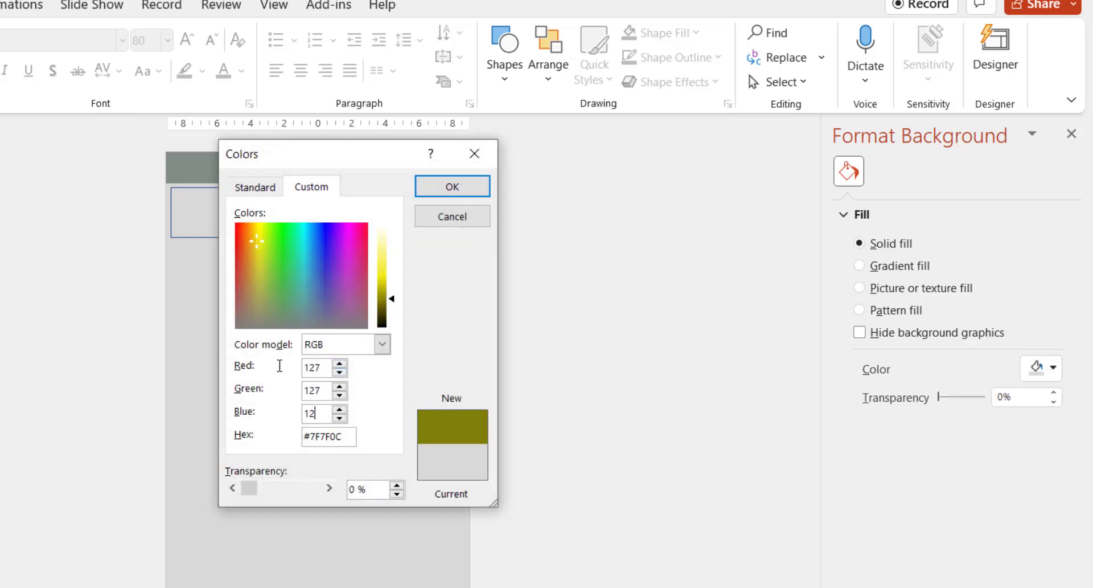
pyautogui.write('7')
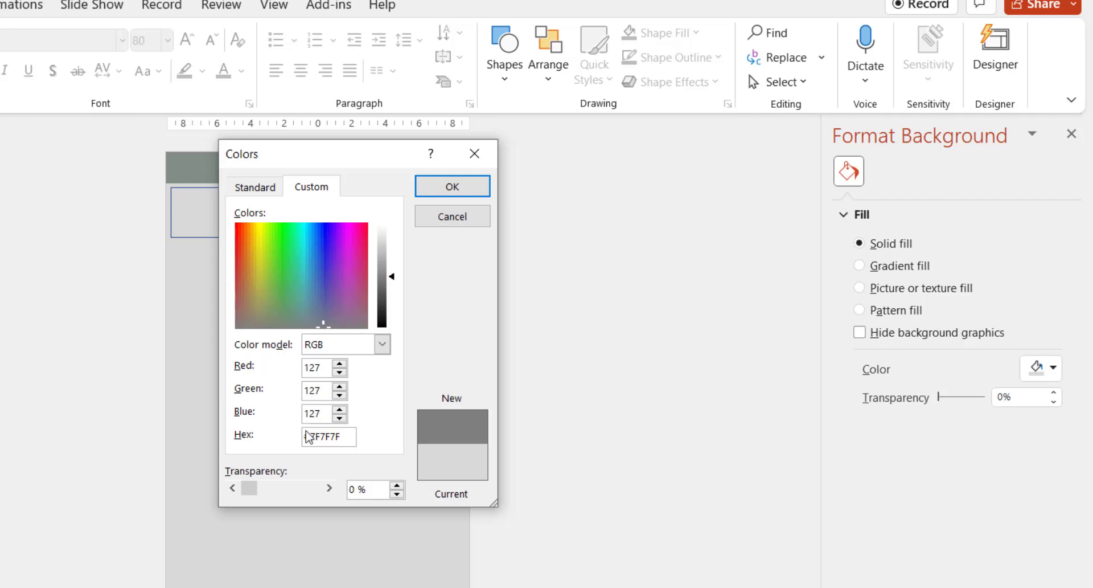
pyautogui.click(452, 187)
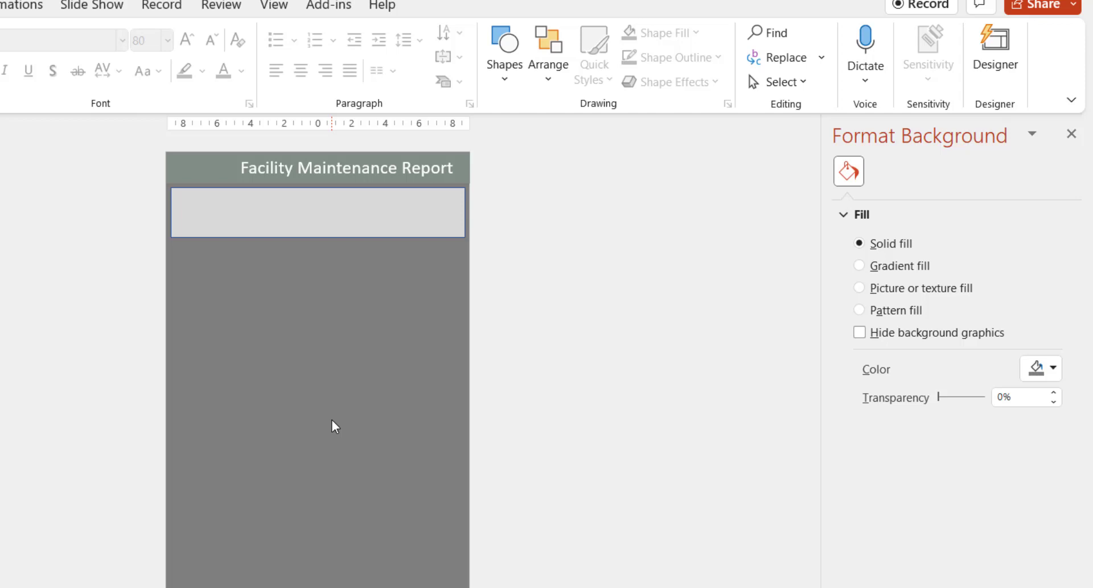
pyautogui.click(306, 219)
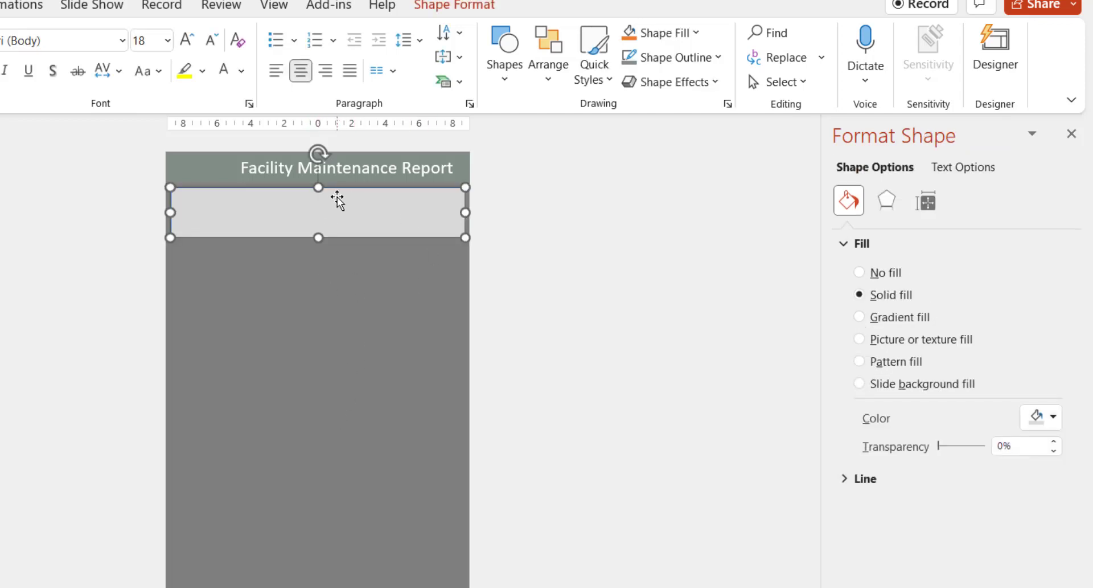
pyautogui.click(558, 327)
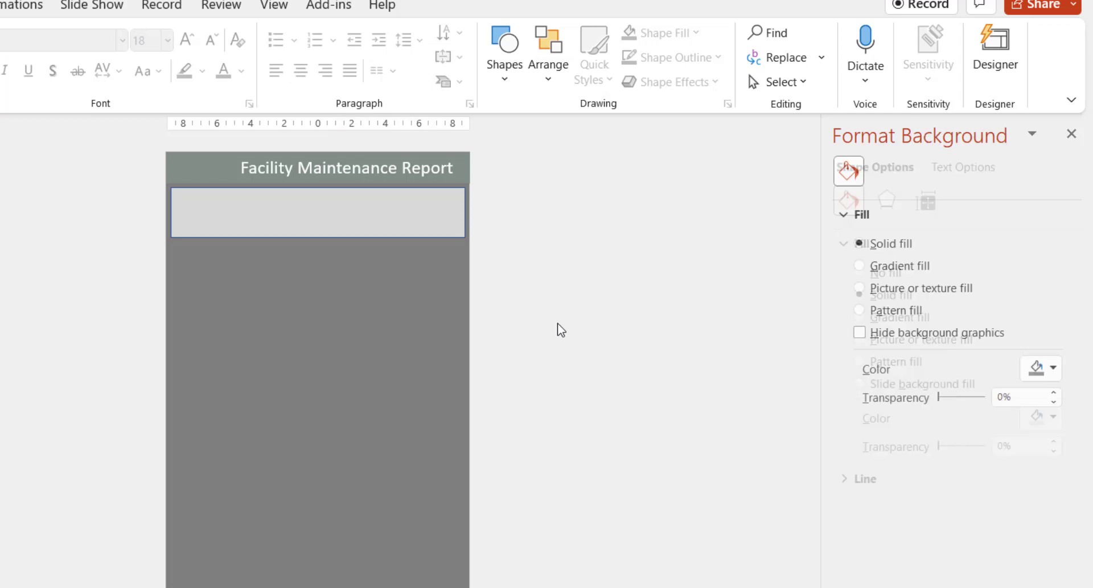
pyautogui.click(293, 214)
pyautogui.click(136, 302)
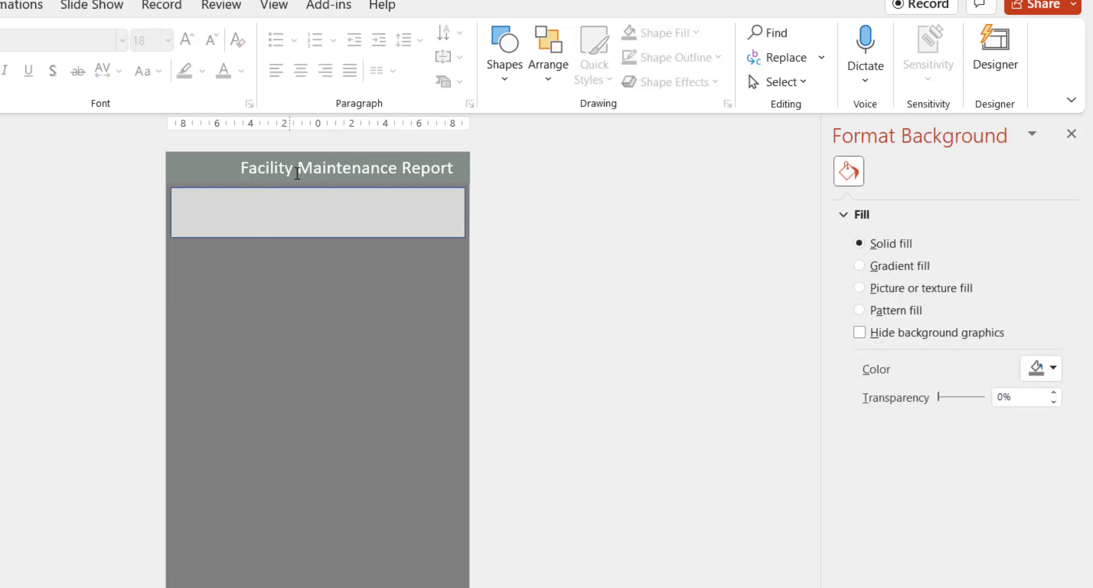
# Duplicate the green header band and place the copy just below the light grey card.
pyautogui.click(219, 169)
pyautogui.moveTo(210, 169); pyautogui.dragTo(216, 251)
# Recolour the light grey card's outline with the recently used dark grey that matches the slide background.
pyautogui.click(218, 217)
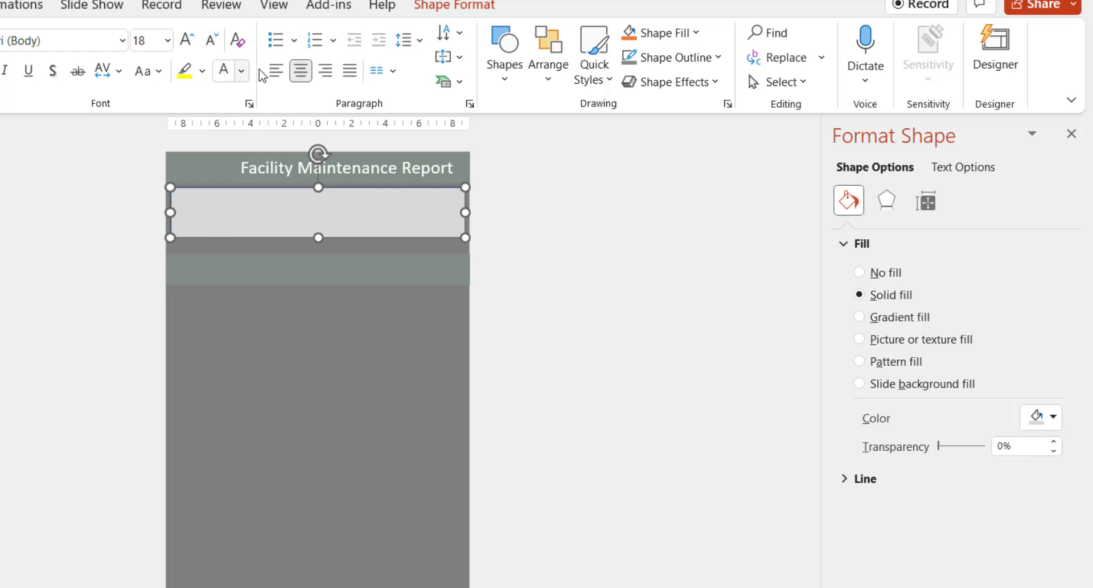
pyautogui.click(661, 59)
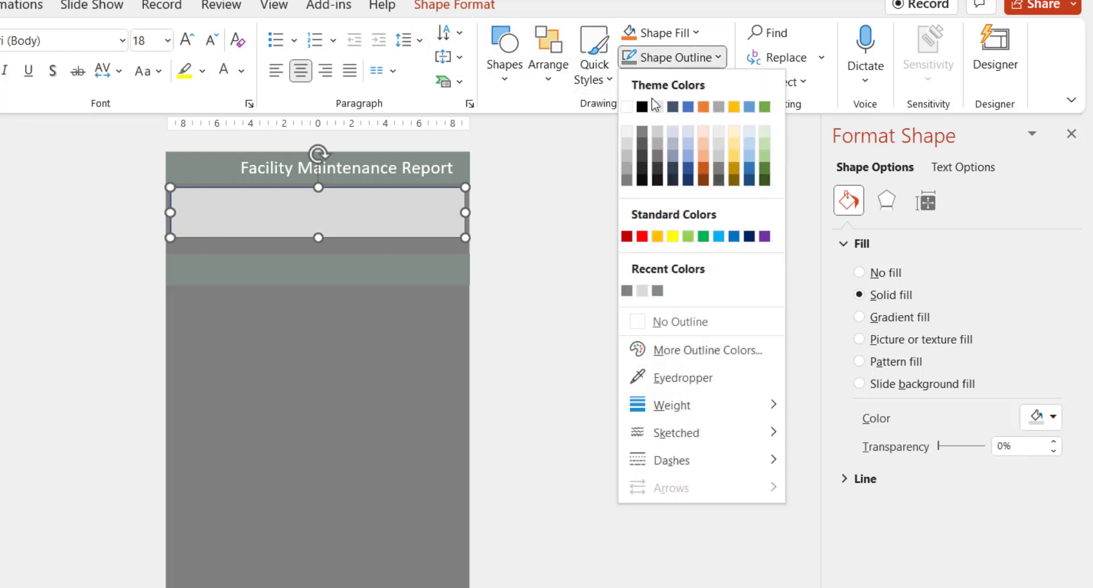
pyautogui.click(627, 290)
# Shorten the copied band to a little under half the slide width and place a copy of the header title over it.
pyautogui.click(298, 270)
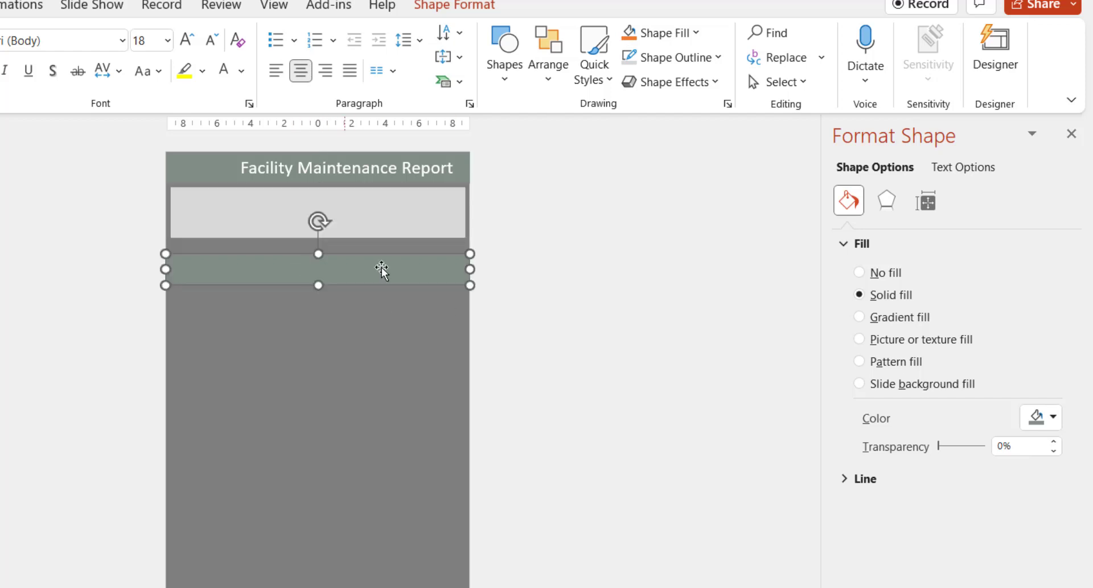
pyautogui.moveTo(472, 270); pyautogui.dragTo(251, 278)
pyautogui.click(375, 164)
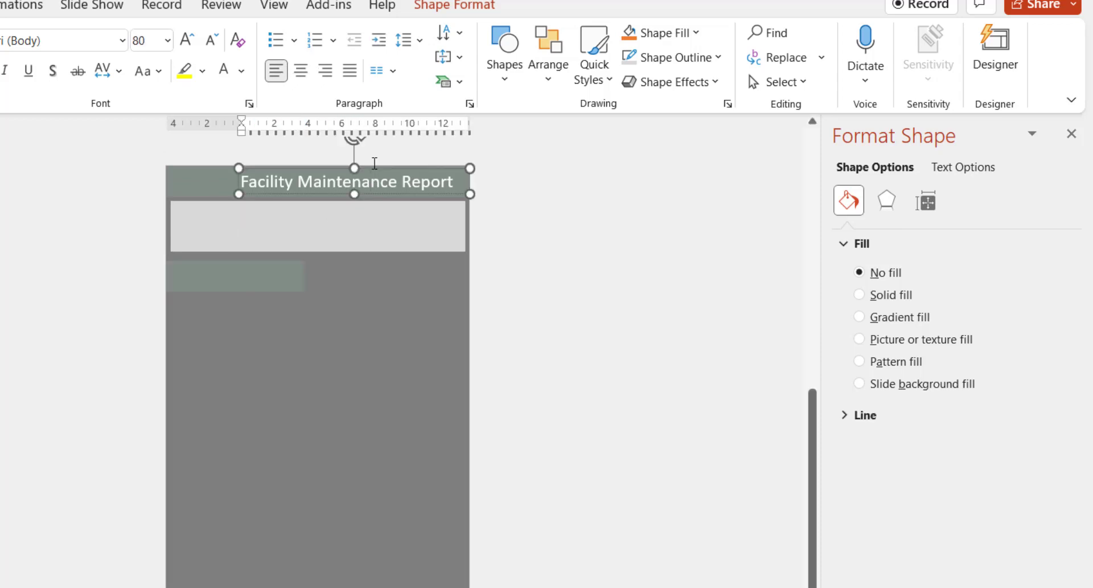
pyautogui.click(374, 193)
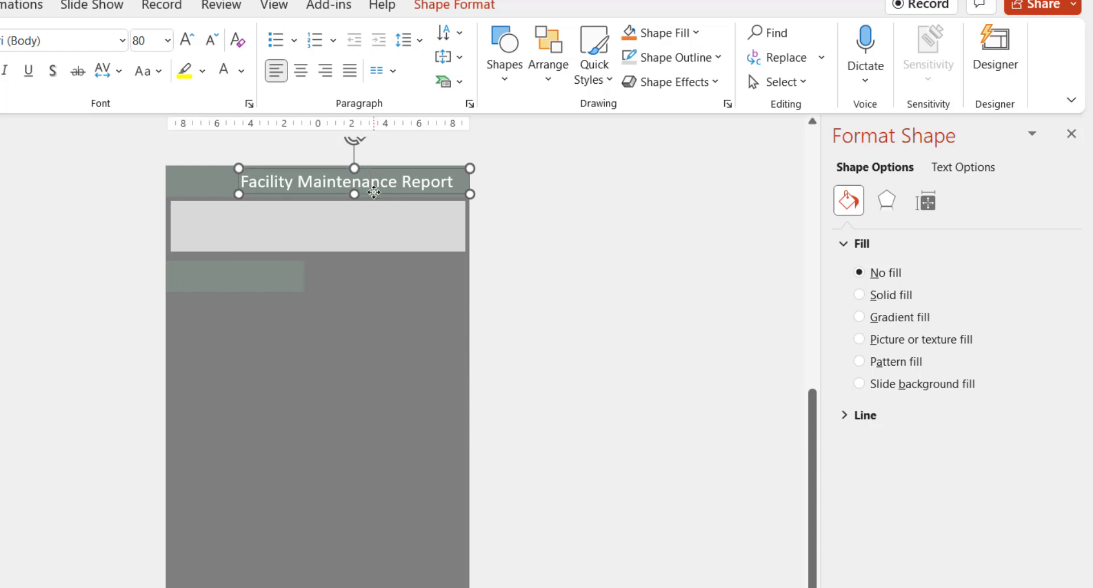
pyautogui.moveTo(375, 193); pyautogui.dragTo(310, 277)
# Replace the copied title's text with "Damage Reported".
pyautogui.click(270, 259)
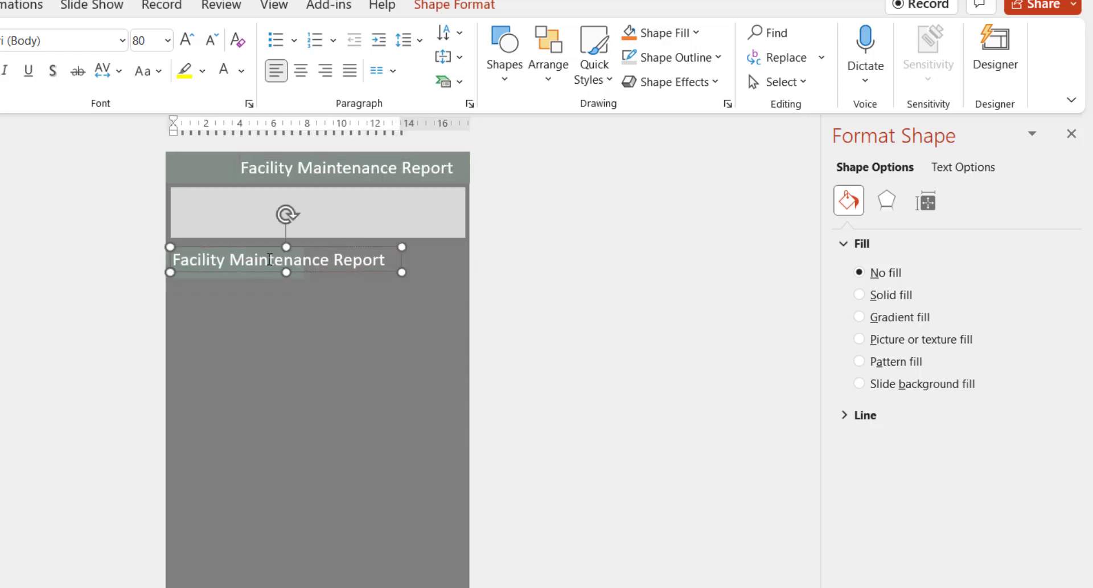
pyautogui.hotkey('ctrl', 'a')
pyautogui.write('Dama')
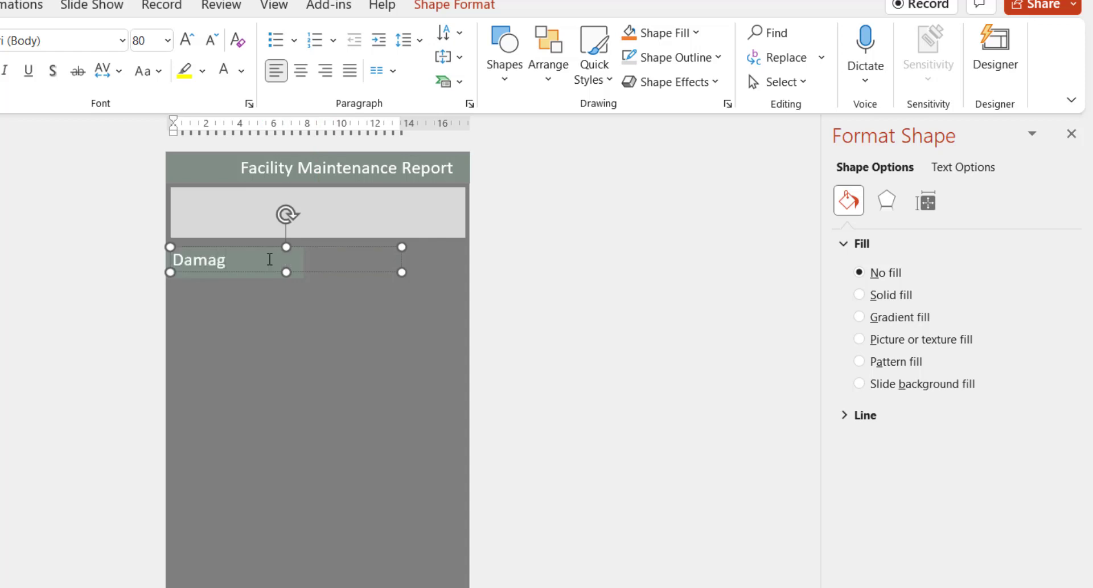
pyautogui.write('ge Reported')
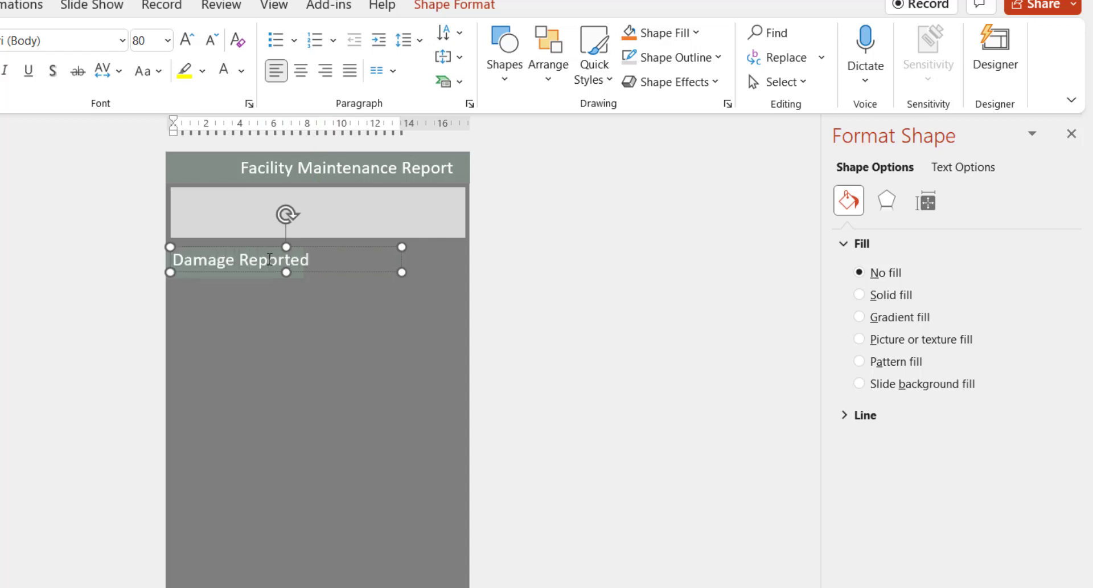
pyautogui.press('BackSpace')
pyautogui.press('BackSpace')
pyautogui.press('BackSpace')
pyautogui.press('BackSpace')
pyautogui.press('BackSpace')
pyautogui.write('Reported')
# Narrow the "Damage Reported" text box and widen the green band behind it so that it covers the whole label.
pyautogui.moveTo(402, 271); pyautogui.dragTo(333, 274)
pyautogui.click(296, 277)
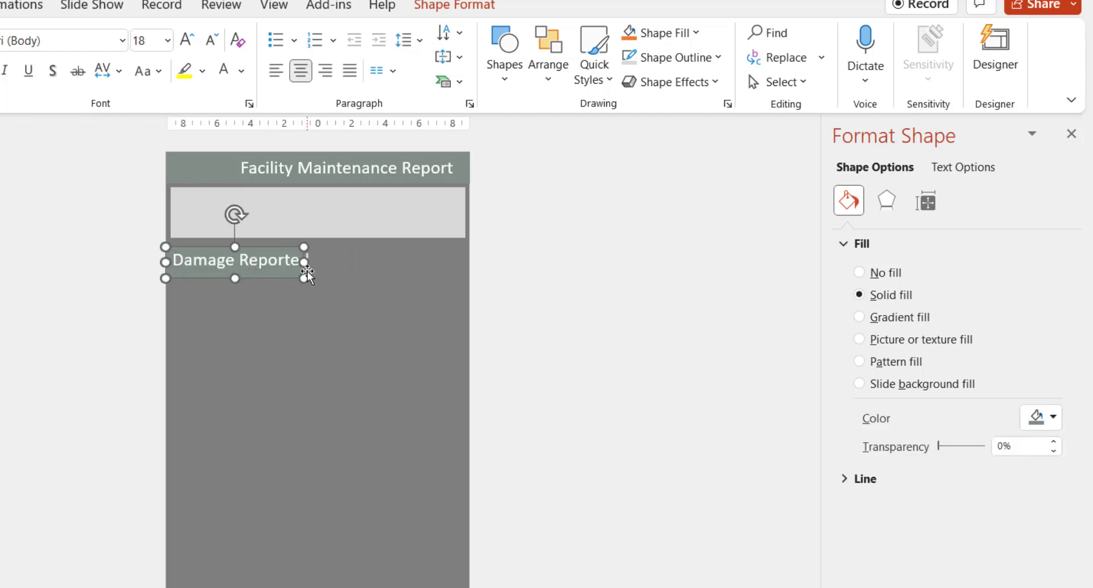
pyautogui.moveTo(305, 262); pyautogui.dragTo(328, 263)
pyautogui.click(296, 300)
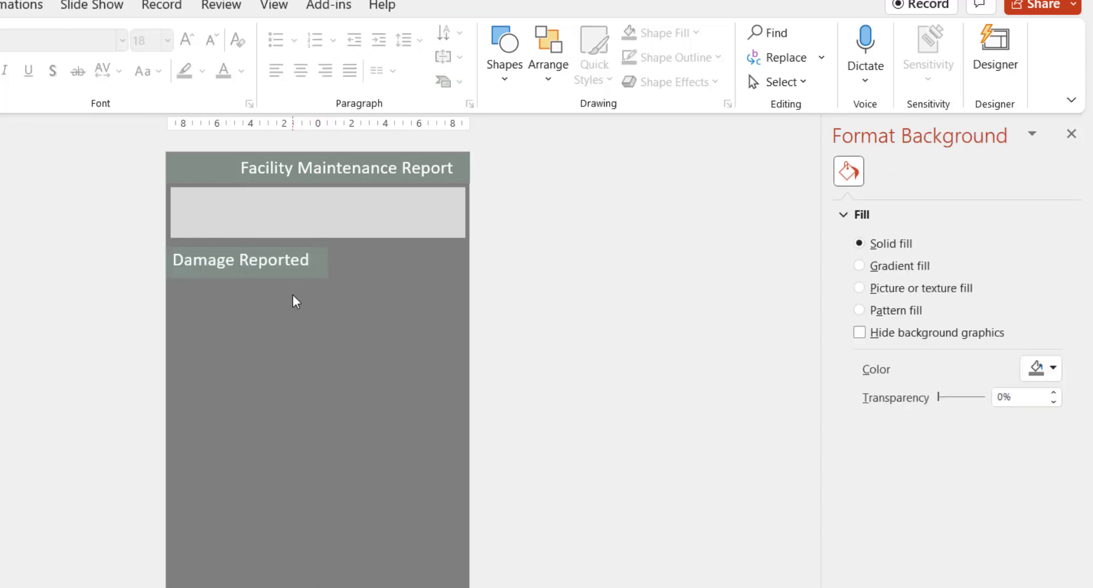
# Reduce the "Damage Reported" label text to 54 pt.
pyautogui.scroll(3, 295, 301)
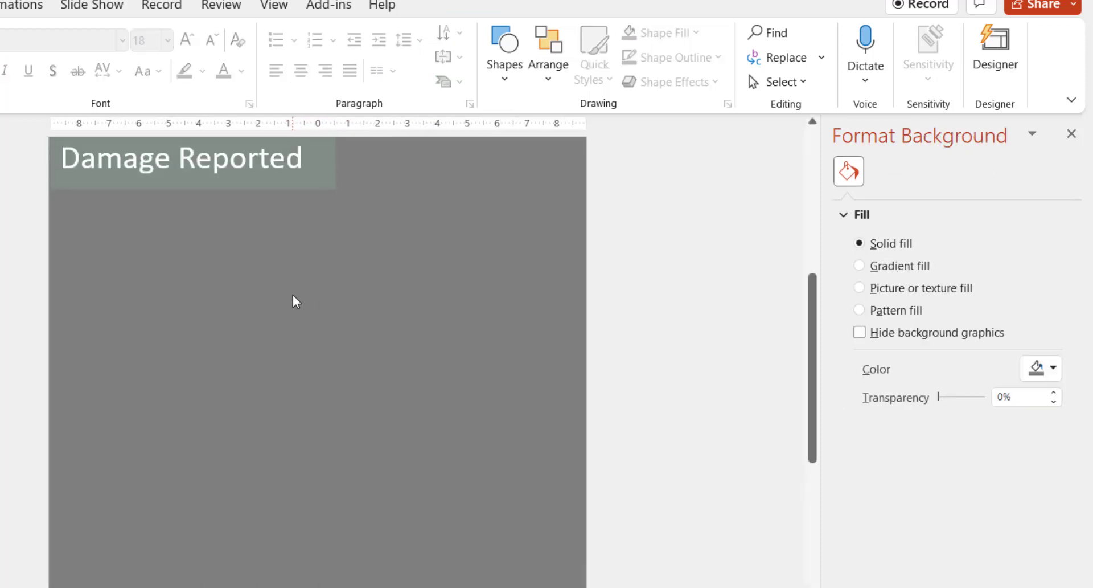
pyautogui.scroll(2, 296, 301)
pyautogui.click(217, 343)
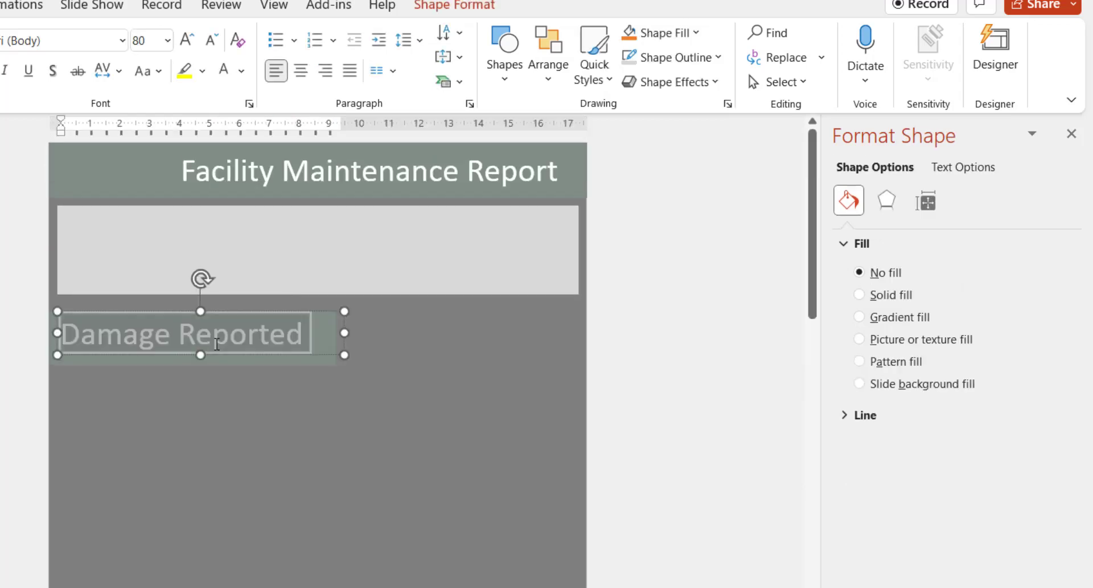
pyautogui.hotkey('ctrl', '[')
pyautogui.hotkey('ctrl', '[')
pyautogui.hotkey('ctrl', '[')
pyautogui.hotkey('ctrl', '[')
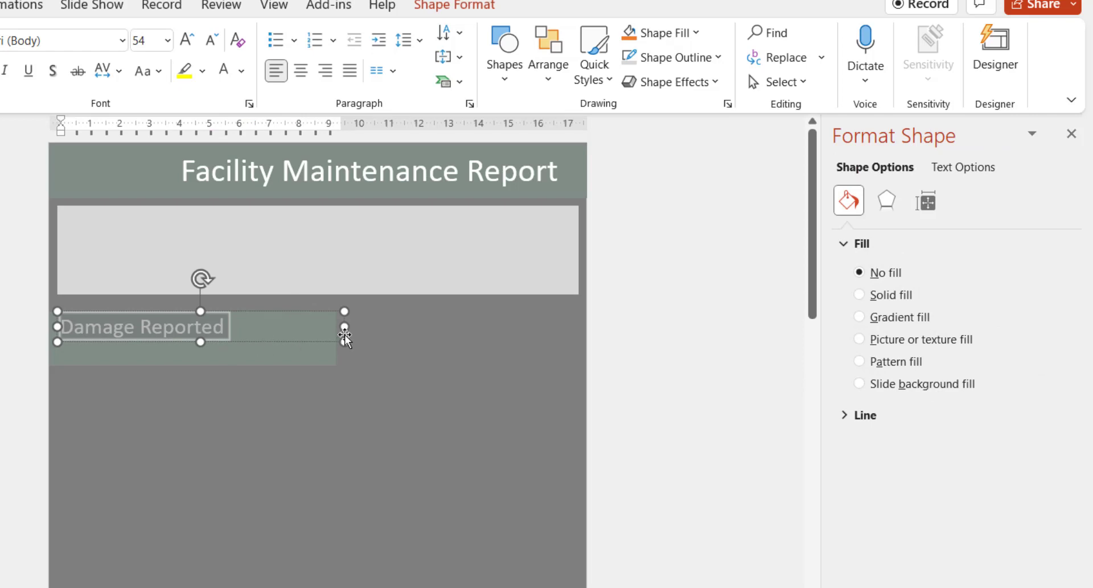
# Narrow the "Damage Reported" text box and reduce the green band's height and width to fit closely around the label.
pyautogui.moveTo(346, 327); pyautogui.dragTo(254, 330)
pyautogui.click(255, 360)
pyautogui.moveTo(193, 365); pyautogui.dragTo(193, 341)
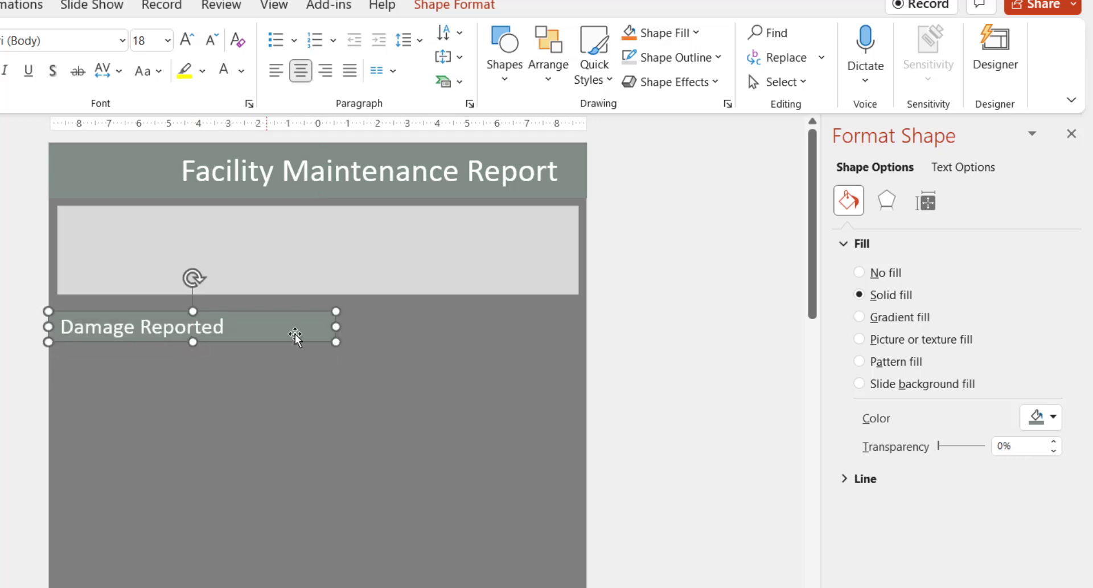
pyautogui.click(296, 326)
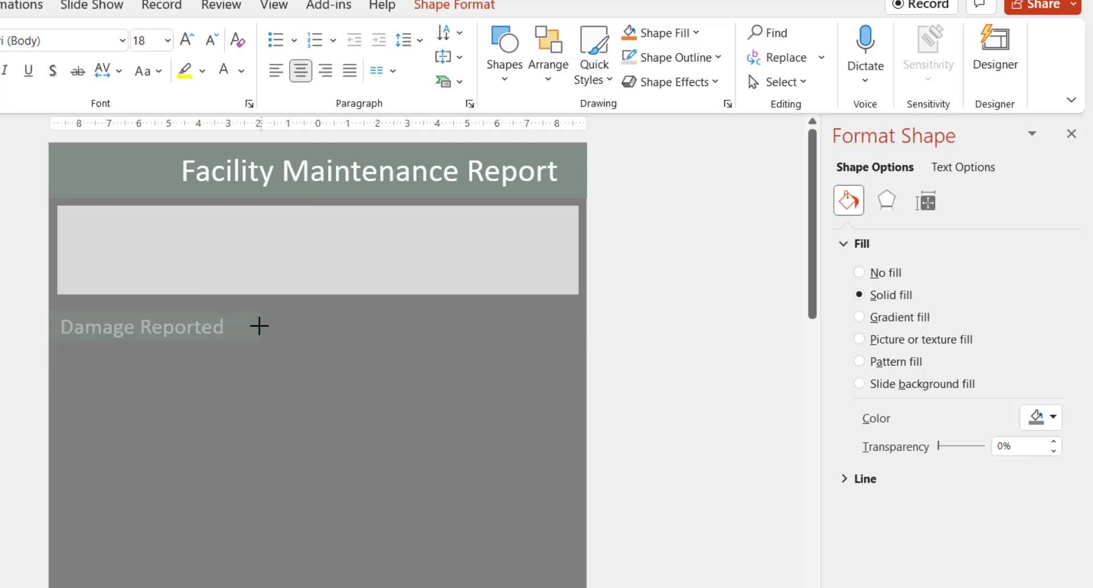
pyautogui.click(260, 325)
pyautogui.click(215, 369)
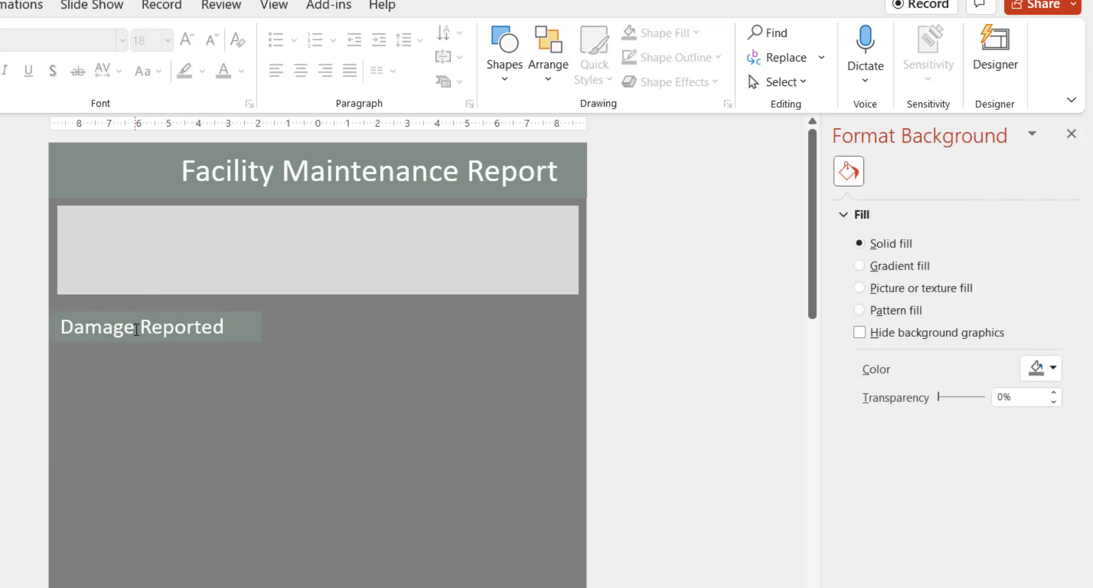
# Change the section label's text to "Damages Reported".
pyautogui.click(136, 330)
pyautogui.write('s')
pyautogui.click(176, 403)
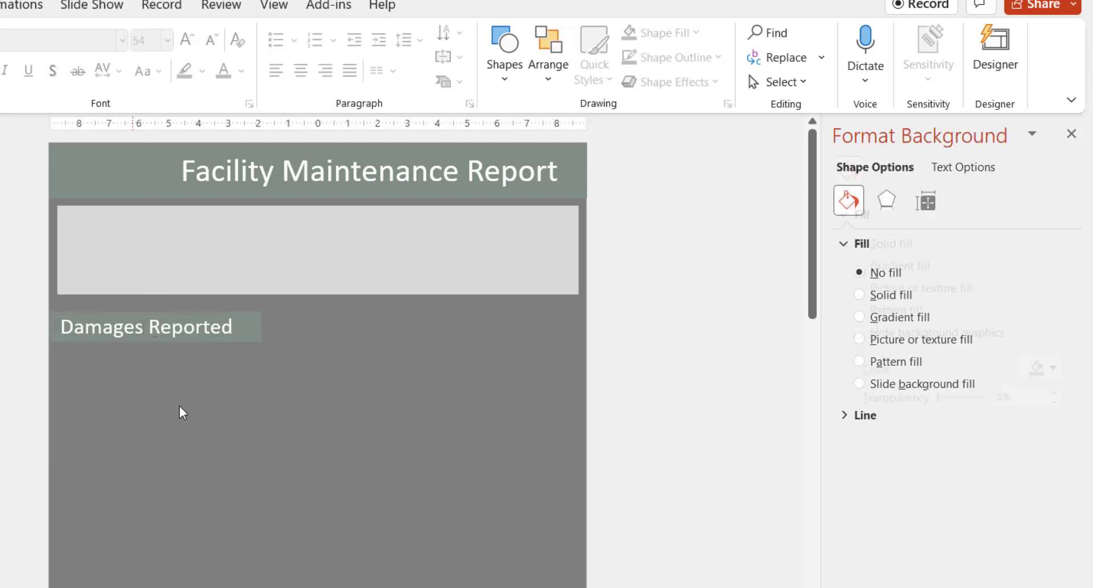
# Replace the section label's text with "Reported Damages".
pyautogui.click(169, 329)
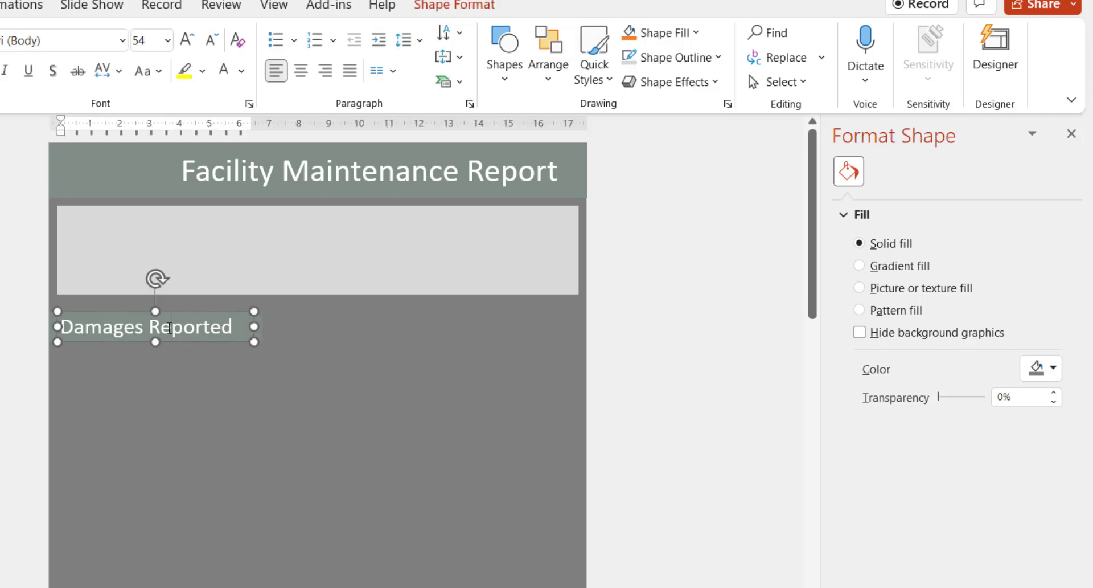
pyautogui.hotkey('ctrl', 'a')
pyautogui.write('Report')
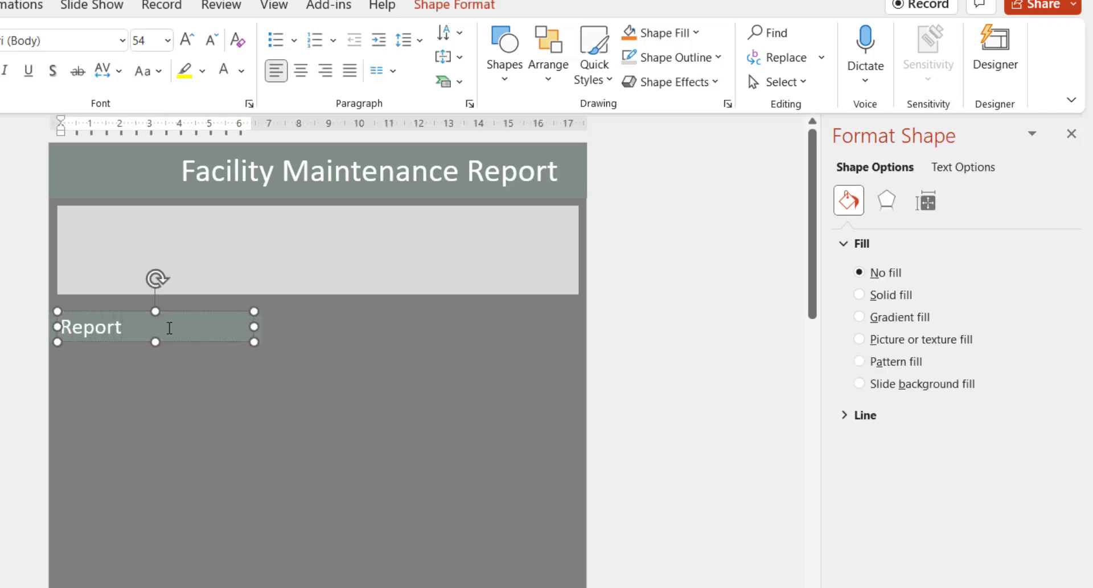
pyautogui.write('ed Damages')
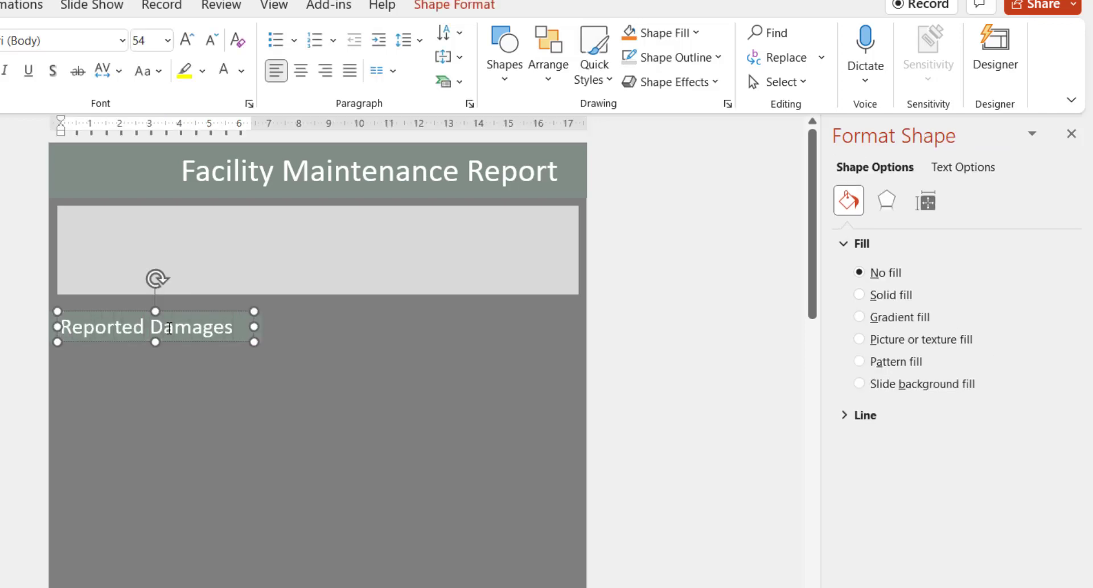
pyautogui.click(222, 425)
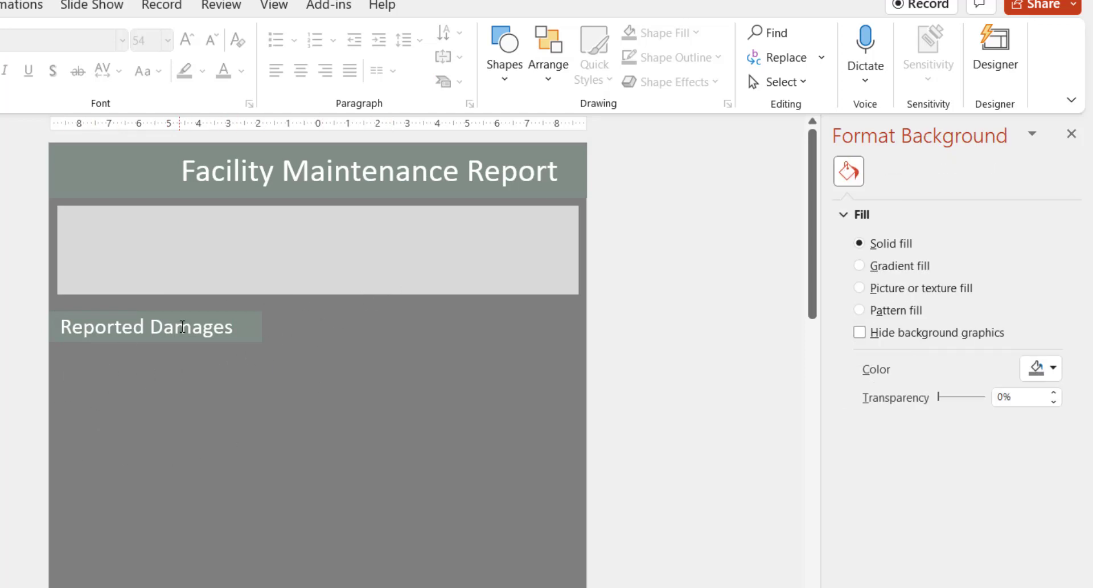
# Place two copies of the "Reported Damages" label with its green band further down the slide, aligned with the original.
pyautogui.click(183, 327)
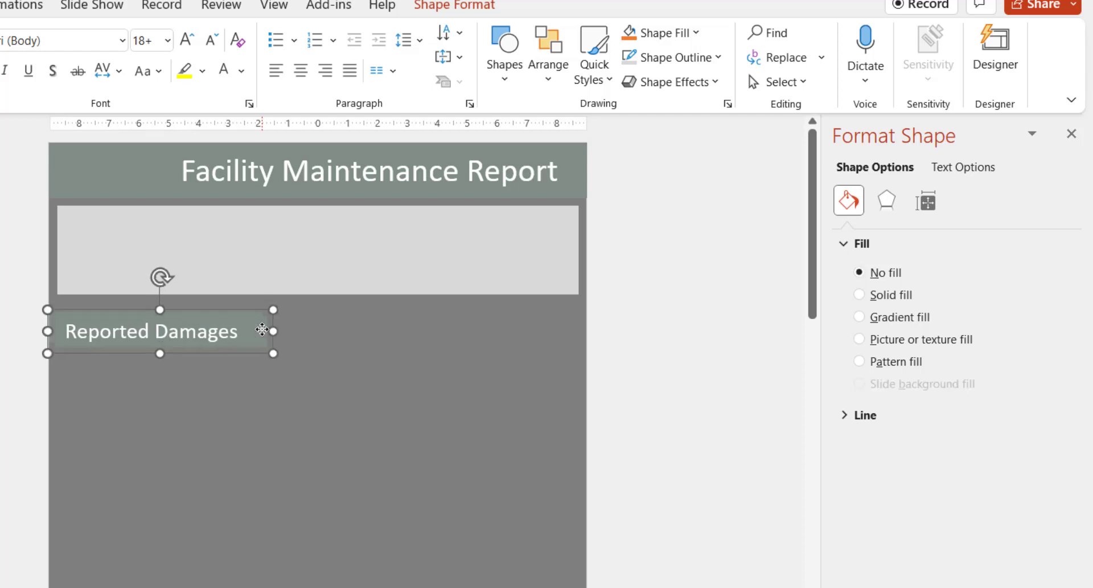
pyautogui.moveTo(262, 329); pyautogui.dragTo(251, 546)
pyautogui.scroll(-2, 251, 544)
pyautogui.scroll(-1, 250, 544)
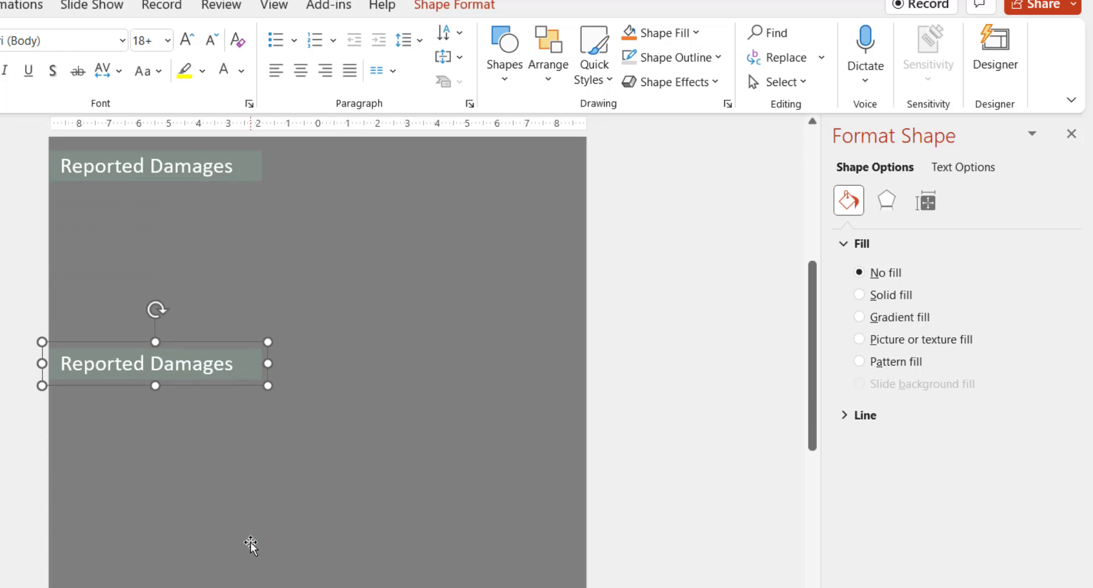
pyautogui.keyDown('ctrl'); pyautogui.scroll(-1, 250, 544); pyautogui.keyUp('ctrl')
pyautogui.scroll(-2, 252, 546)
pyautogui.scroll(-1, 253, 548)
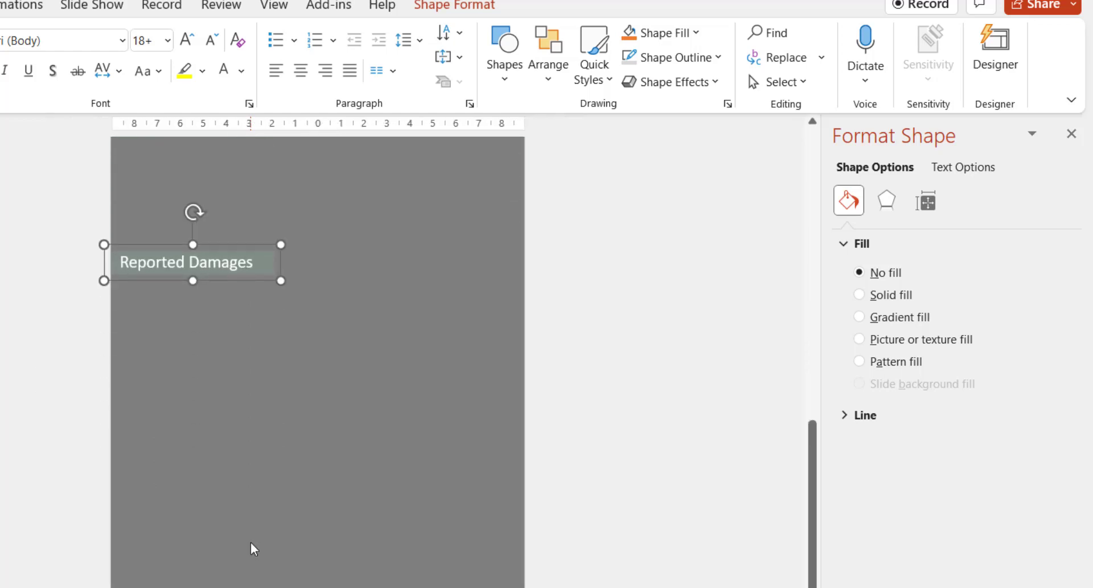
pyautogui.hotkey('ctrl', 'v')
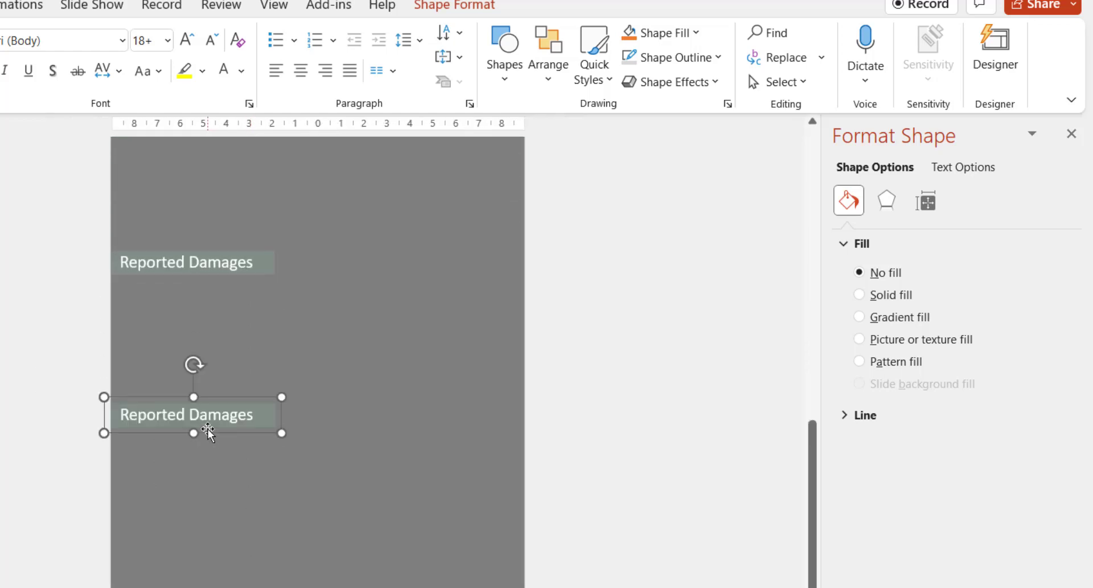
pyautogui.moveTo(207, 428); pyautogui.dragTo(208, 489)
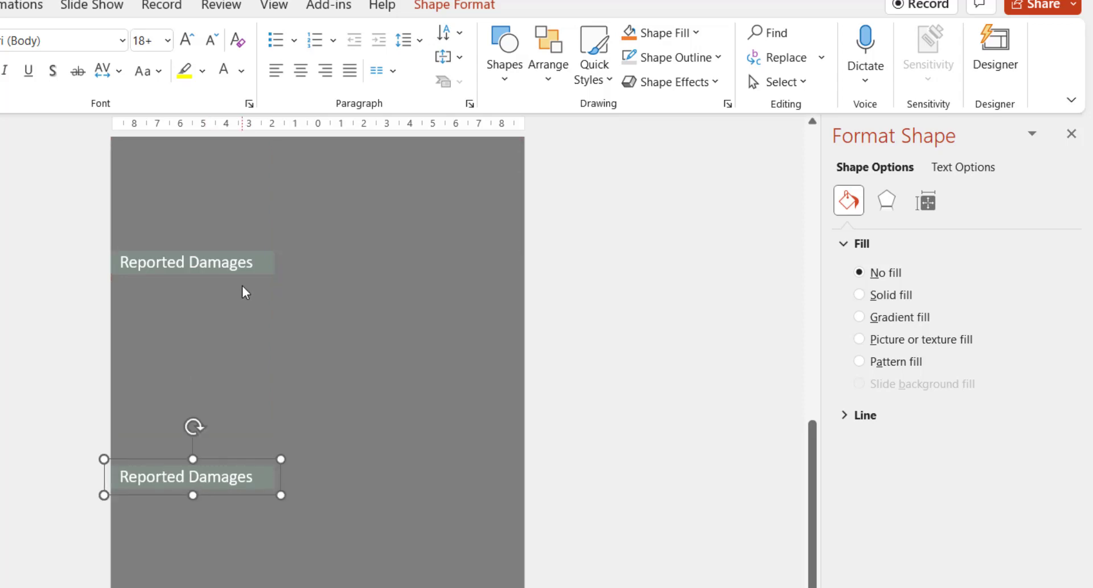
# Move the middle "Reported Damages" label down slightly so that the three labels are evenly spaced.
pyautogui.moveTo(237, 275); pyautogui.dragTo(235, 306)
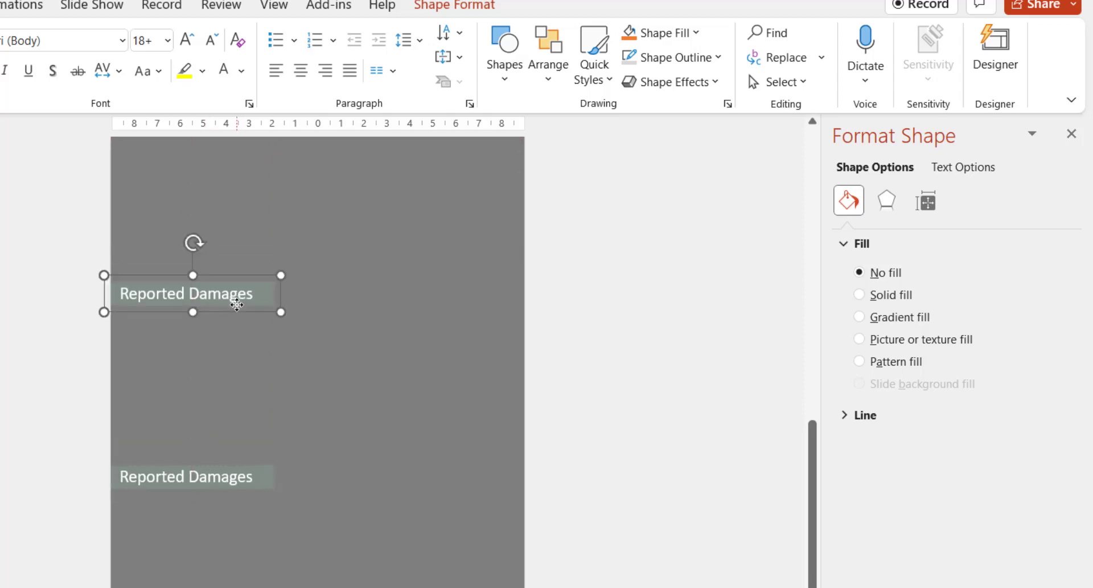
pyautogui.keyDown('ctrl'); pyautogui.scroll(-5, 277, 396); pyautogui.keyUp('ctrl')
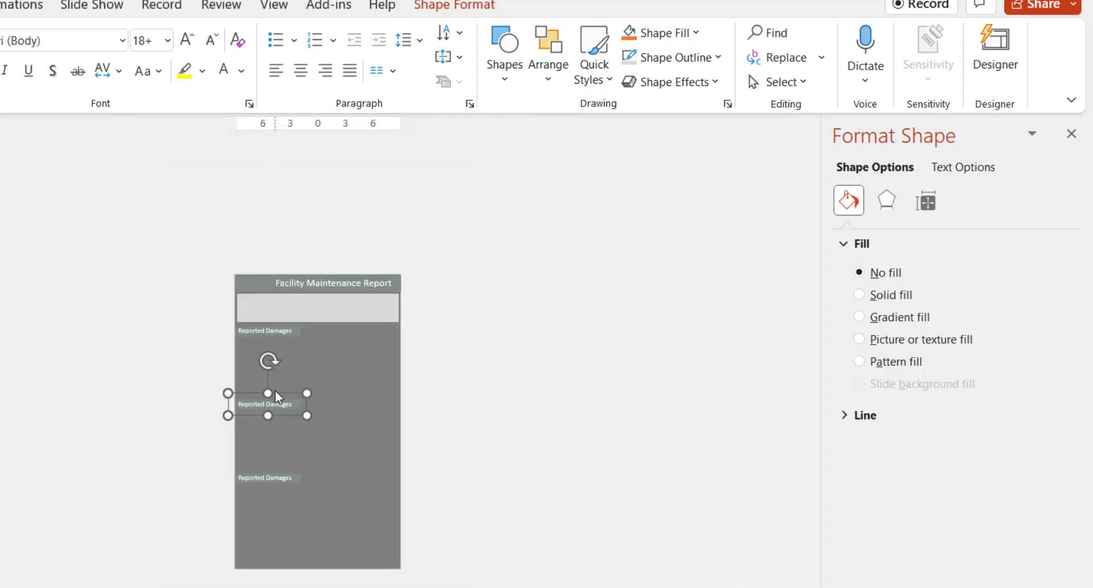
pyautogui.click(481, 414)
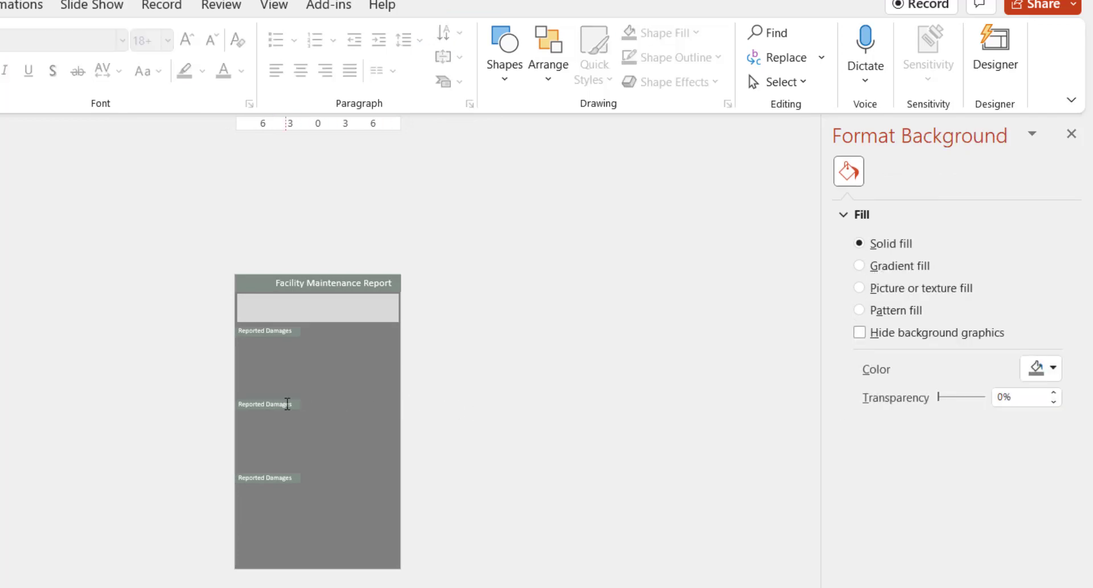
# Copy the light grey card beneath the first "Reported Damages" label and make the copy taller to fill the space above the second label.
pyautogui.keyDown('ctrl'); pyautogui.scroll(5, 288, 403); pyautogui.keyUp('ctrl')
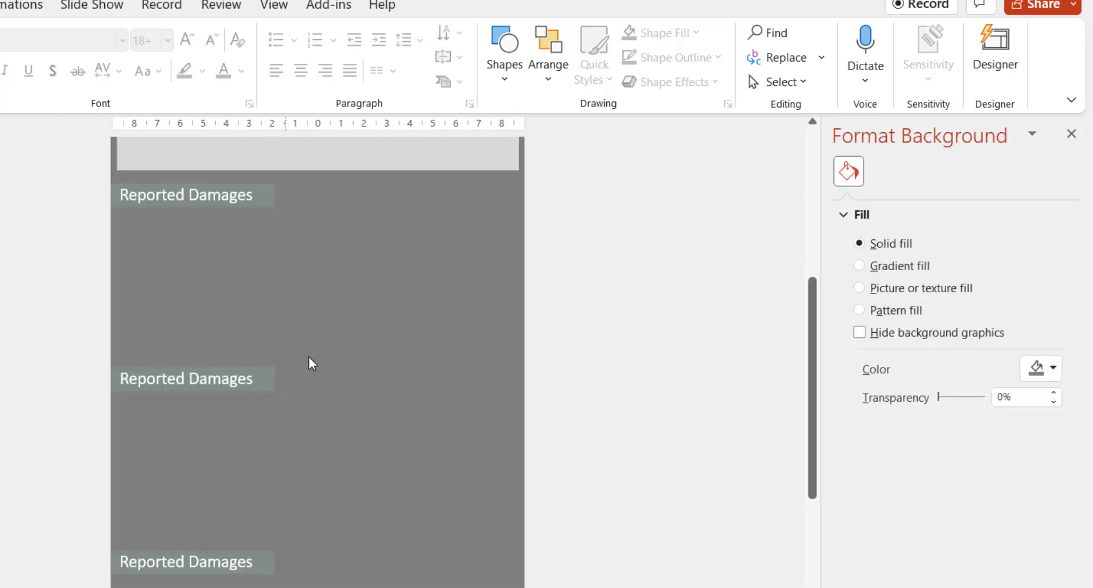
pyautogui.click(459, 163)
pyautogui.scroll(3, 459, 163)
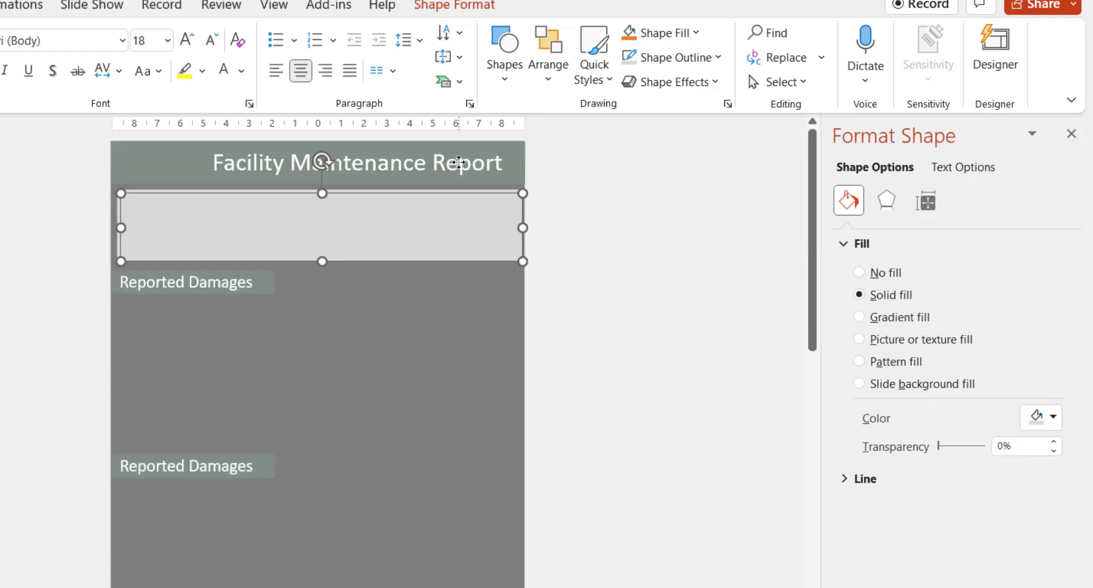
pyautogui.moveTo(371, 229); pyautogui.dragTo(371, 341)
pyautogui.moveTo(319, 369); pyautogui.dragTo(316, 521)
# Place copies of the taller card beneath the second and third labels and stretch the last one nearly to the slide's bottom edge.
pyautogui.hotkey('ctrl', 'd')
pyautogui.scroll(-3, 316, 525)
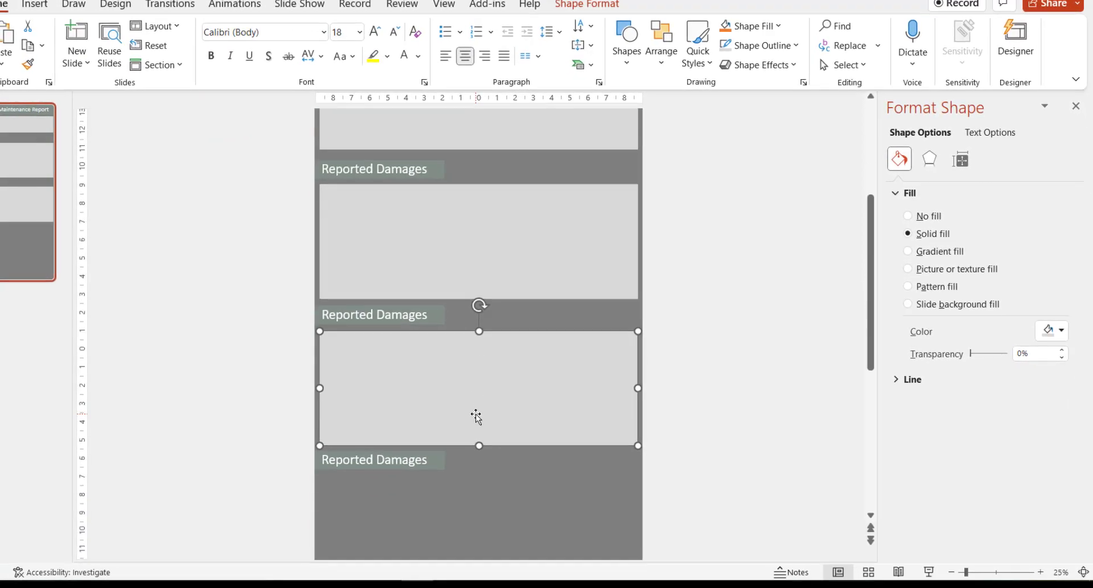
pyautogui.hotkey('ctrl', 'd')
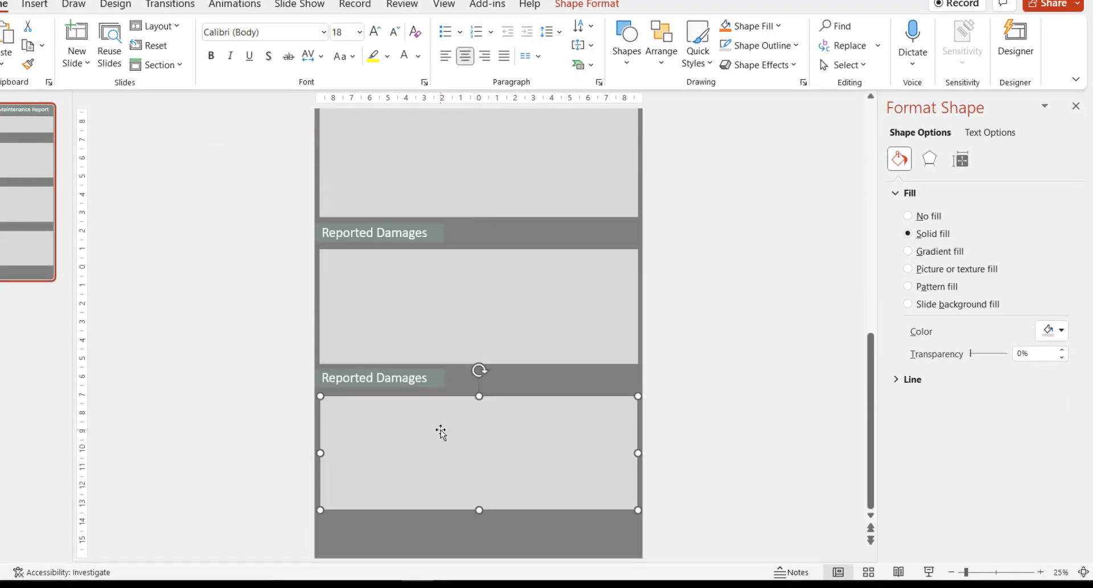
pyautogui.moveTo(442, 433); pyautogui.dragTo(441, 431)
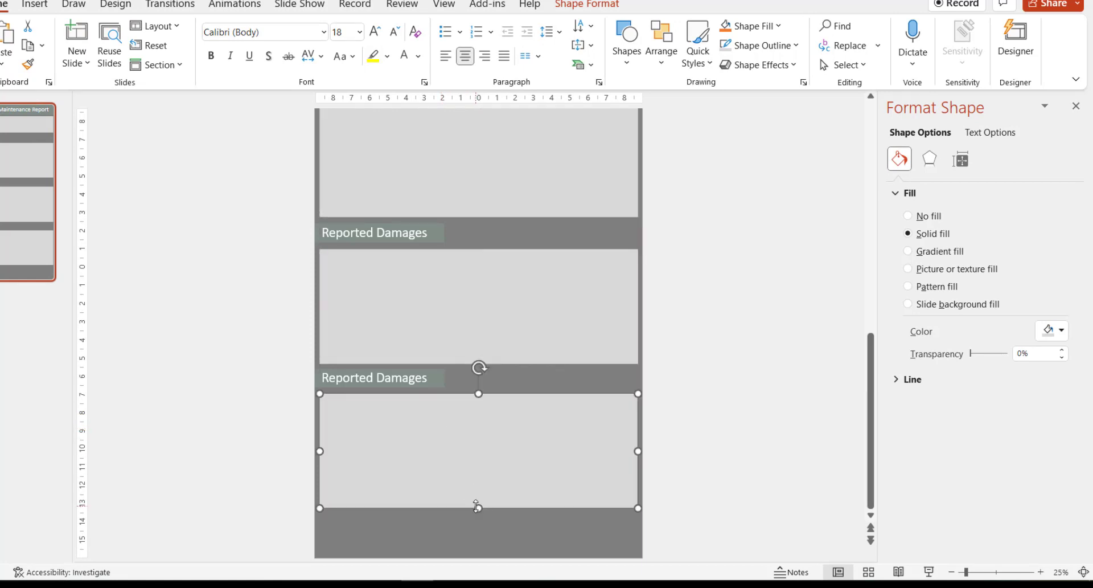
pyautogui.moveTo(477, 506); pyautogui.dragTo(482, 548)
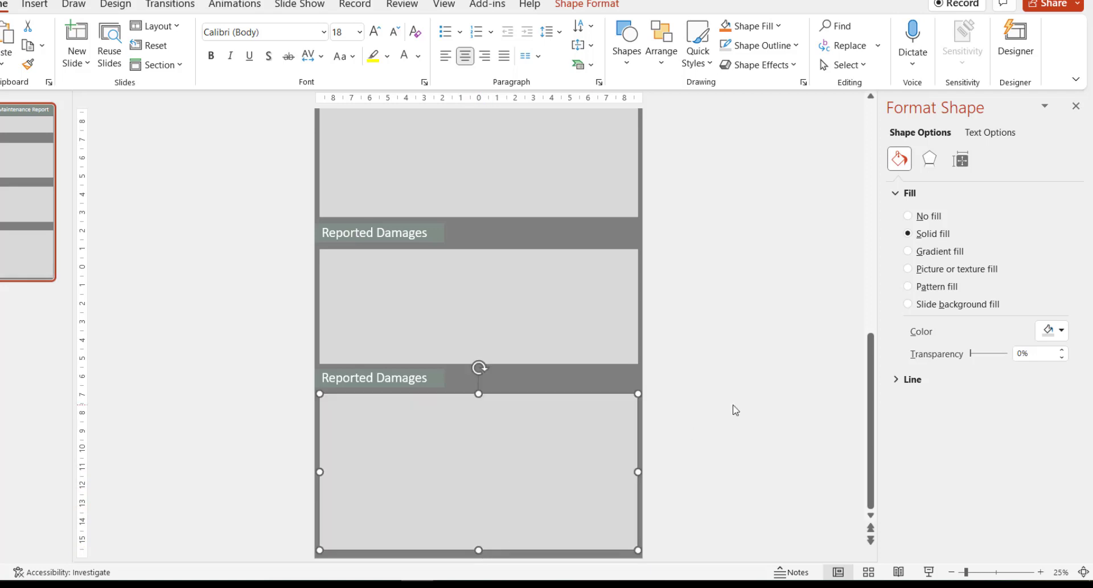
# Preview the finished slide layout as a full-screen slide show and return to editing.
pyautogui.keyDown('ctrl'); pyautogui.scroll(-3, 746, 337); pyautogui.keyUp('ctrl')
pyautogui.click(748, 337)
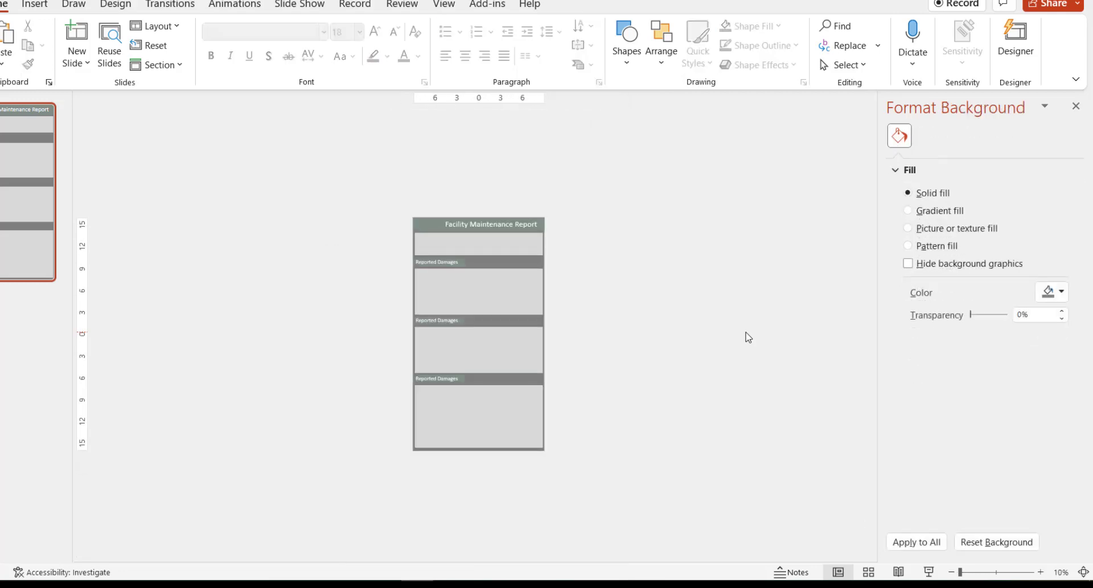
pyautogui.click(929, 570)
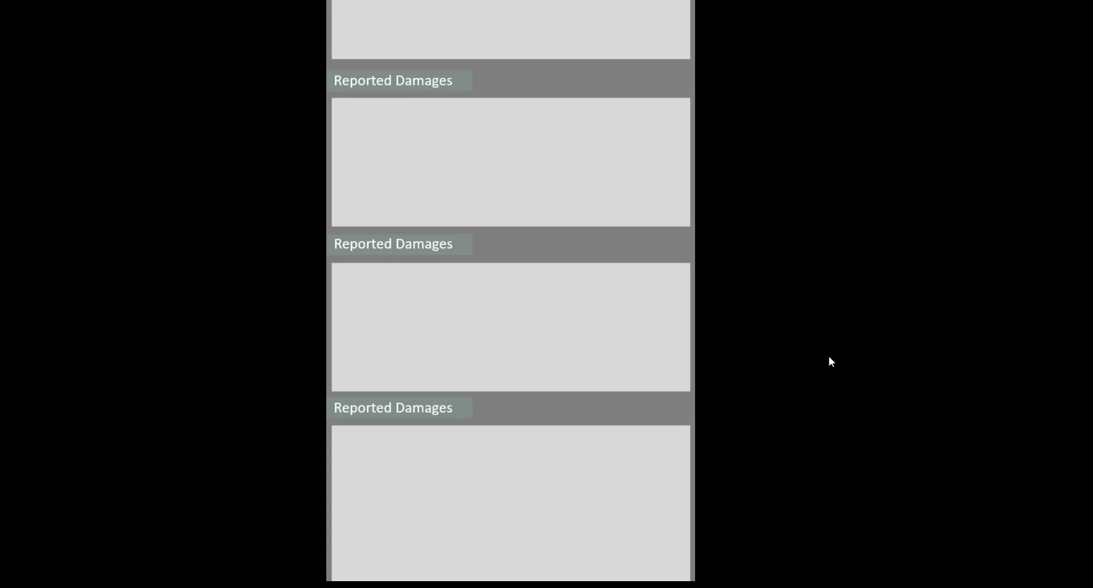
pyautogui.press('Escape')
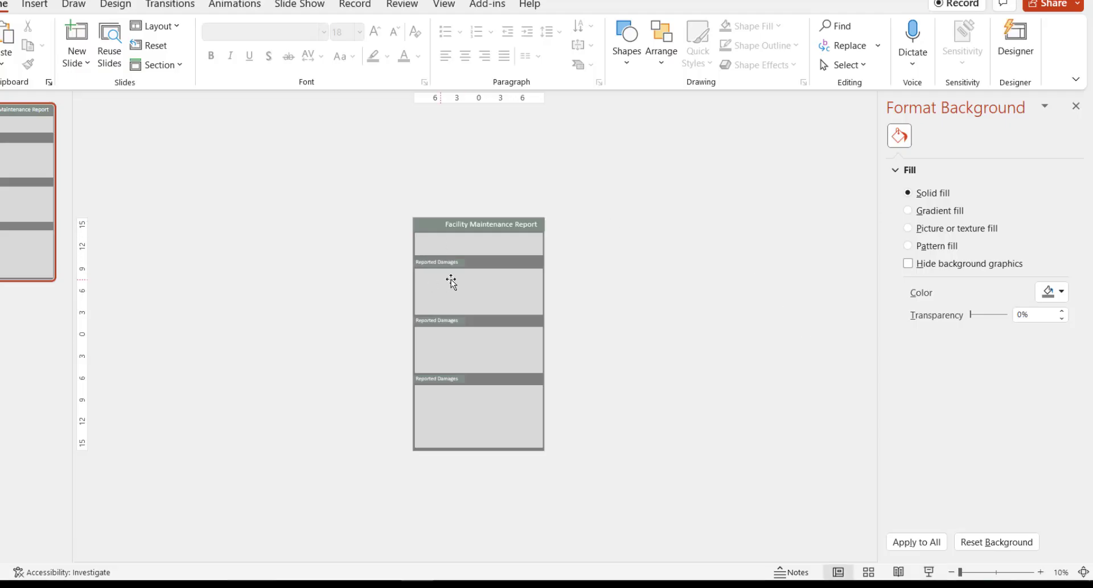
pyautogui.click(486, 249)
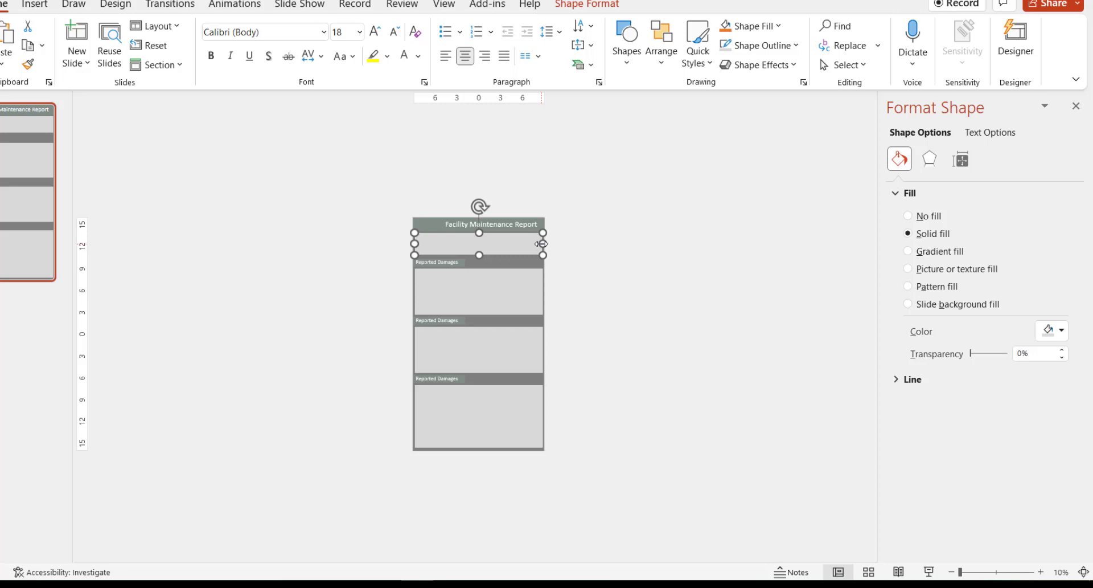
pyautogui.scroll(2, 535, 263)
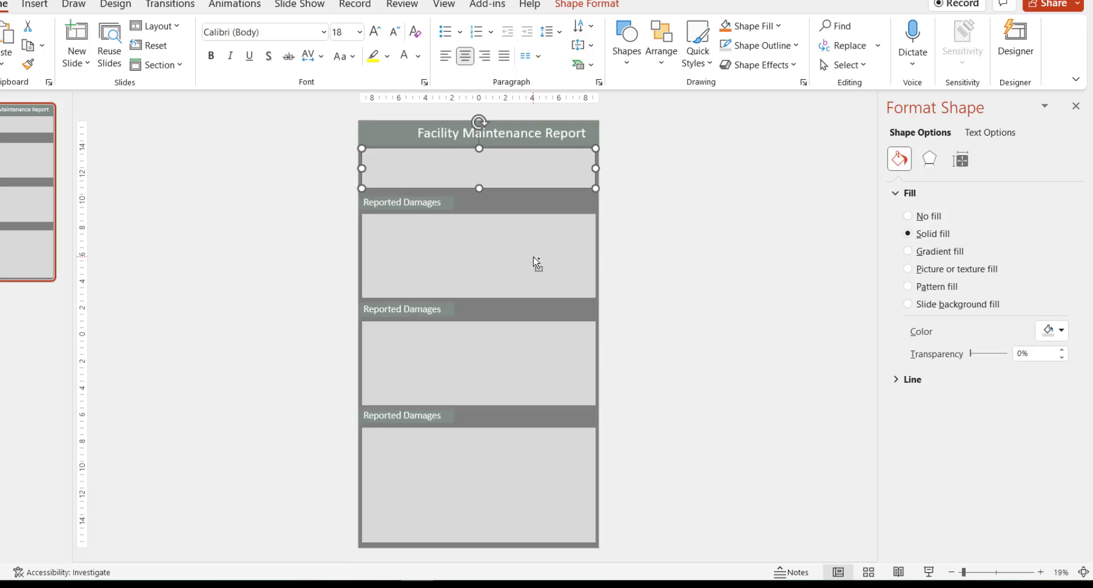
pyautogui.click(499, 247)
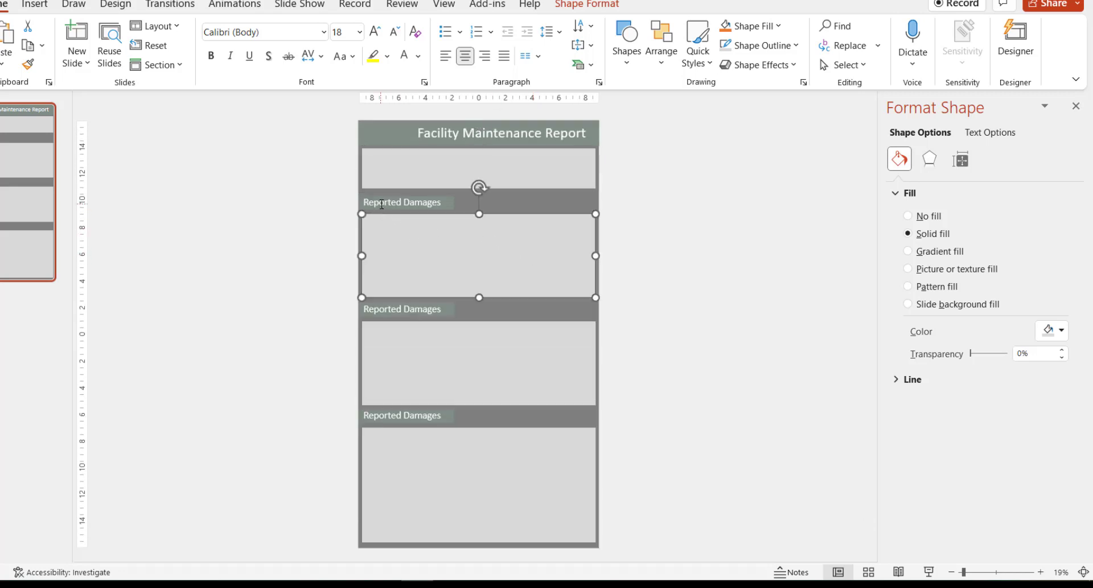
pyautogui.click(690, 227)
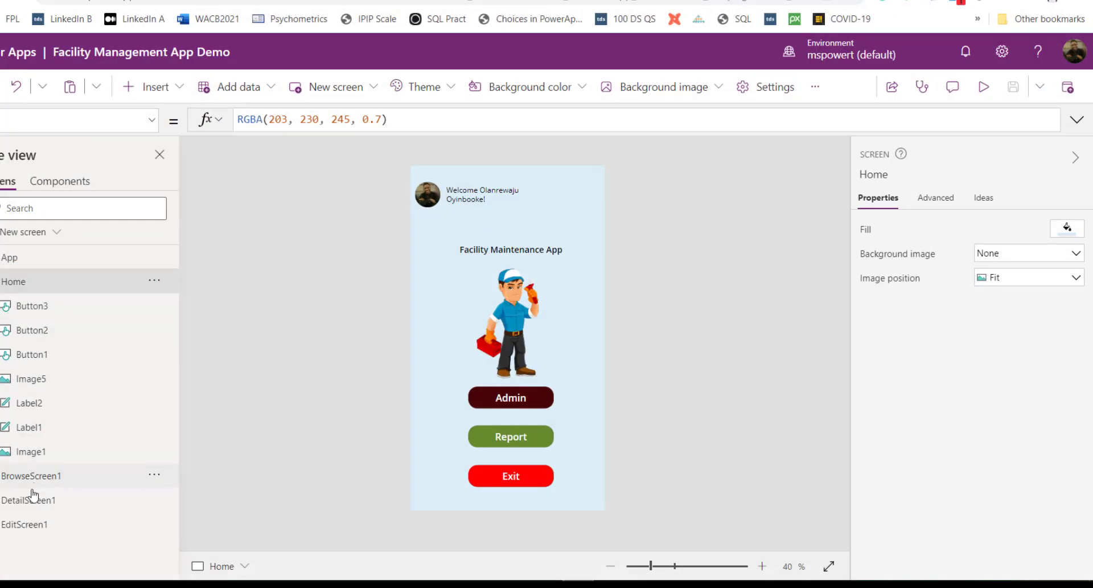
# In Power Apps, review the detail and edit screens of the facility app, including the Venue Name and Damage Observed choices.
pyautogui.click(32, 487)
pyautogui.click(27, 502)
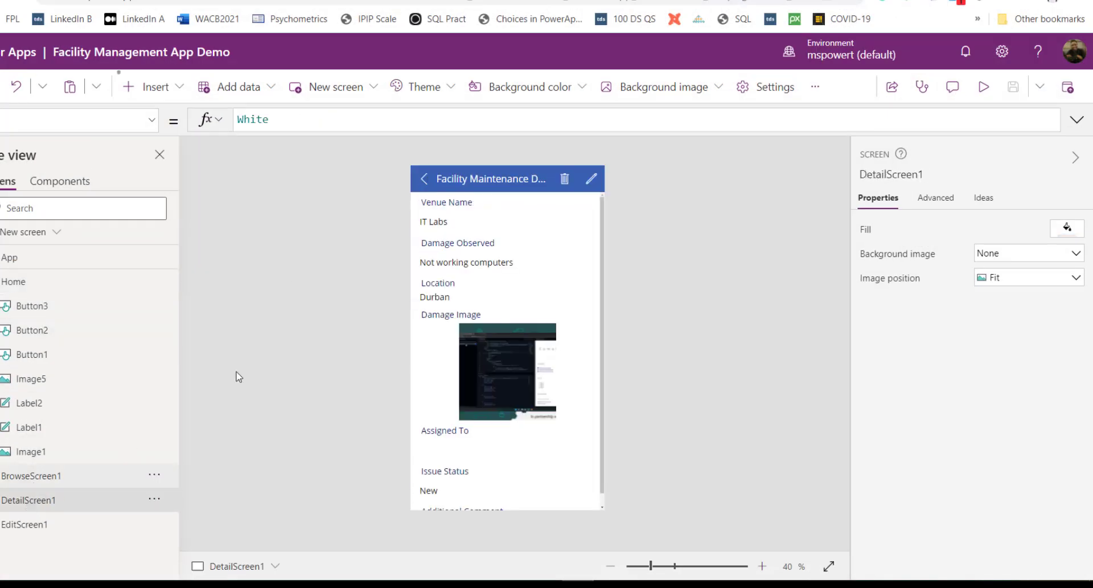
pyautogui.click(23, 524)
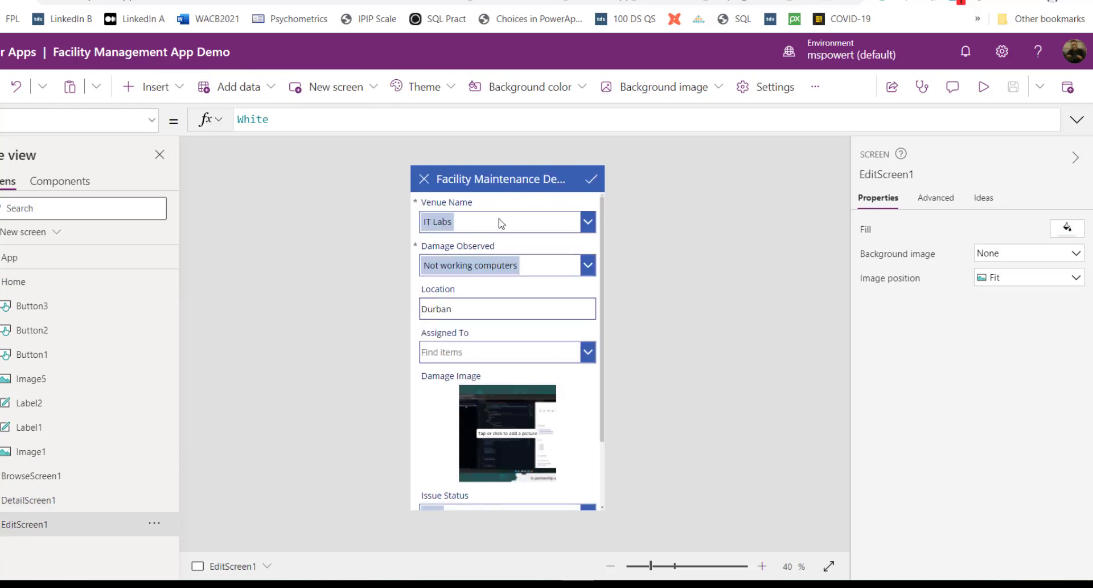
pyautogui.click(587, 225)
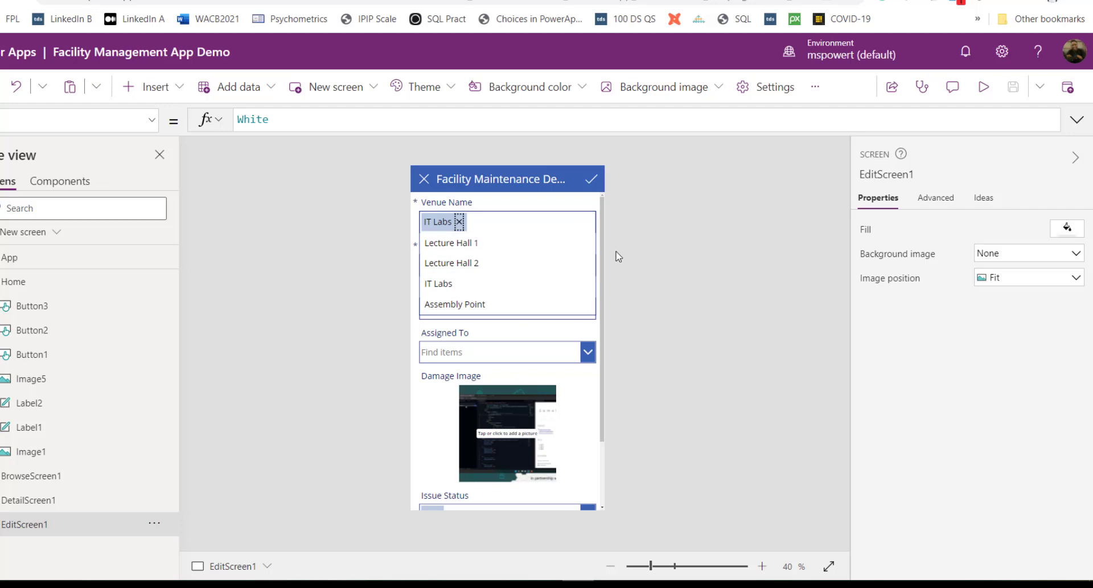
pyautogui.click(647, 241)
pyautogui.click(590, 271)
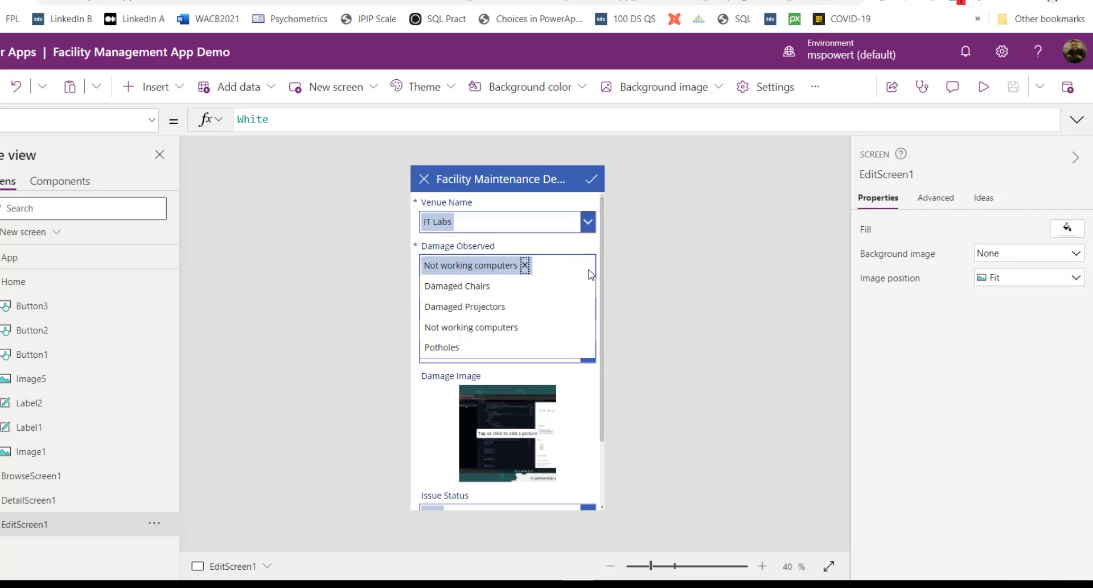
pyautogui.click(646, 336)
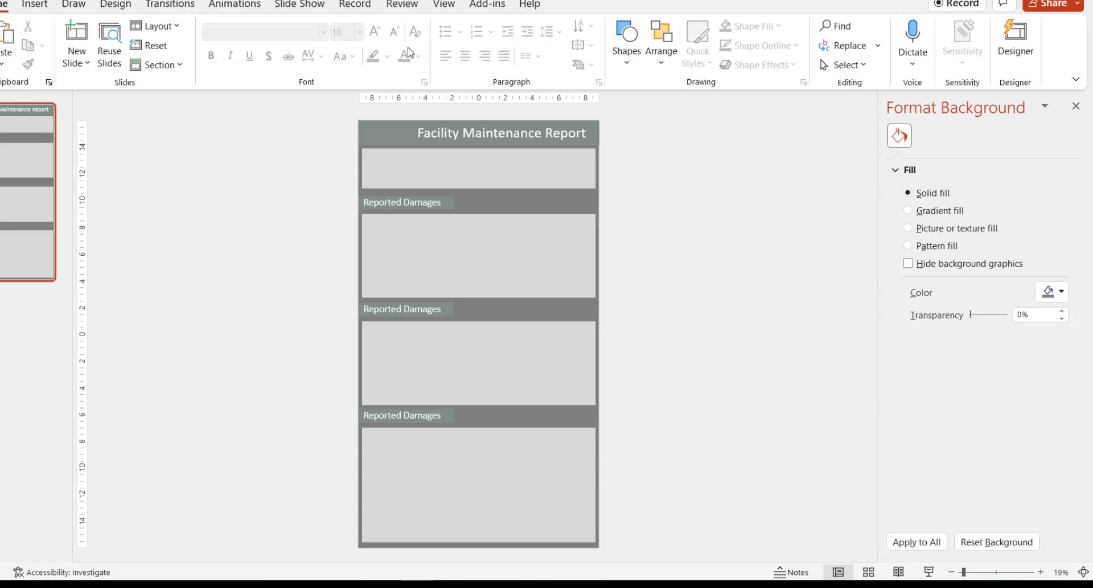
# Back in PowerPoint, draw a rectangle about 6.6" wide and 3" high inside the card under the first label, slightly inset from its left edge.
pyautogui.click(627, 43)
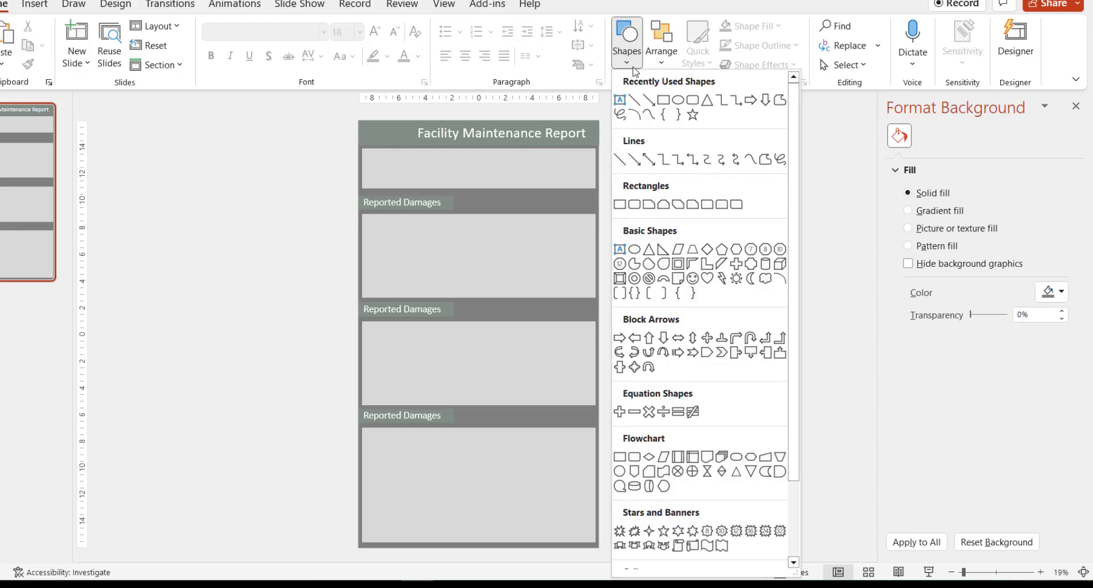
pyautogui.click(663, 101)
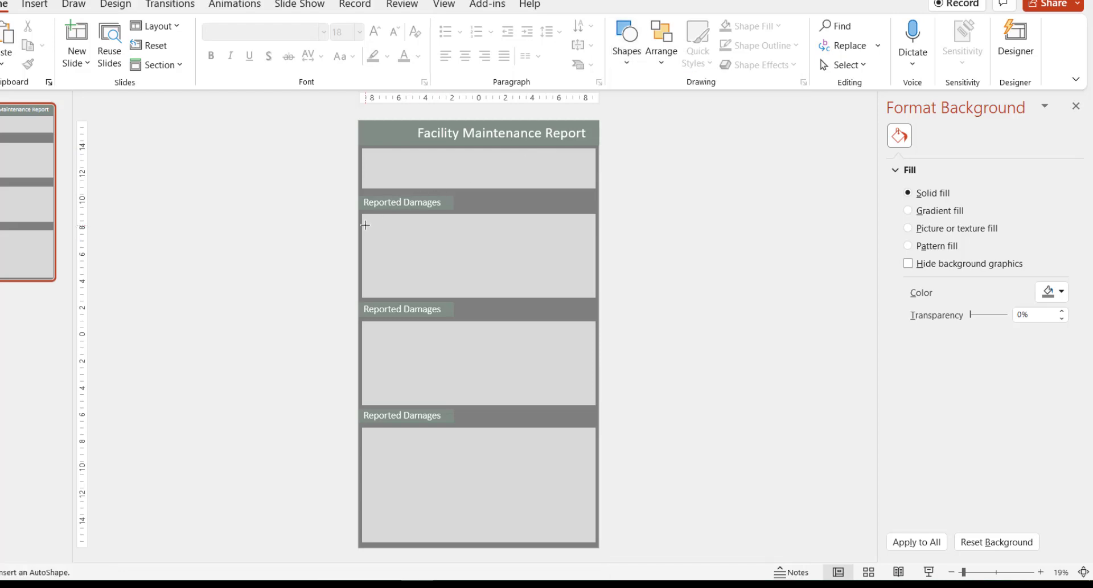
pyautogui.moveTo(367, 219); pyautogui.dragTo(451, 261)
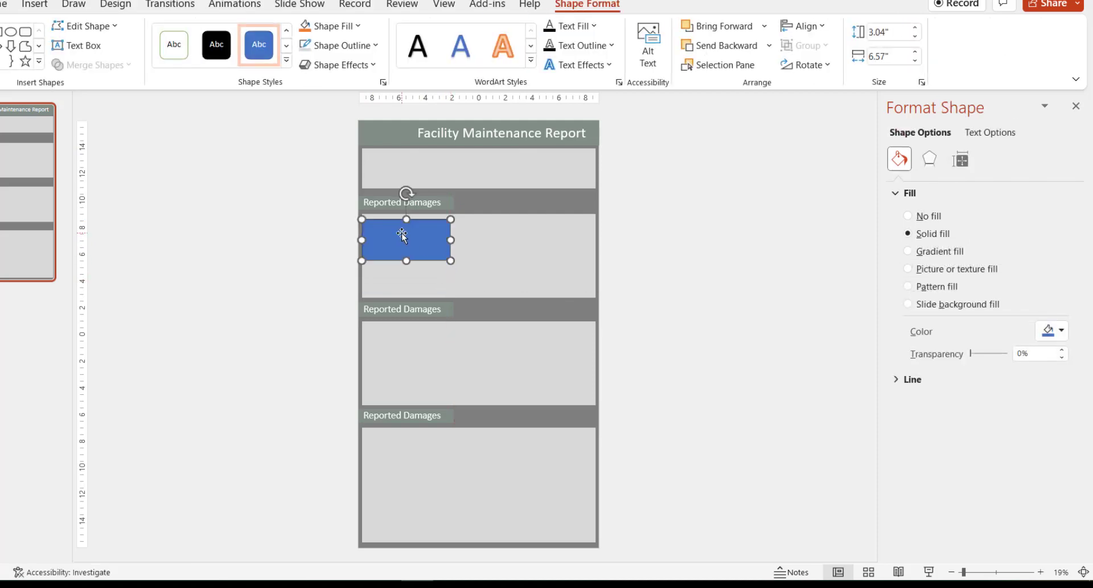
pyautogui.moveTo(402, 233); pyautogui.dragTo(406, 240)
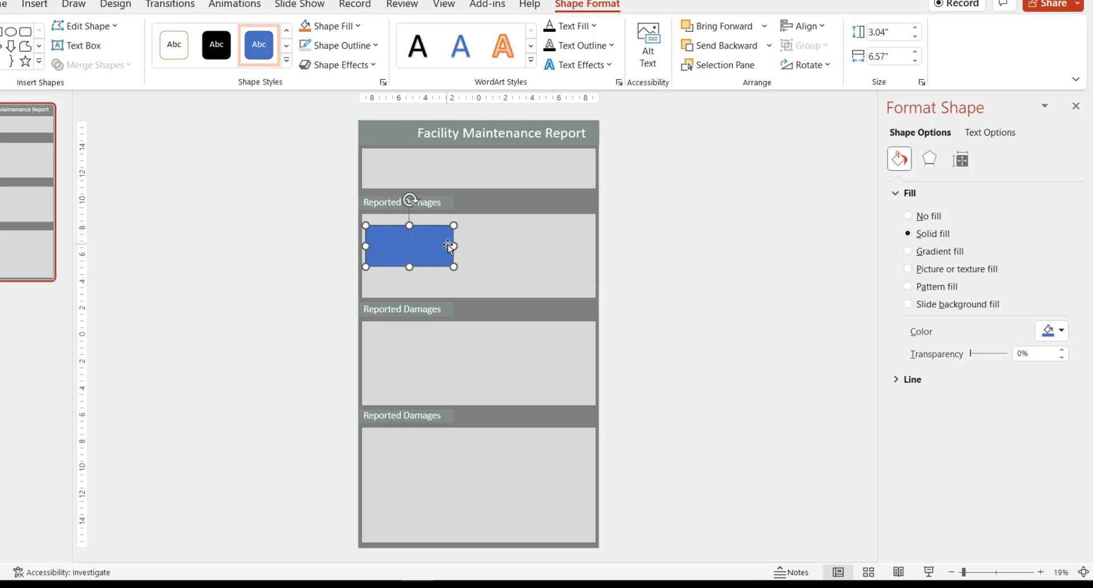
# Shrink the first tile to about 5.65" by 2.18" and add a second tile beside it, about 10.85" wide and 5" high.
pyautogui.moveTo(454, 246); pyautogui.dragTo(592, 240)
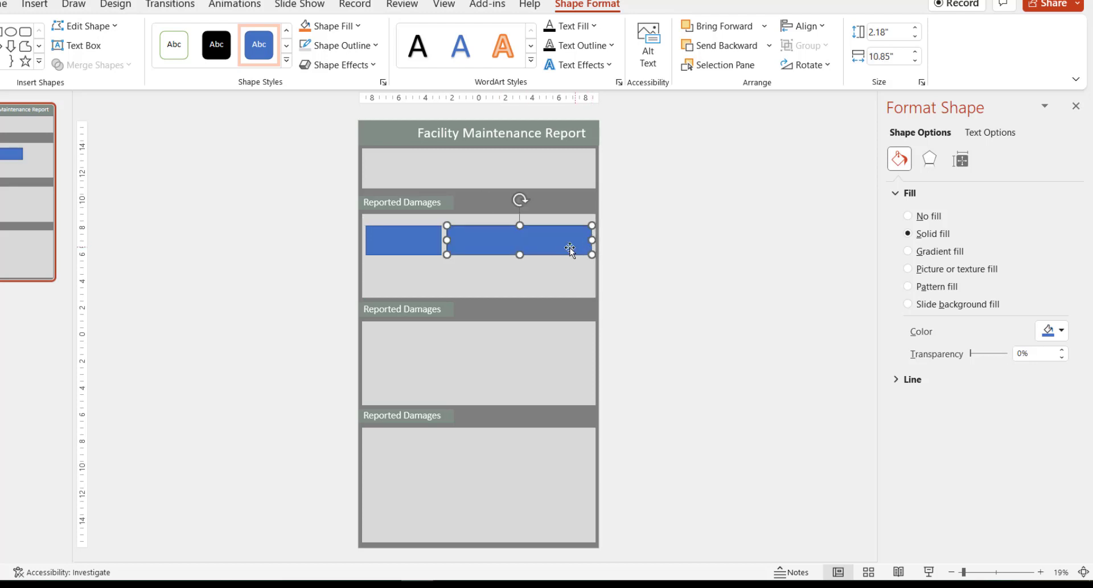
pyautogui.moveTo(520, 255); pyautogui.dragTo(522, 292)
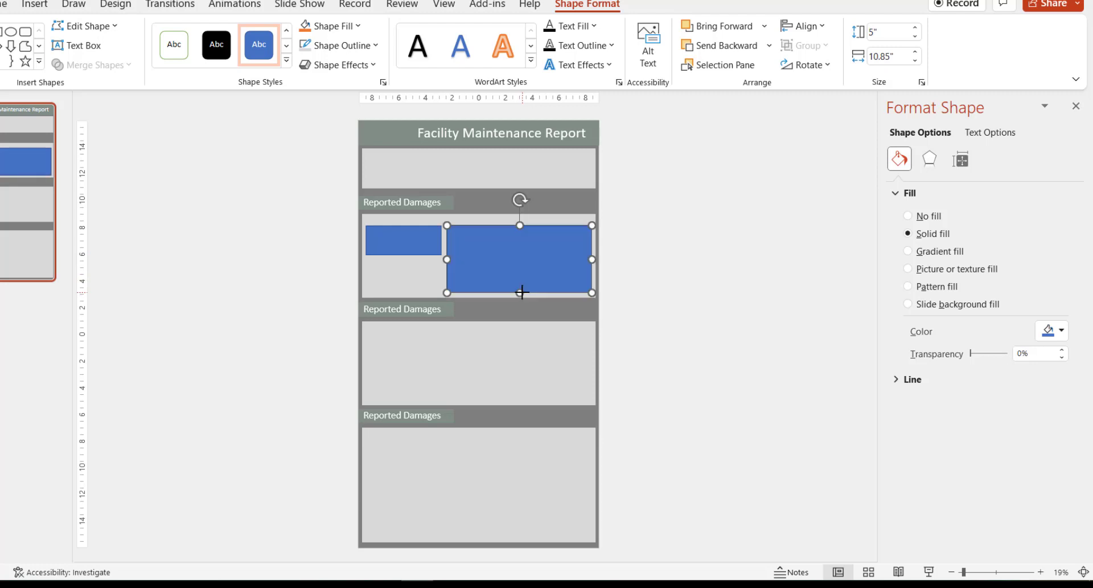
# Give both blue tiles in the first labelled card a white fill and a white outline.
pyautogui.click(352, 28)
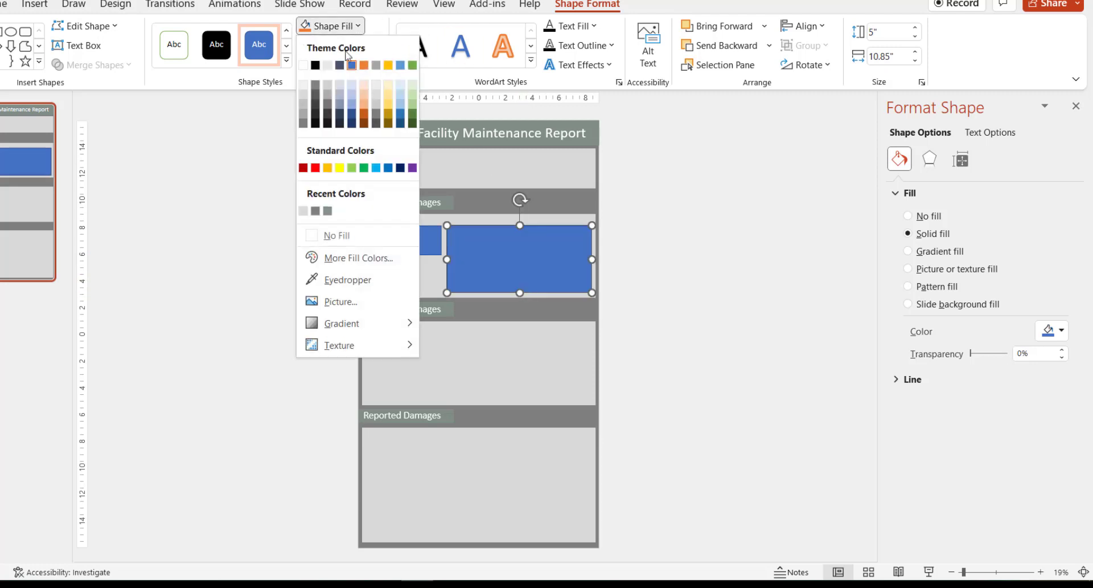
pyautogui.click(303, 65)
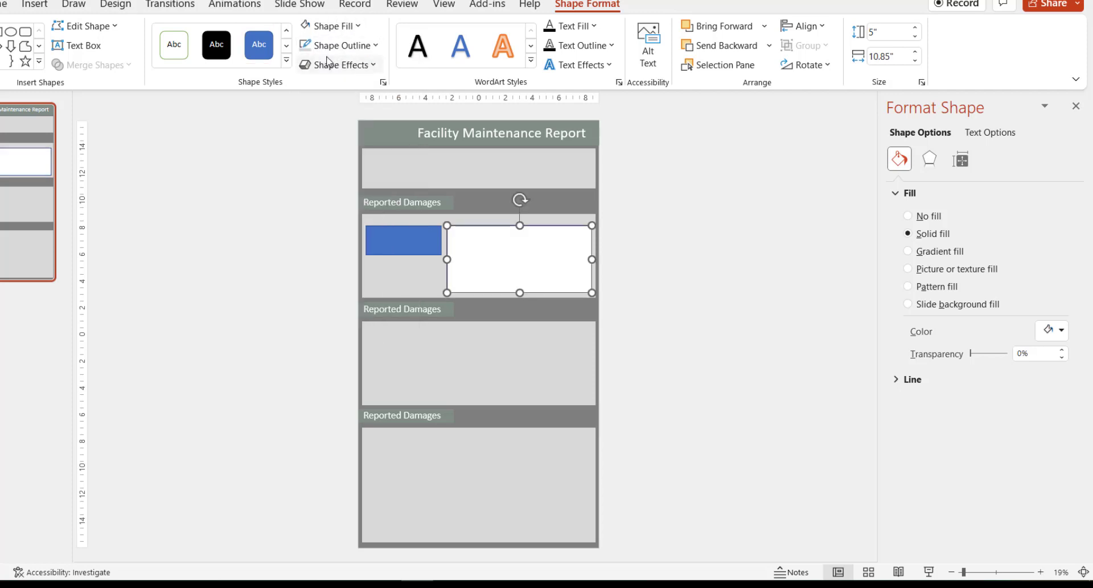
pyautogui.click(337, 53)
pyautogui.click(303, 86)
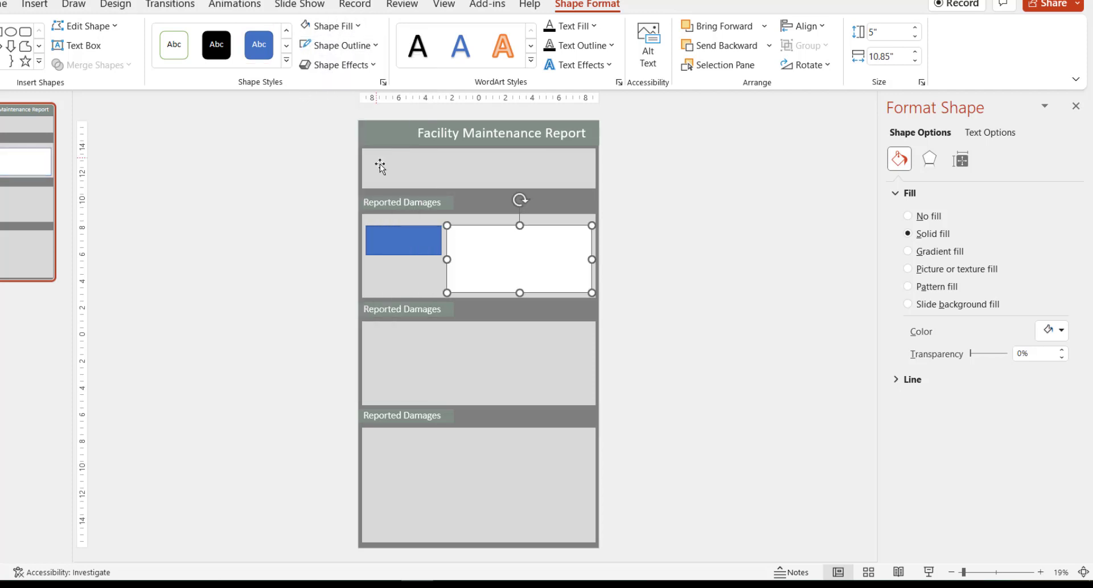
pyautogui.click(400, 242)
pyautogui.click(308, 26)
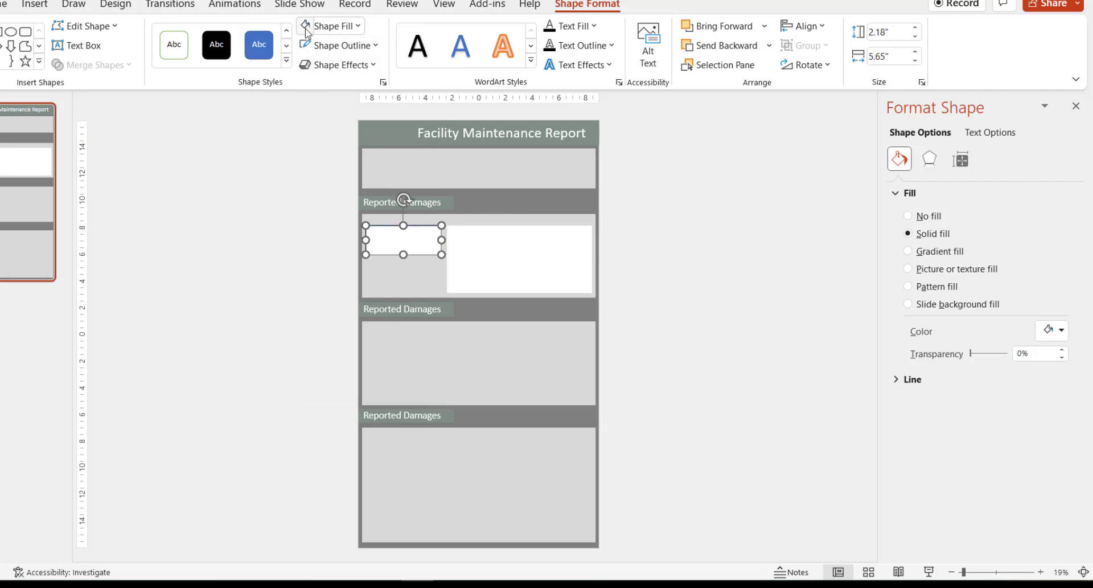
pyautogui.click(328, 262)
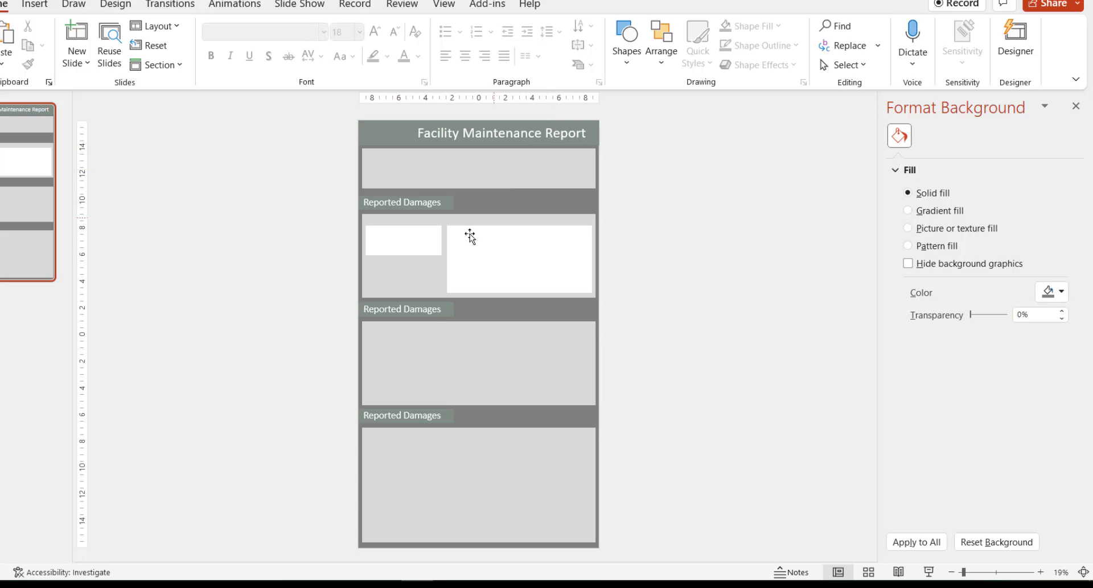
# Place a copy of the small white tile directly beneath it, ending level with the large tile's lower edge.
pyautogui.click(408, 252)
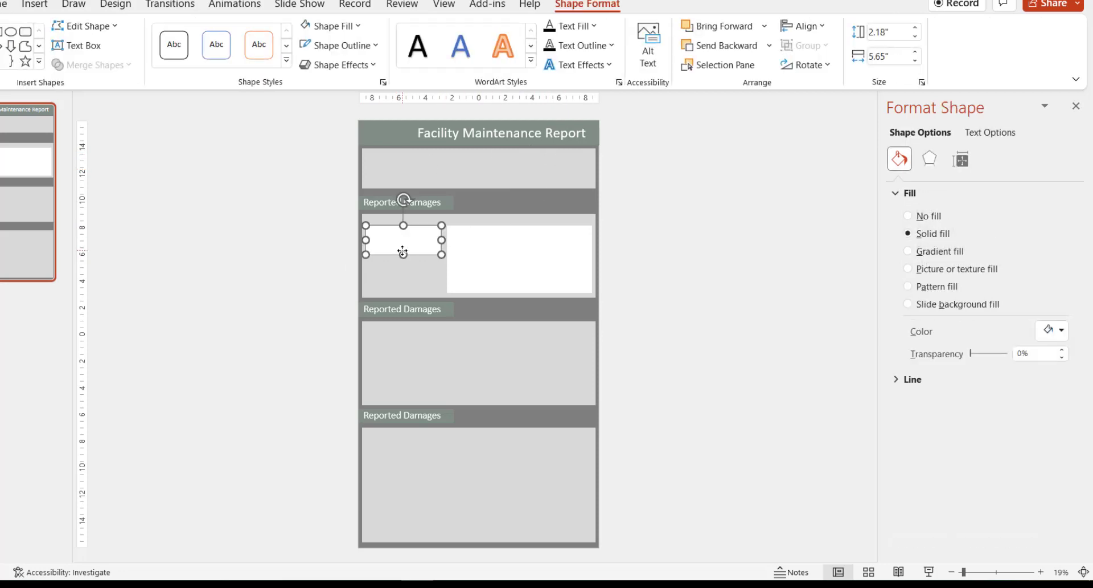
pyautogui.moveTo(403, 251); pyautogui.dragTo(398, 278)
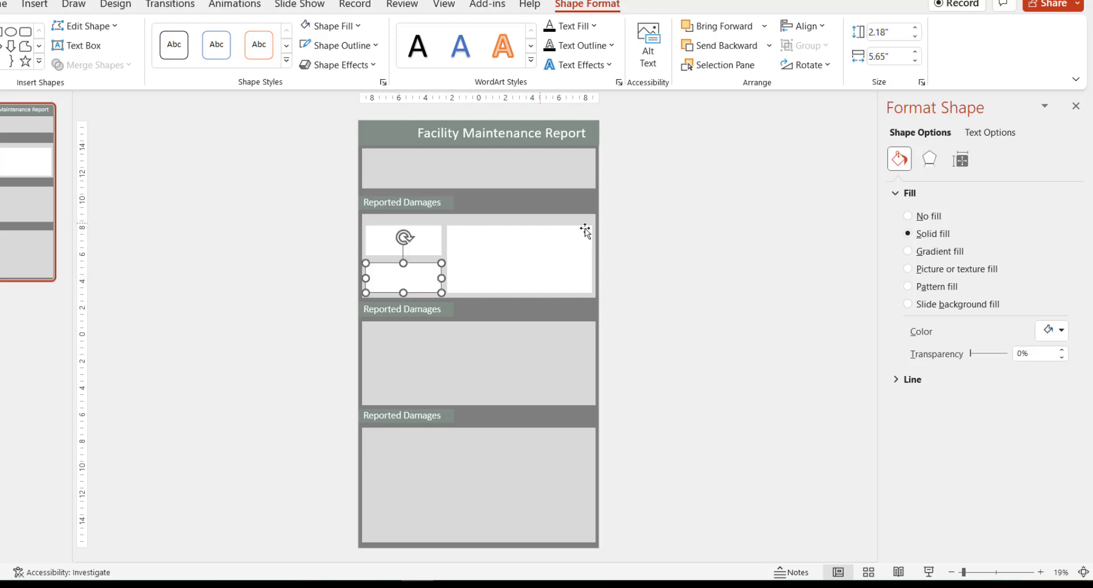
pyautogui.click(664, 252)
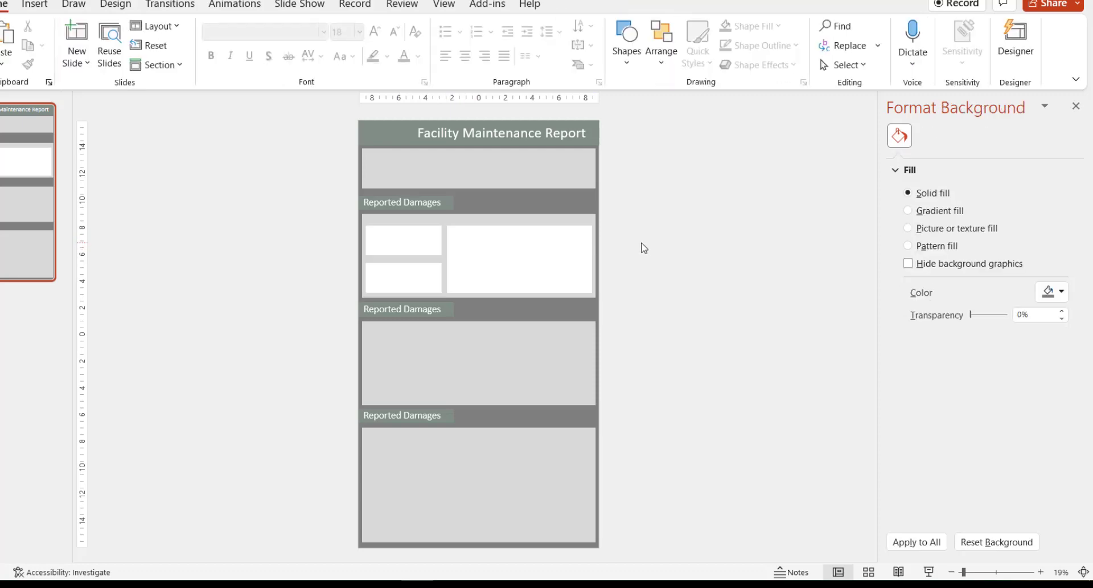
# Add a text box reading "Total Damages Reported" above the small upper tile and enlarge its text to 40 pt.
pyautogui.click(627, 42)
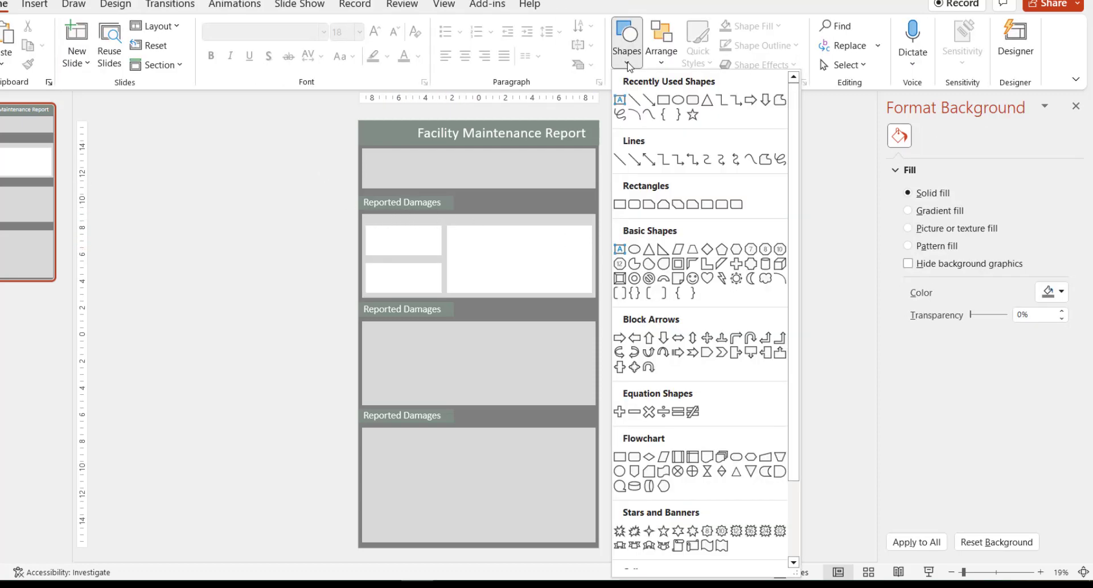
pyautogui.click(621, 100)
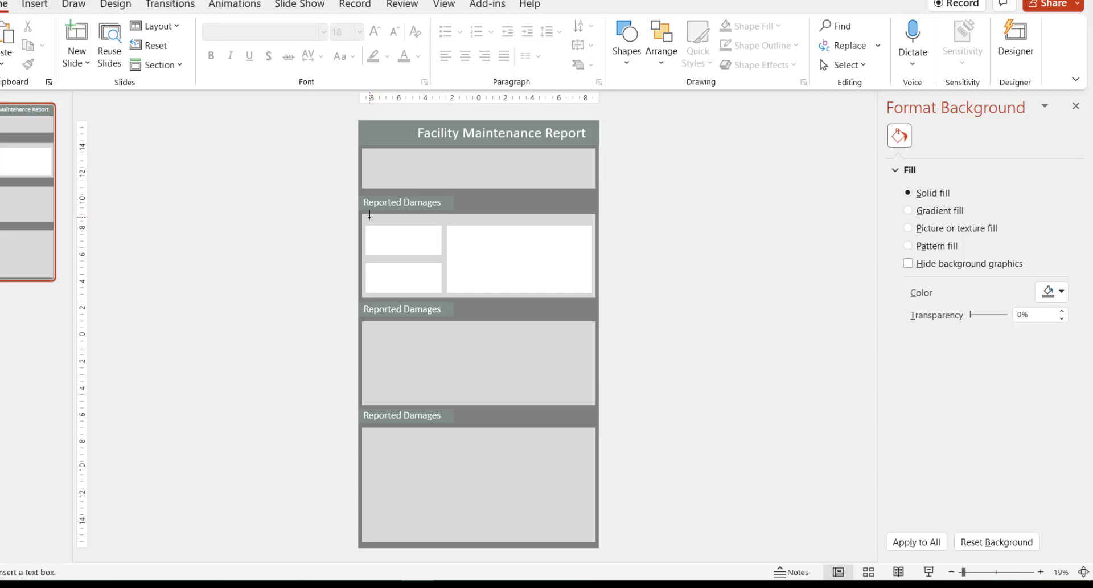
pyautogui.moveTo(365, 214); pyautogui.dragTo(448, 226)
pyautogui.scroll(1, 448, 226)
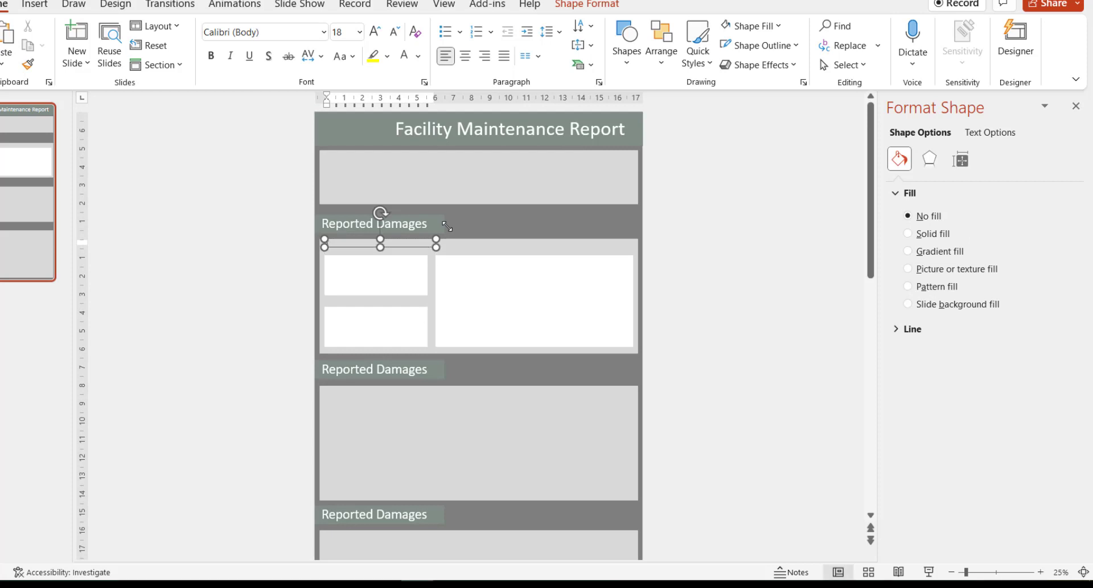
pyautogui.write('Total Damages Reported')
pyautogui.hotkey('ctrl', 'a')
pyautogui.hotkey('ctrl', 'shift', '.')
pyautogui.hotkey('ctrl', 'shift', '.')
pyautogui.hotkey('ctrl', 'shift', '.')
pyautogui.hotkey('ctrl', 'shift', '.')
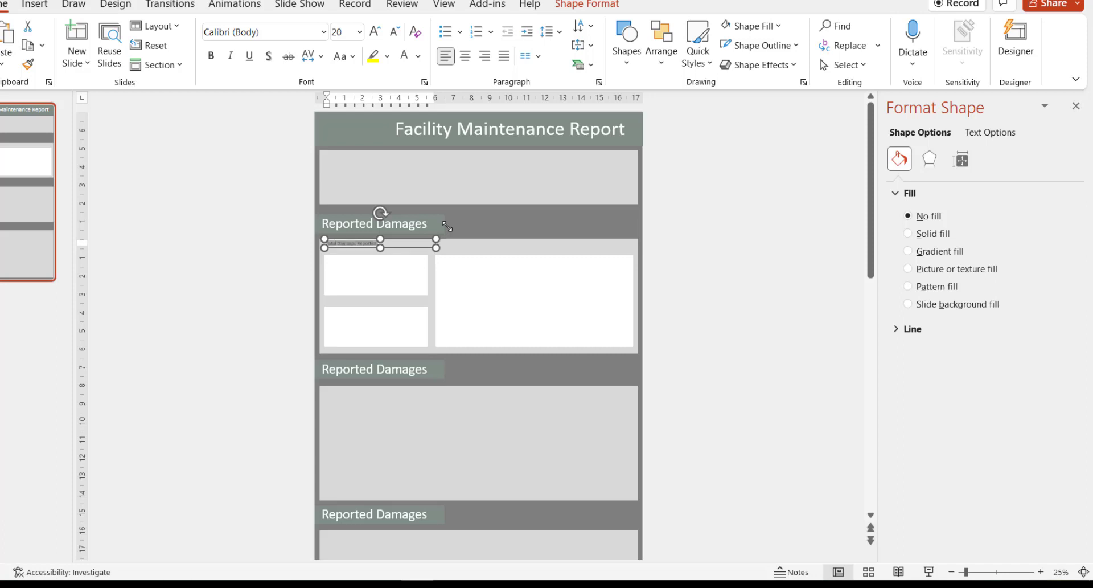
pyautogui.hotkey('ctrl', 'shift', '.')
pyautogui.hotkey('ctrl', 'shift', '.')
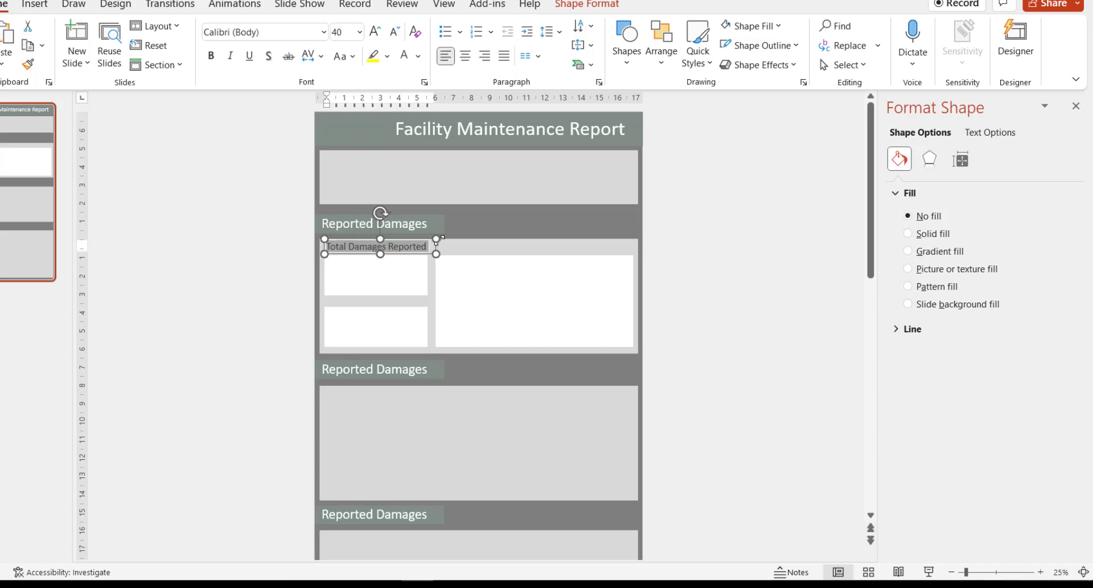
pyautogui.click(275, 286)
# Nudge the "Total Damages Reported" text box slightly down and to the left so it lines up with the tile below.
pyautogui.click(391, 246)
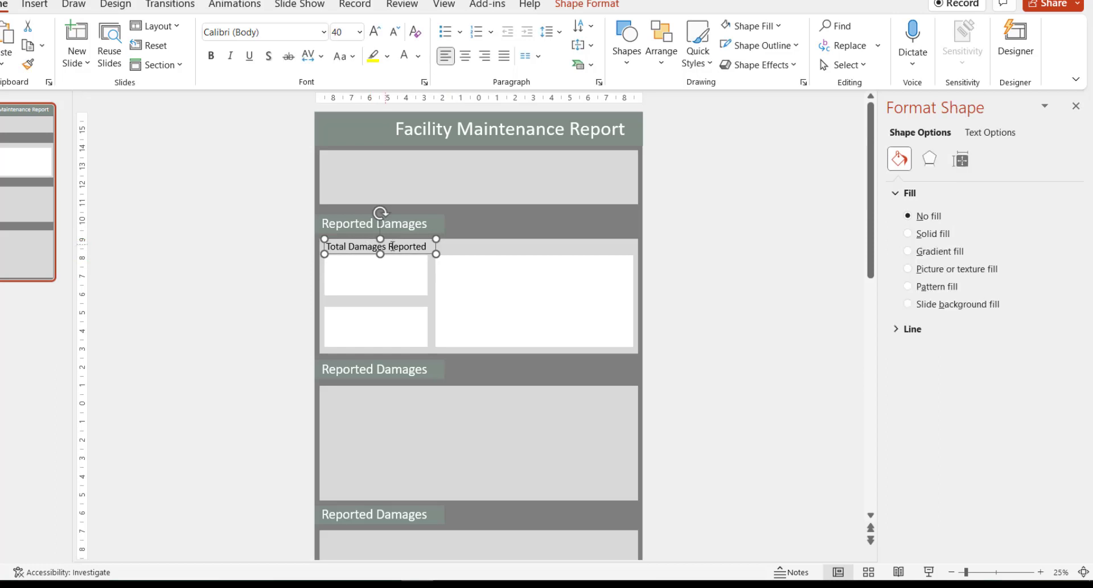
pyautogui.hotkey('ctrl', 'Down')
pyautogui.hotkey('ctrl', 'Down')
pyautogui.hotkey('ctrl', 'Down')
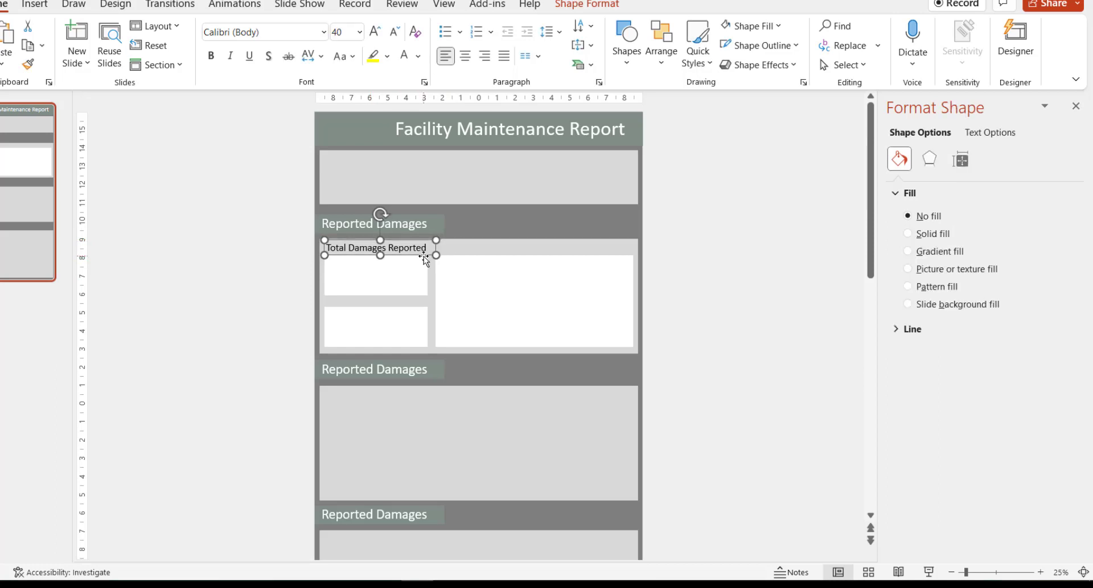
pyautogui.hotkey('ctrl', 'Left')
pyautogui.hotkey('ctrl', 'Left')
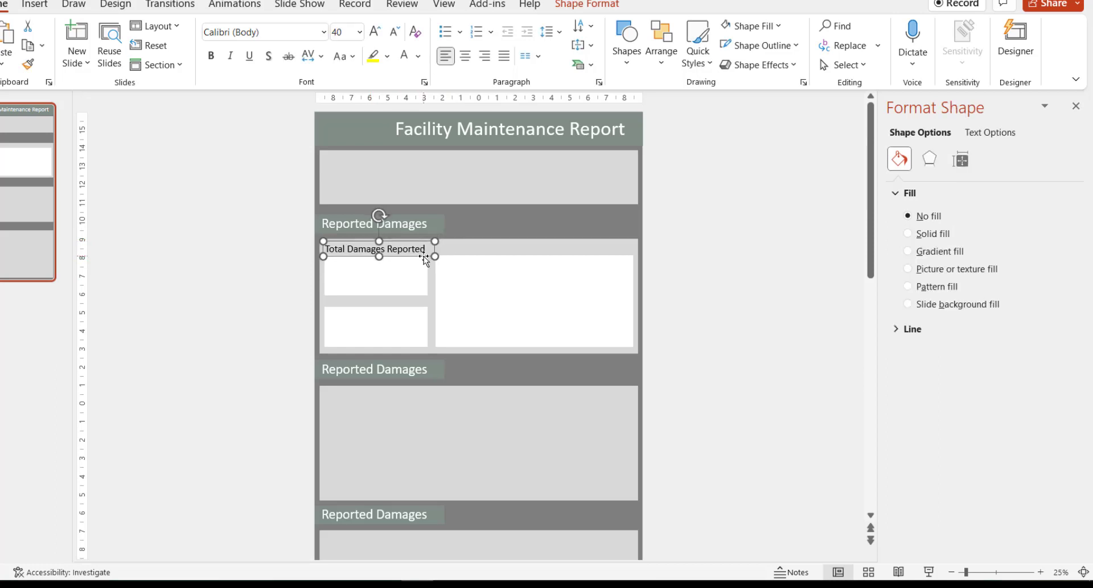
pyautogui.click(245, 328)
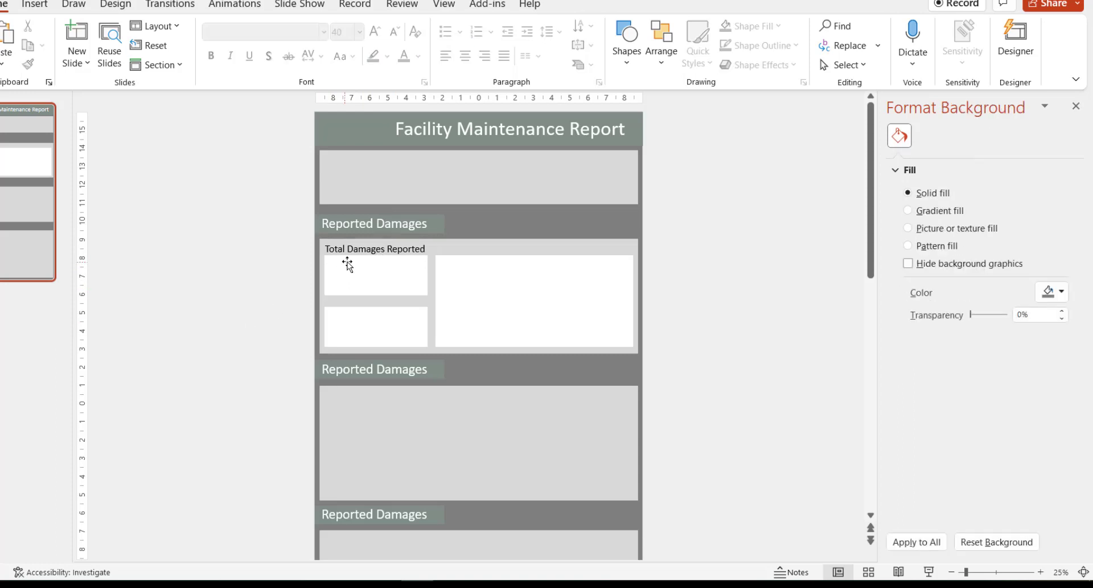
# Place a copy of the "Total Damages Reported" caption above the large white tile and change its text to "Damages by Types".
pyautogui.click(420, 249)
pyautogui.click(432, 245)
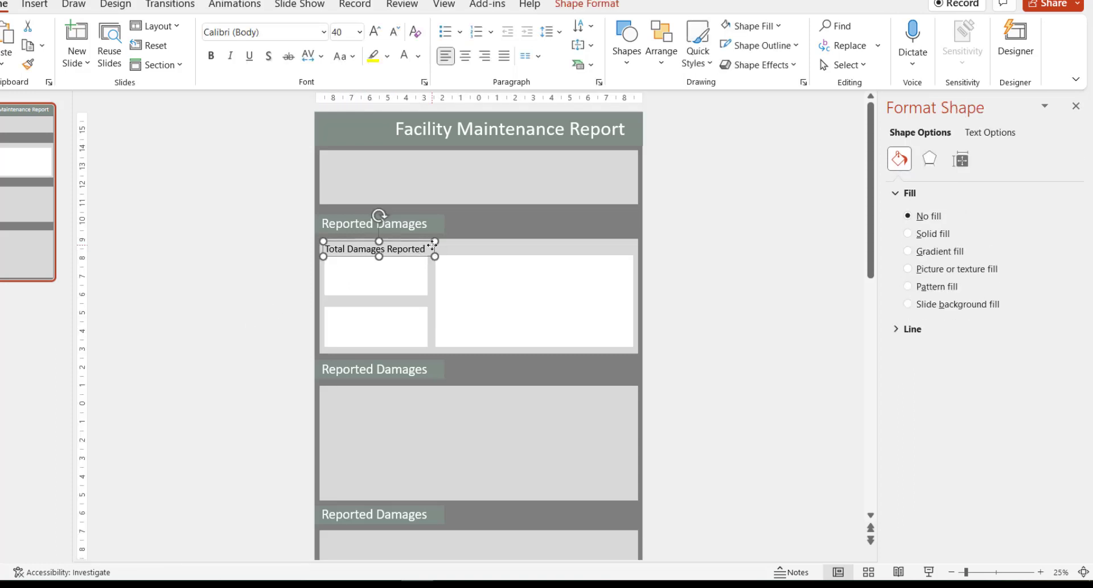
pyautogui.moveTo(431, 257); pyautogui.dragTo(541, 251)
pyautogui.click(525, 248)
pyautogui.tripleClick(522, 249)
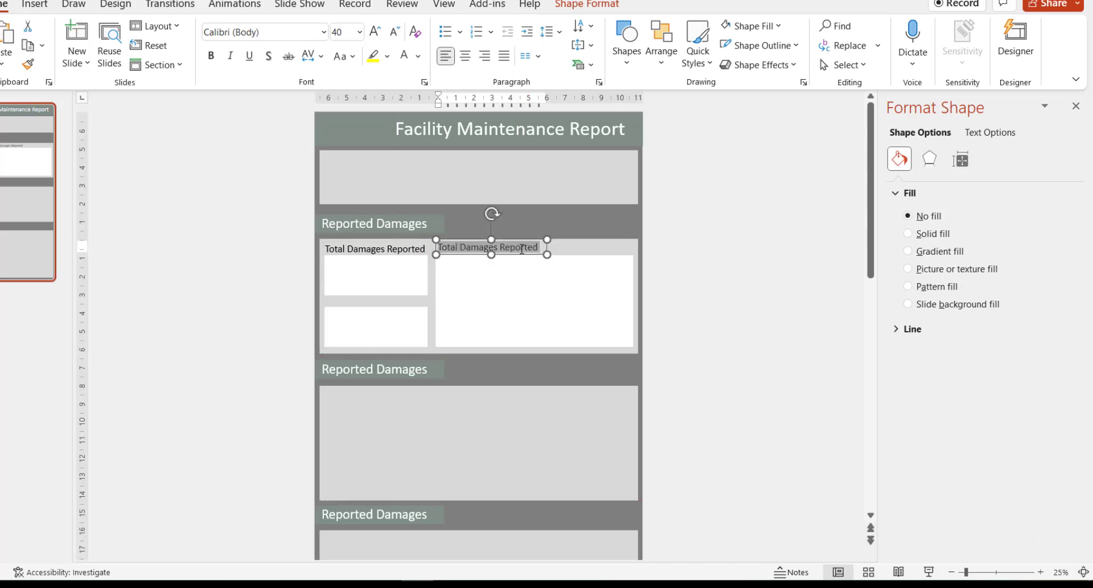
pyautogui.write('Dama')
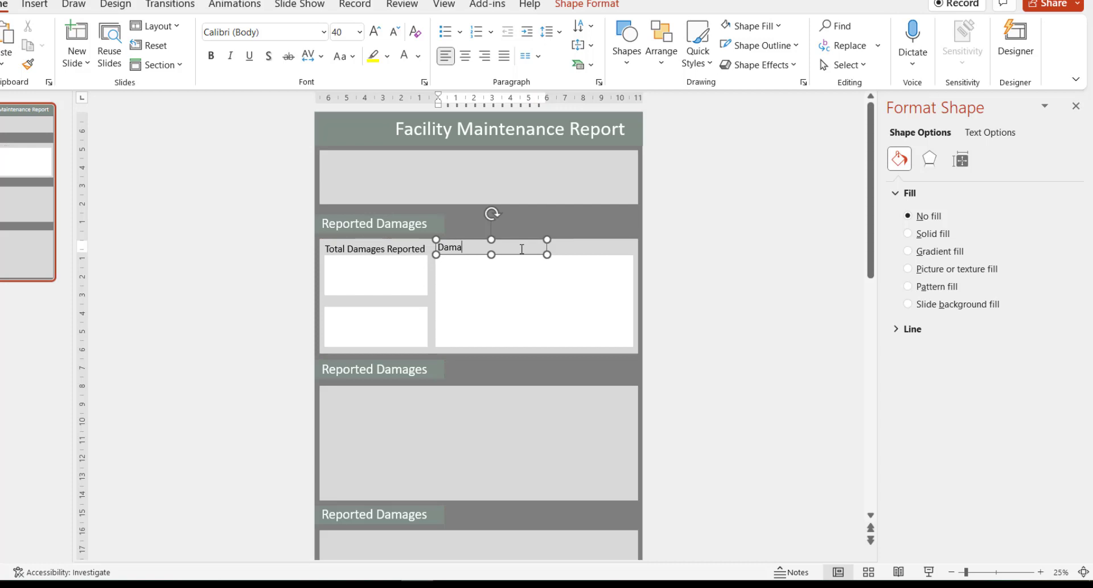
pyautogui.write('ges by Types')
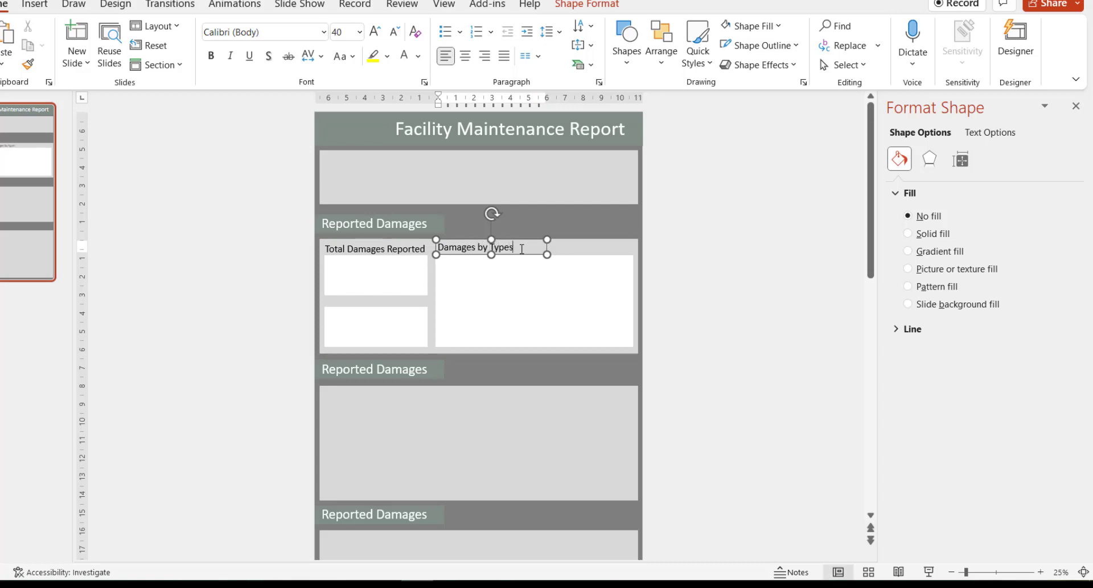
pyautogui.click(716, 283)
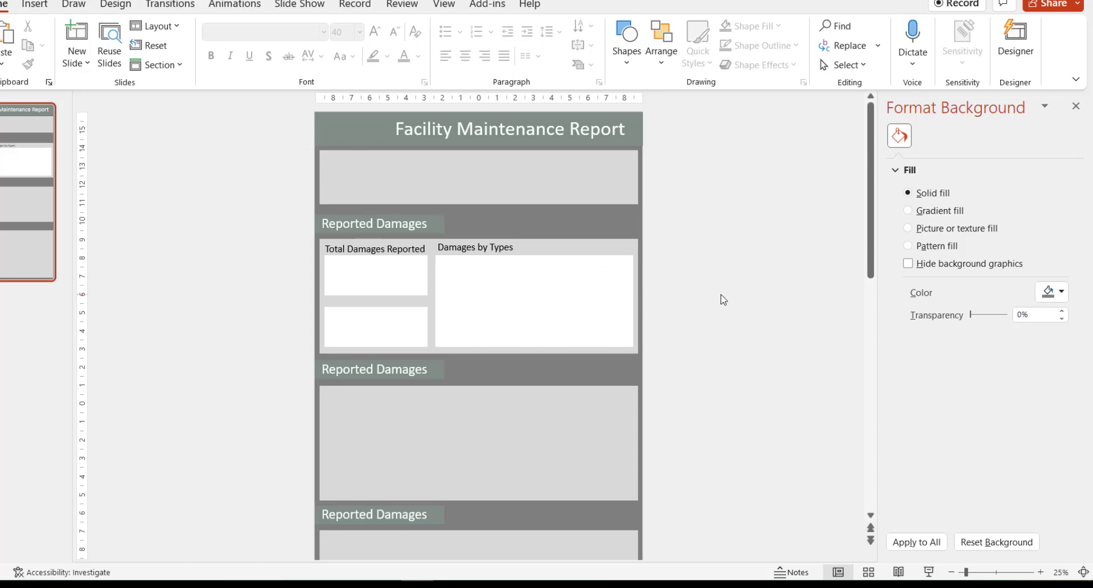
# Select the second "Reported Damages" section label, above the middle card.
pyautogui.scroll(-1, 724, 300)
pyautogui.scroll(-1, 724, 299)
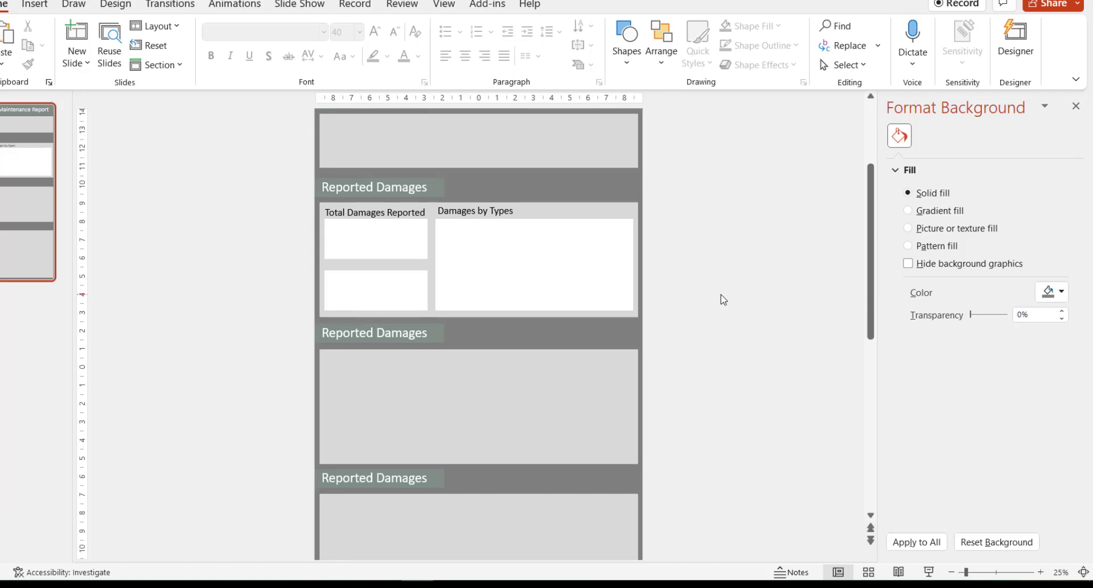
pyautogui.click(443, 336)
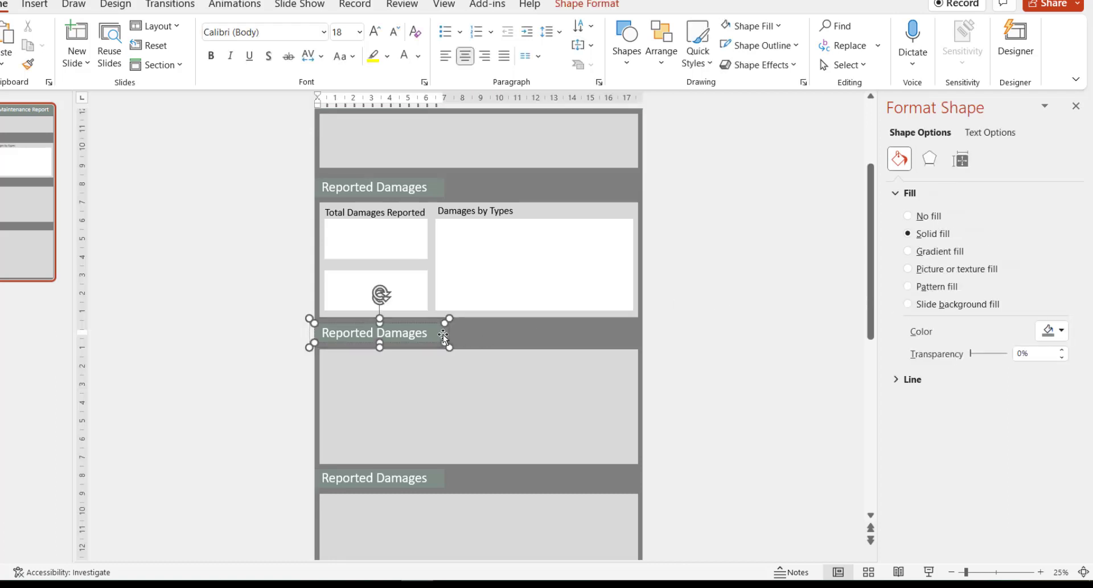
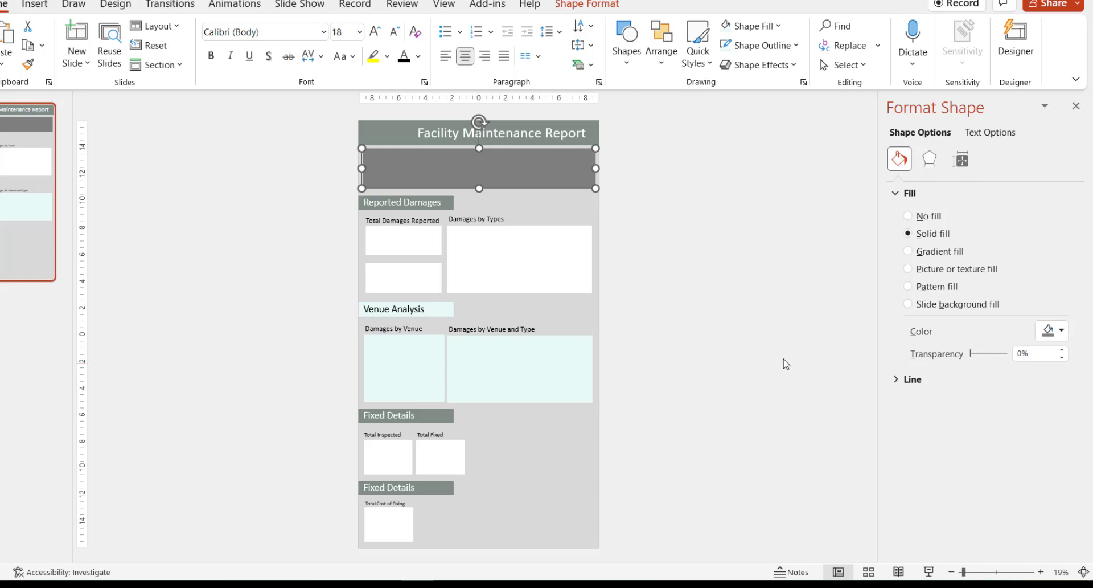
# Fill the card behind the "Reported Damages" tiles with white.
pyautogui.click(581, 213)
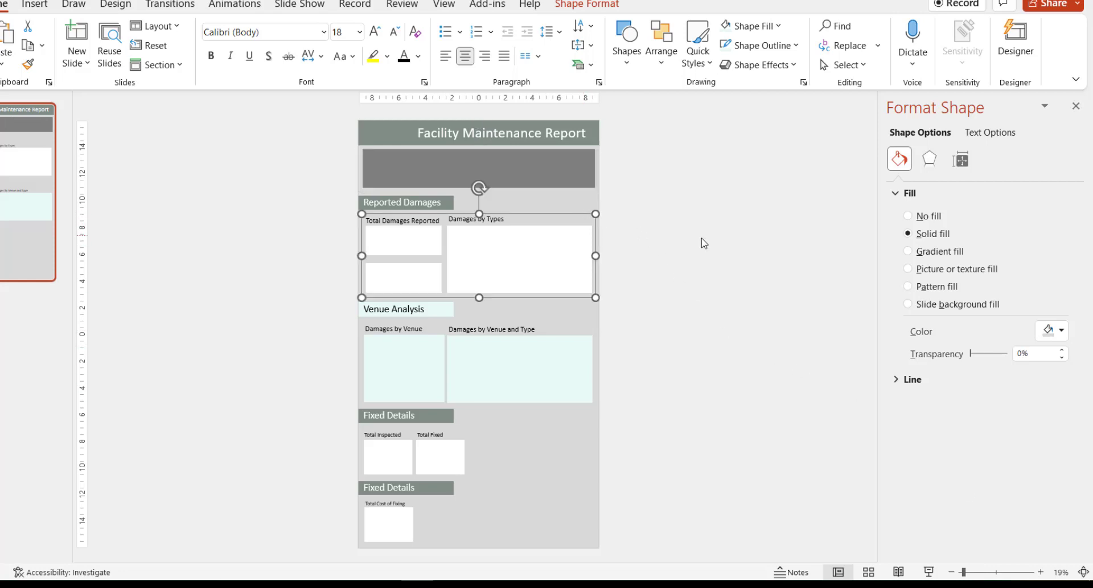
pyautogui.click(1052, 330)
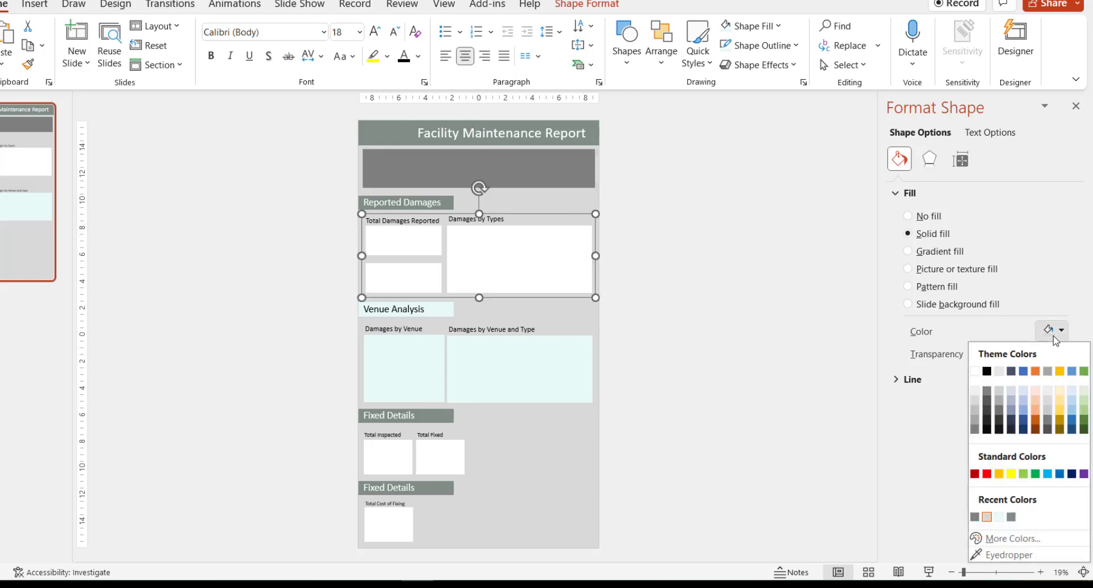
pyautogui.click(975, 371)
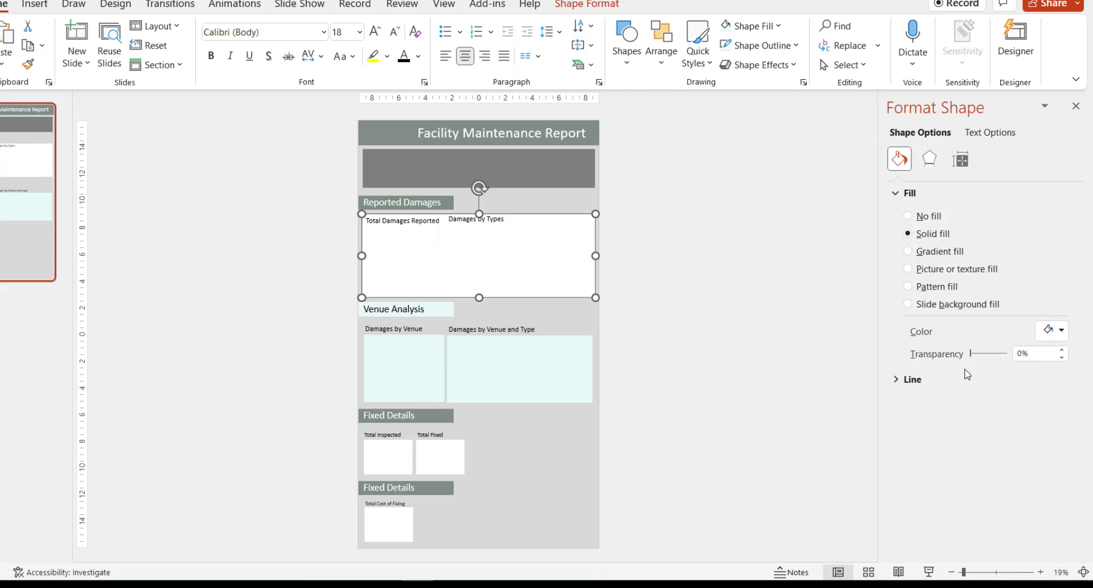
# Fill the tiles under "Total Damages Reported" and "Damages by Types" with the recently used light grey.
pyautogui.click(425, 252)
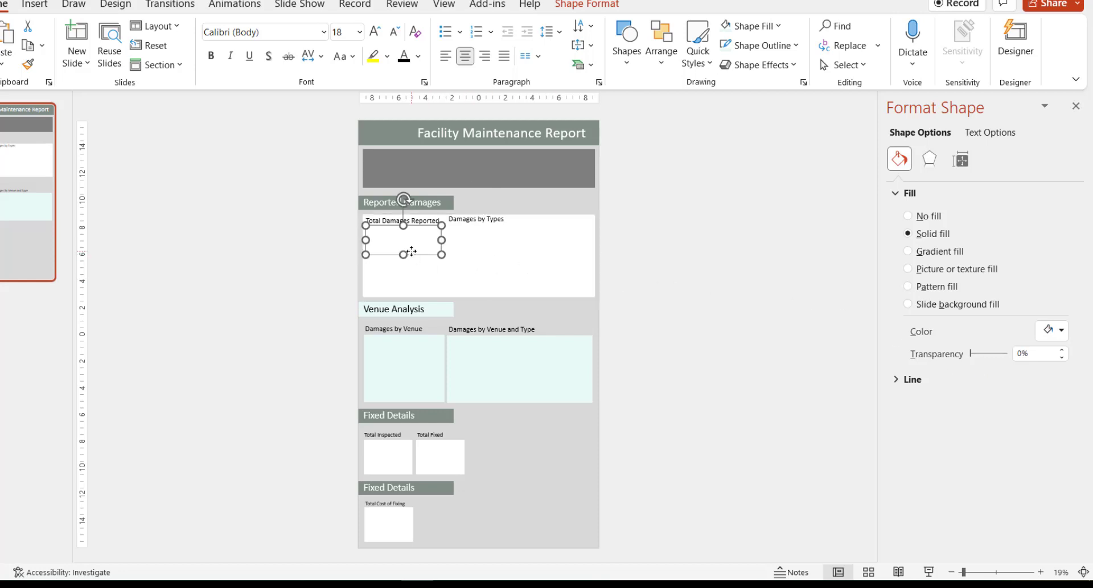
pyautogui.click(1047, 335)
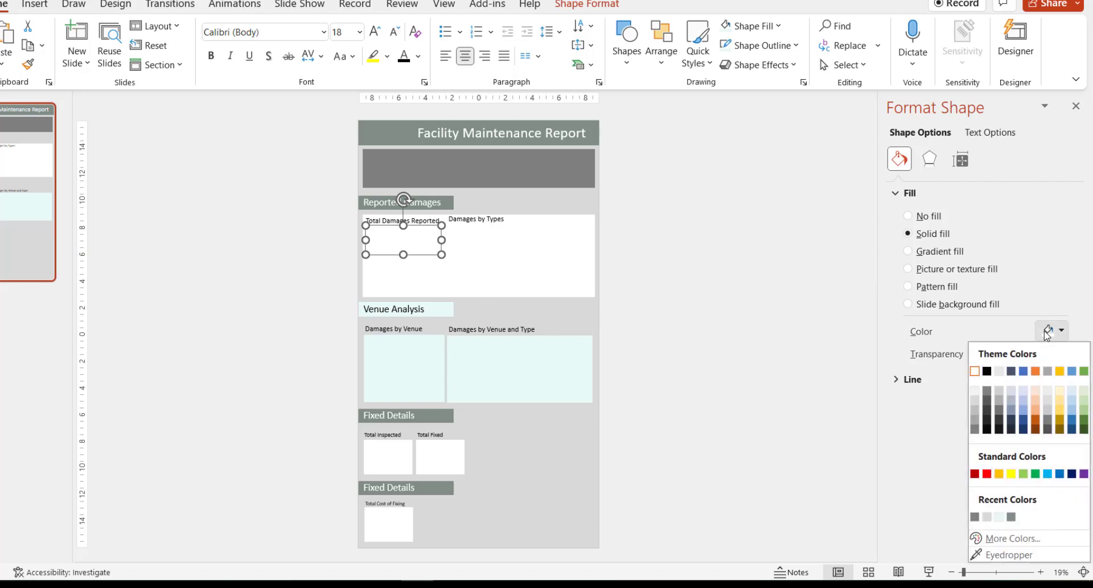
pyautogui.click(987, 517)
pyautogui.click(505, 241)
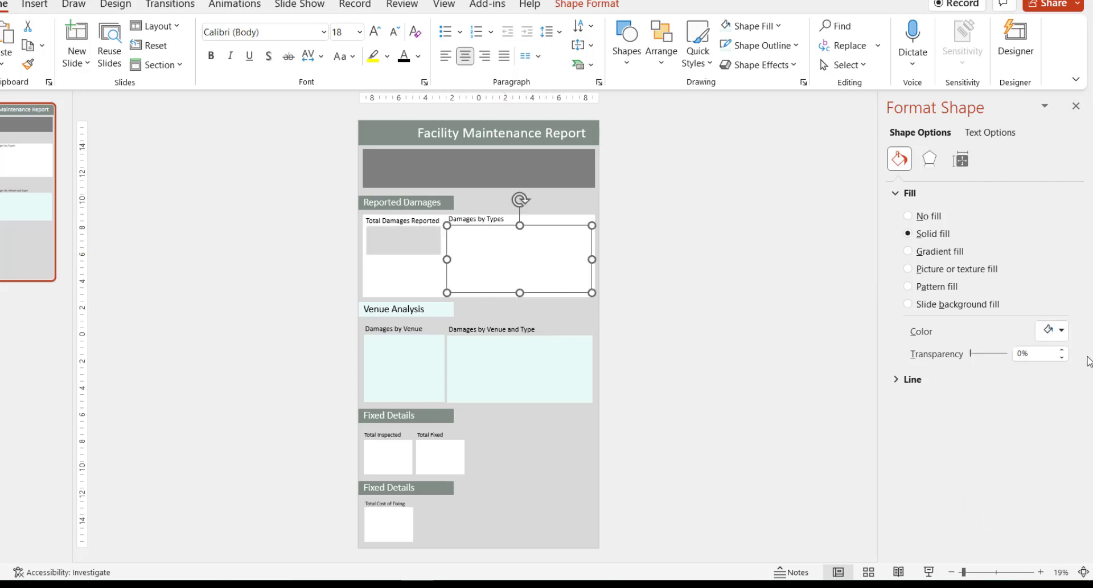
pyautogui.click(1053, 330)
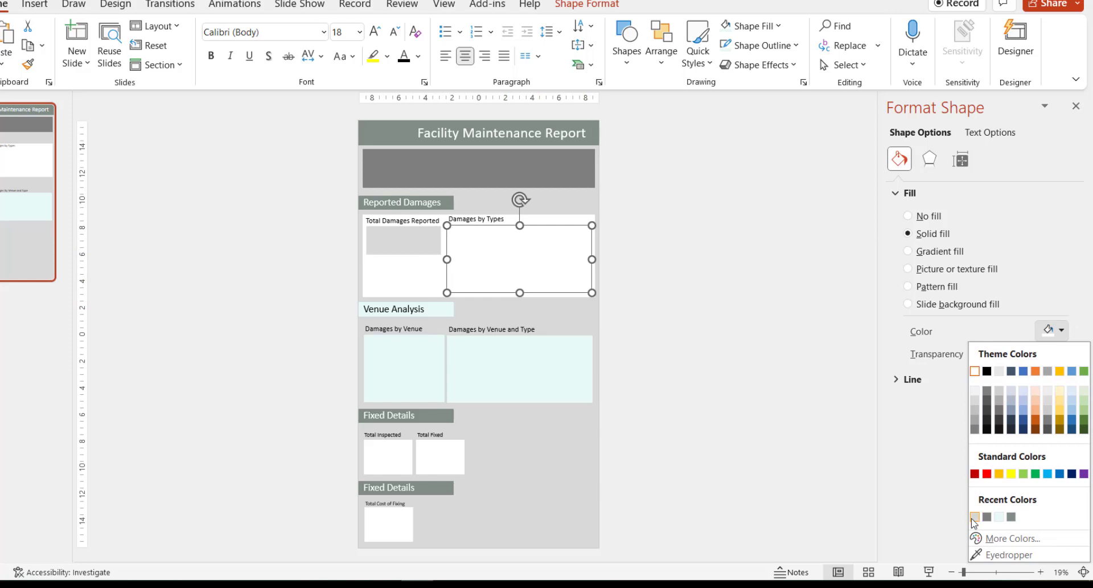
pyautogui.click(974, 516)
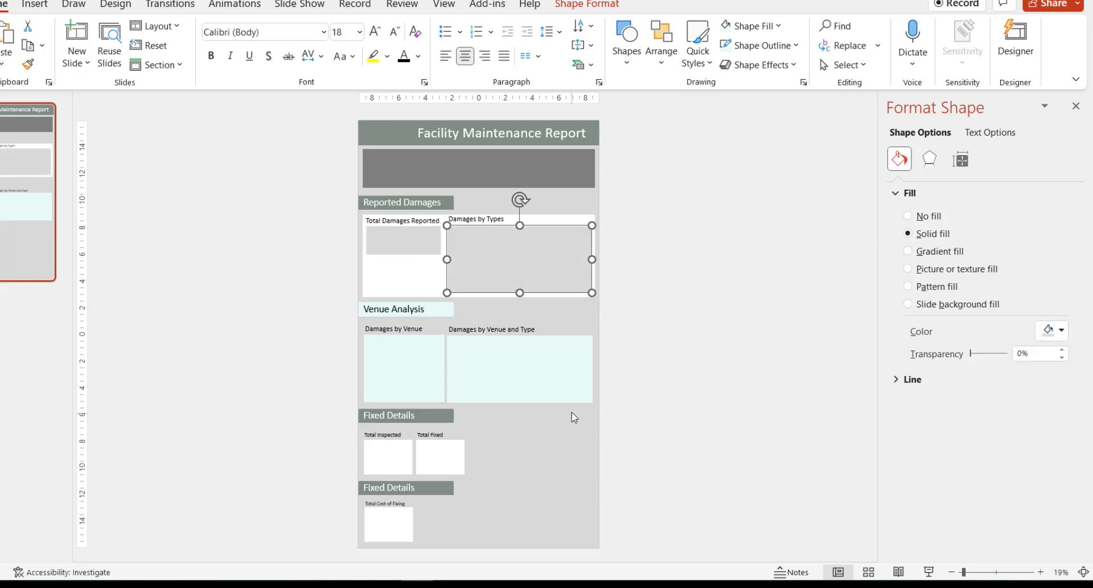
# Fill the cards behind the "Venue Analysis" tiles and both "Fixed Details" sections with white.
pyautogui.click(569, 323)
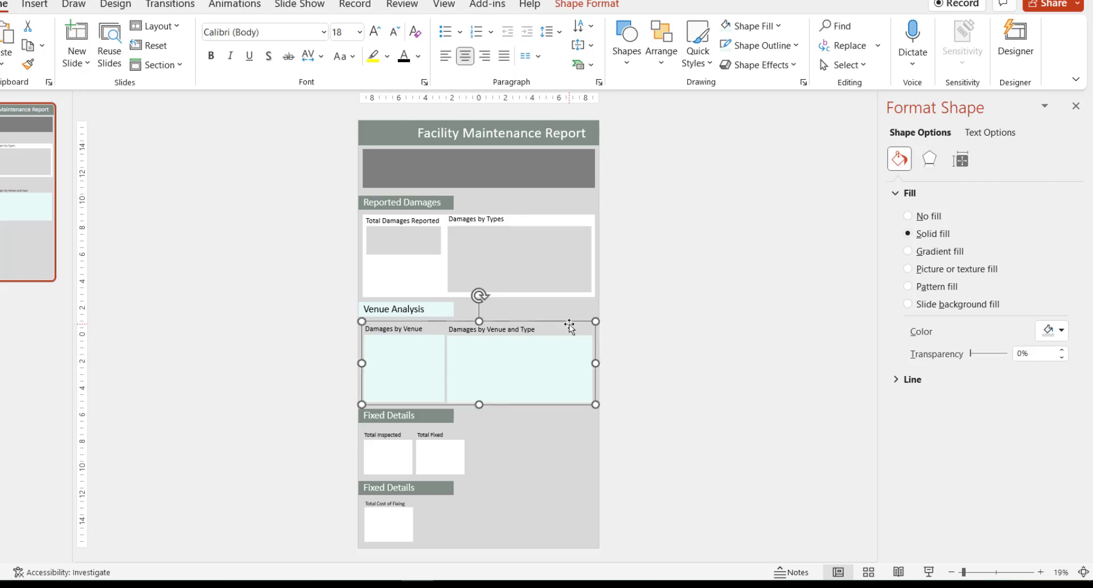
pyautogui.click(1058, 330)
pyautogui.click(975, 372)
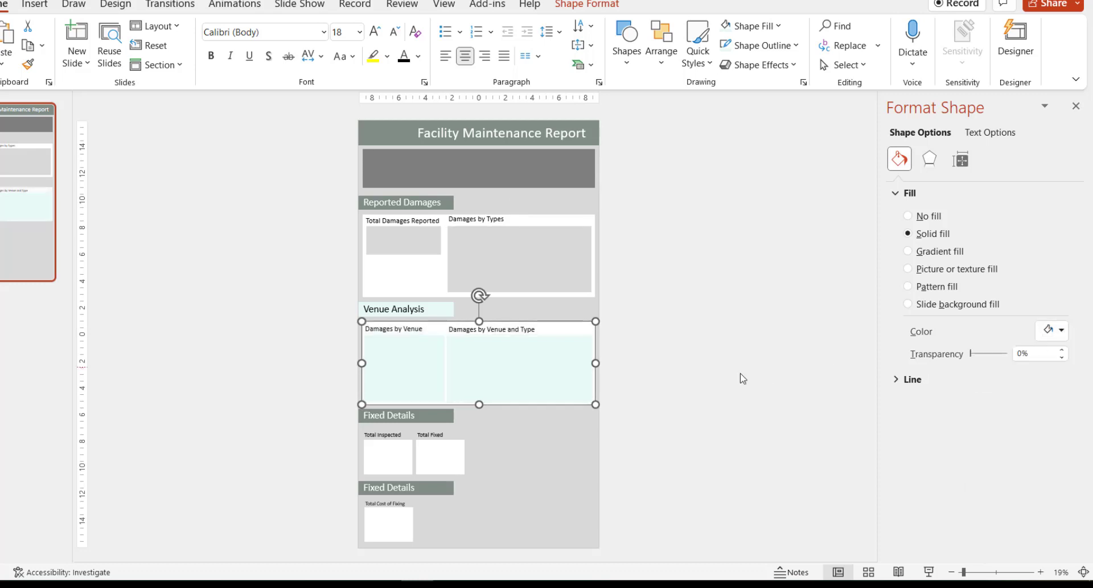
pyautogui.click(547, 437)
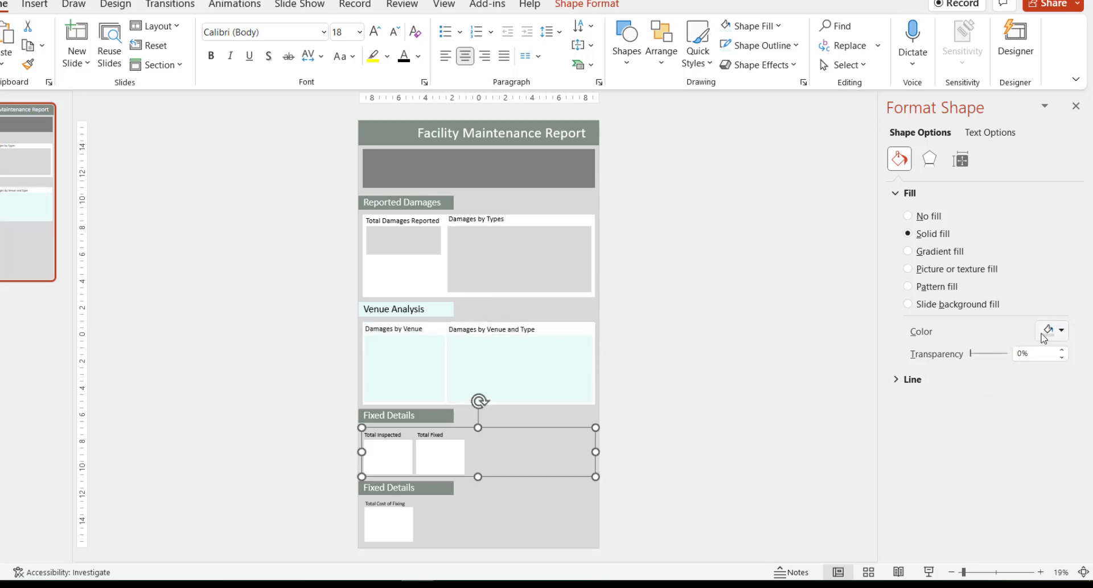
pyautogui.click(1058, 331)
pyautogui.click(978, 374)
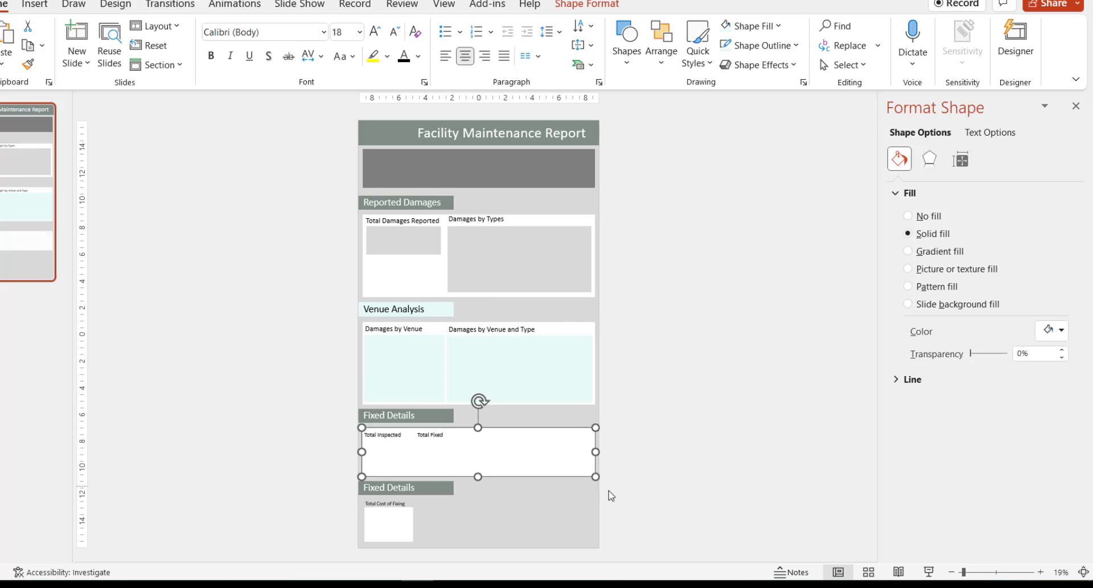
pyautogui.click(570, 506)
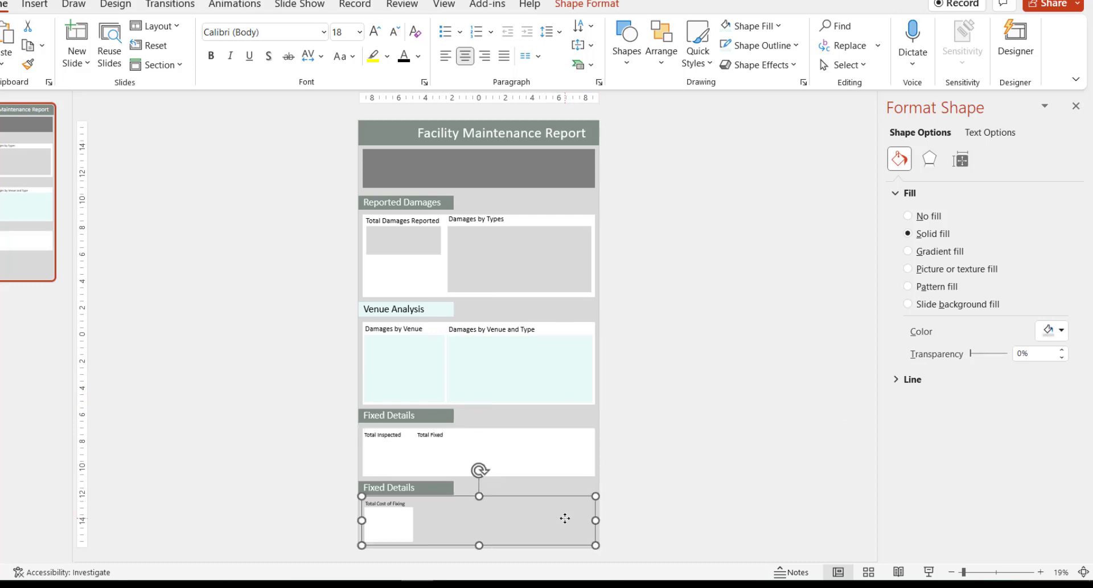
pyautogui.click(1055, 331)
pyautogui.click(976, 371)
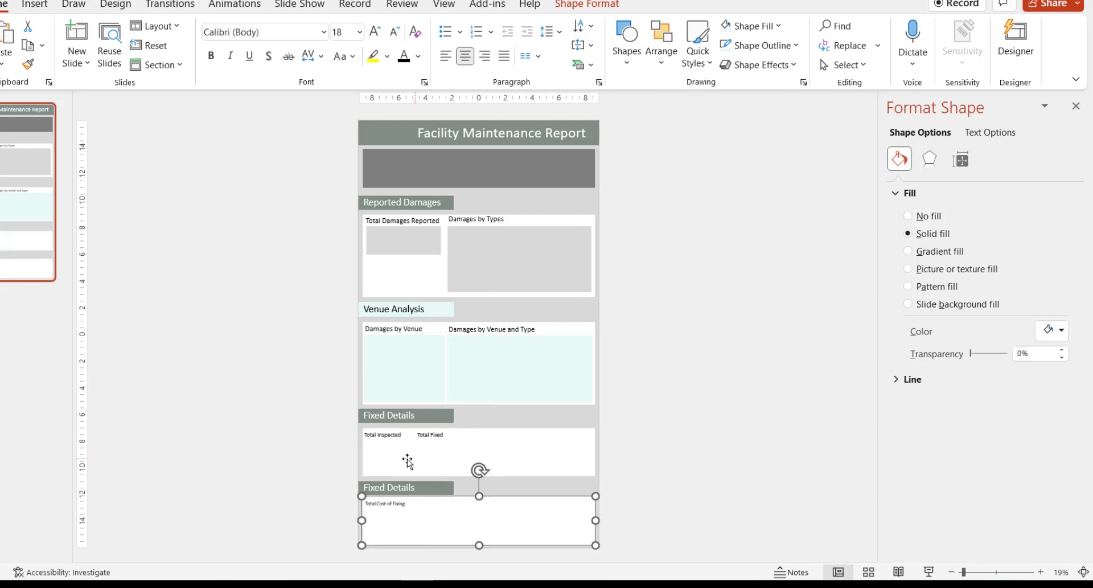
# Fill the tiles under "Total Inspected" and "Total Fixed" with the same light blue theme colour.
pyautogui.click(387, 455)
pyautogui.click(1061, 334)
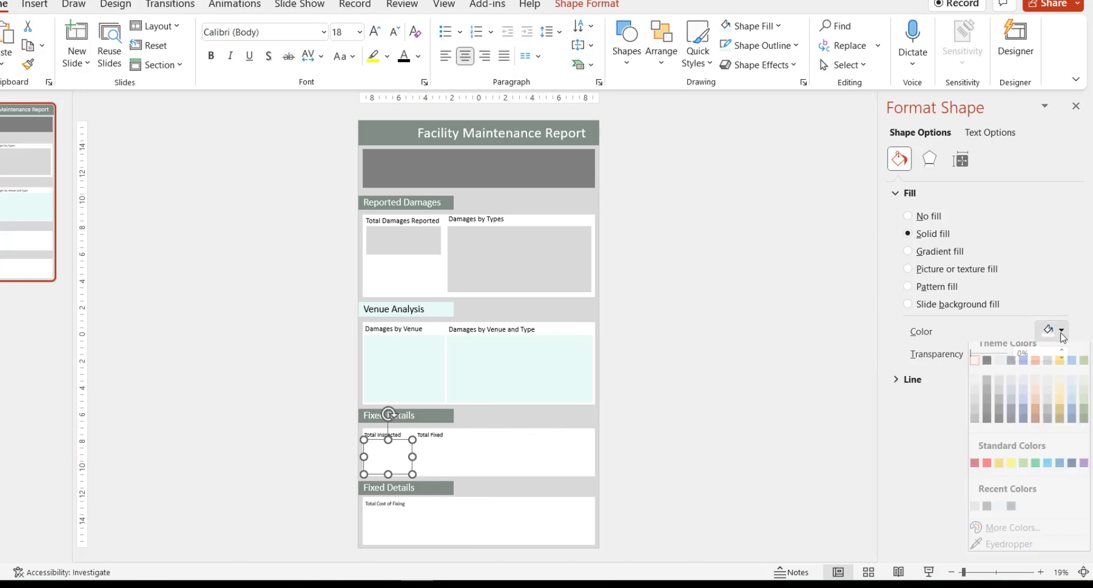
pyautogui.click(1024, 410)
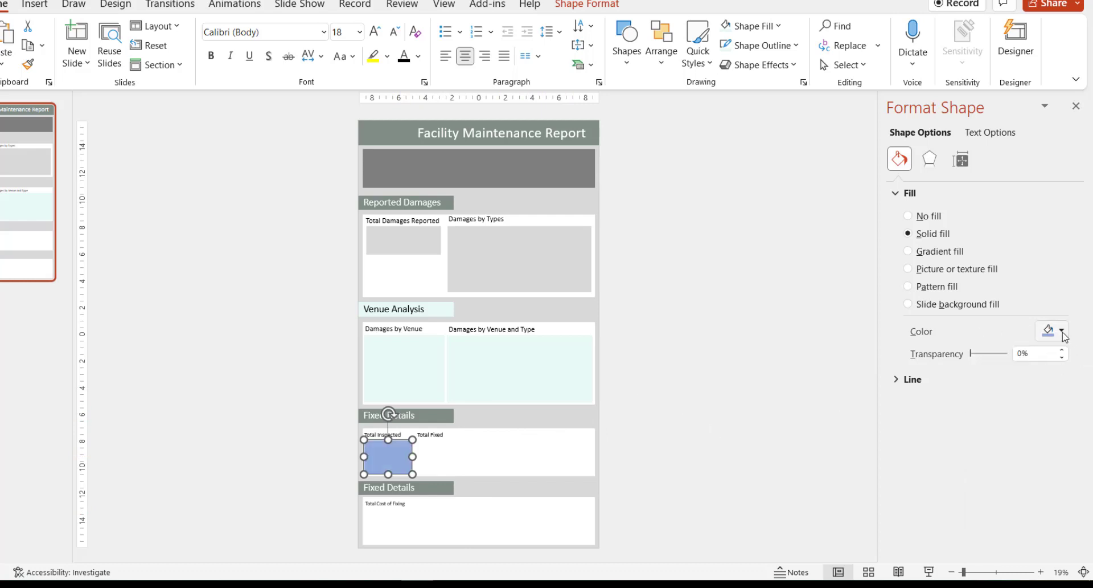
pyautogui.click(1062, 333)
pyautogui.click(1024, 407)
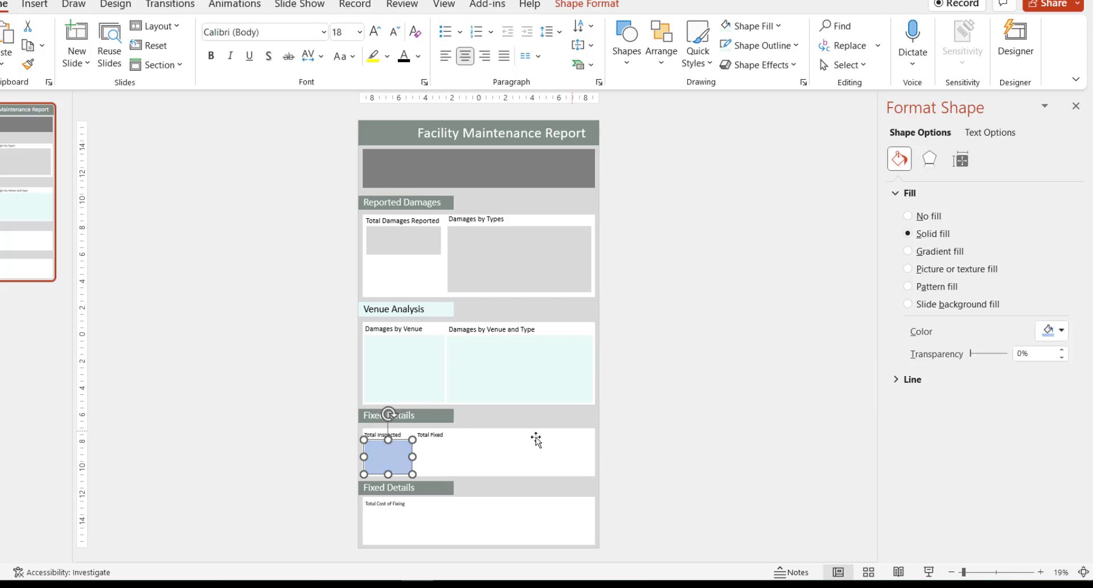
pyautogui.click(481, 452)
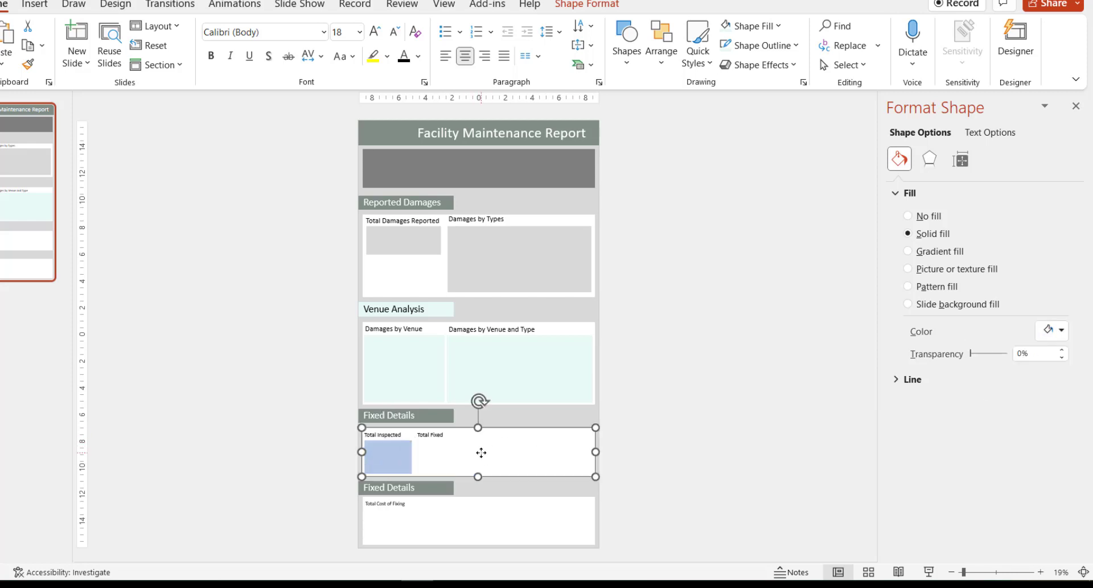
pyautogui.click(439, 455)
pyautogui.click(1062, 333)
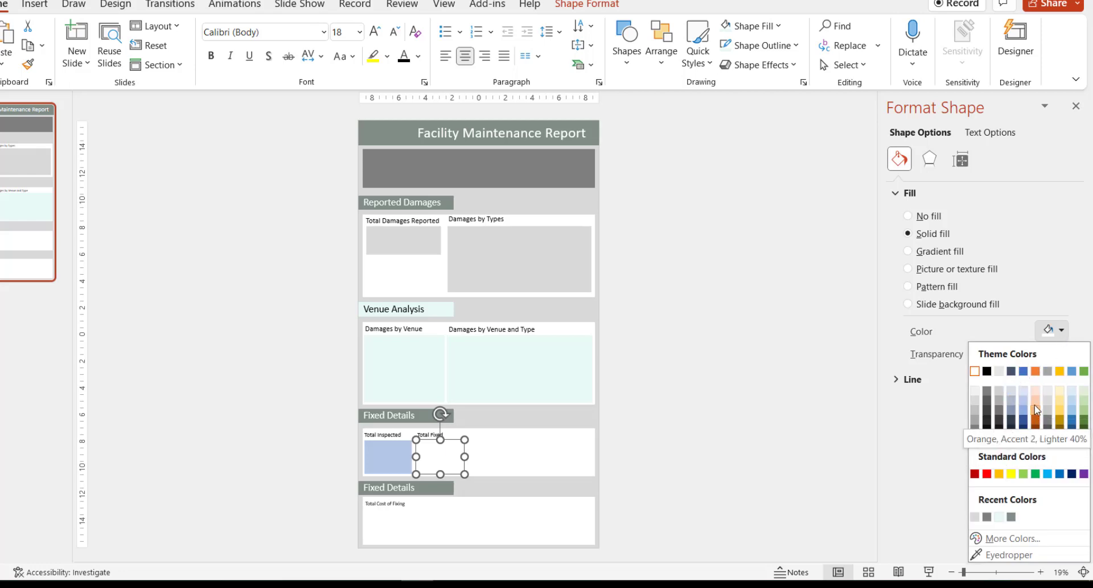
pyautogui.click(1024, 402)
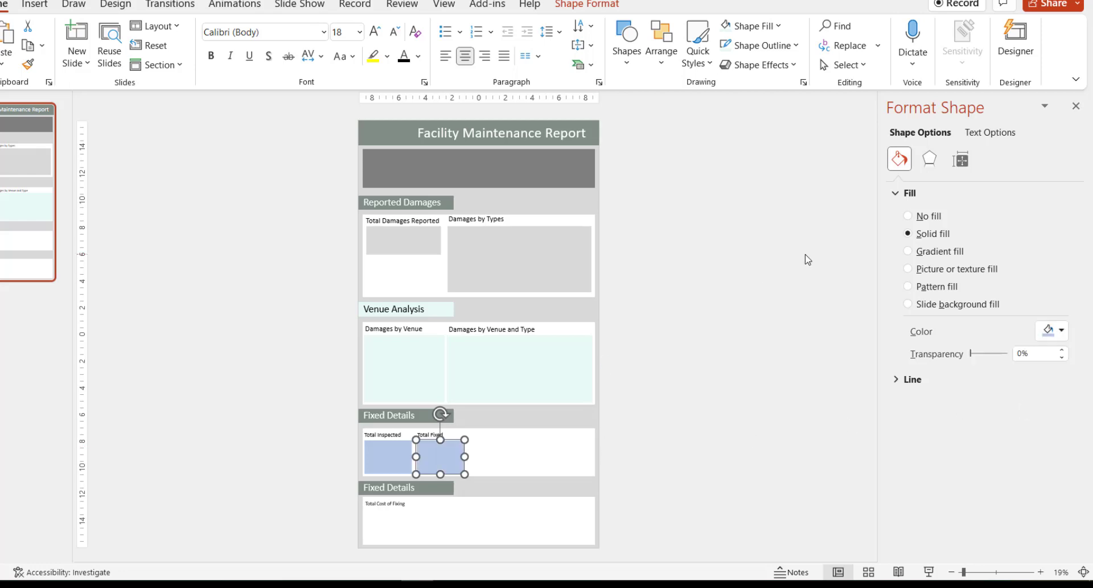
# Set the outlines of the "Total Inspected" and "Total Fixed" tiles to a light blue matching their fill.
pyautogui.click(758, 64)
pyautogui.click(755, 45)
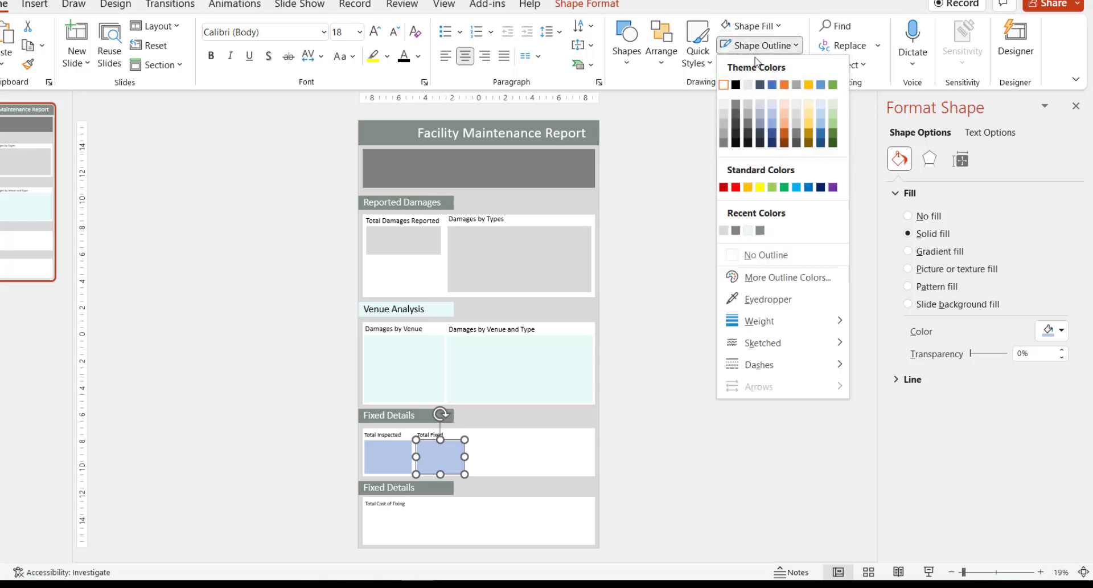
pyautogui.click(773, 125)
pyautogui.click(394, 452)
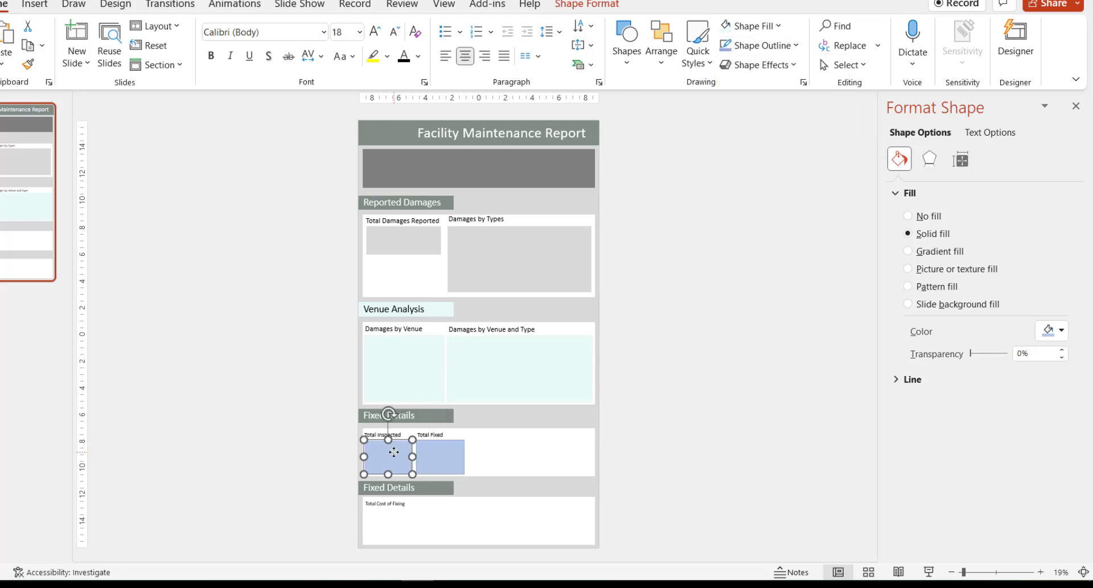
pyautogui.click(758, 45)
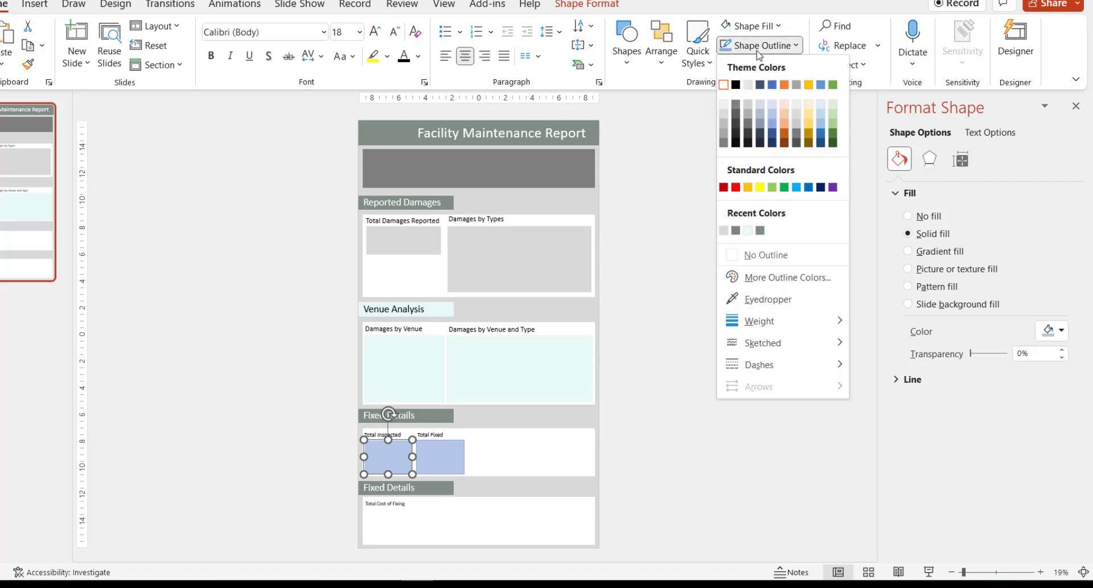
pyautogui.click(774, 122)
pyautogui.click(445, 456)
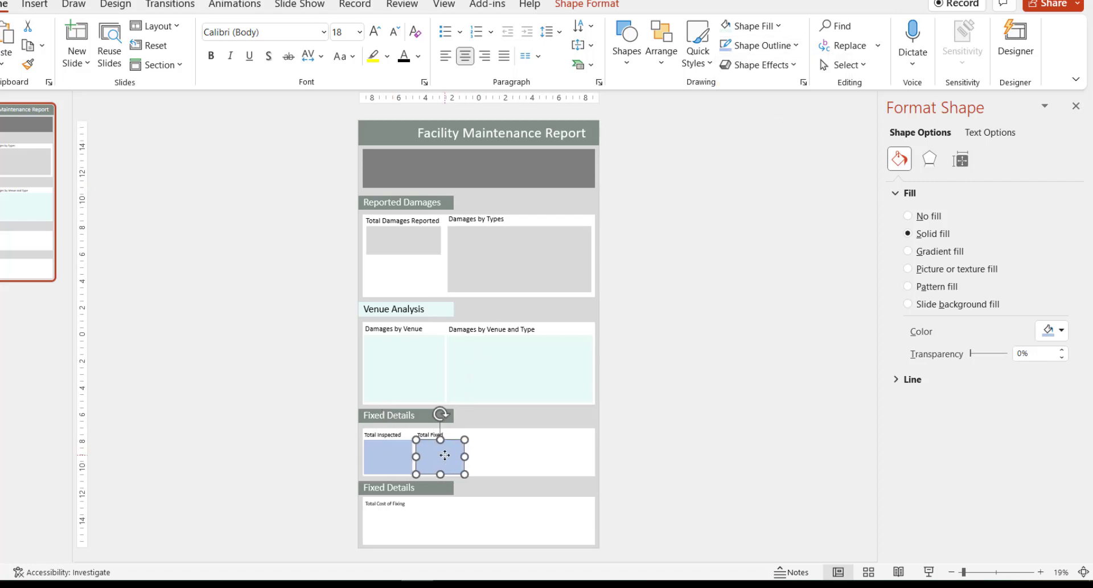
pyautogui.click(757, 46)
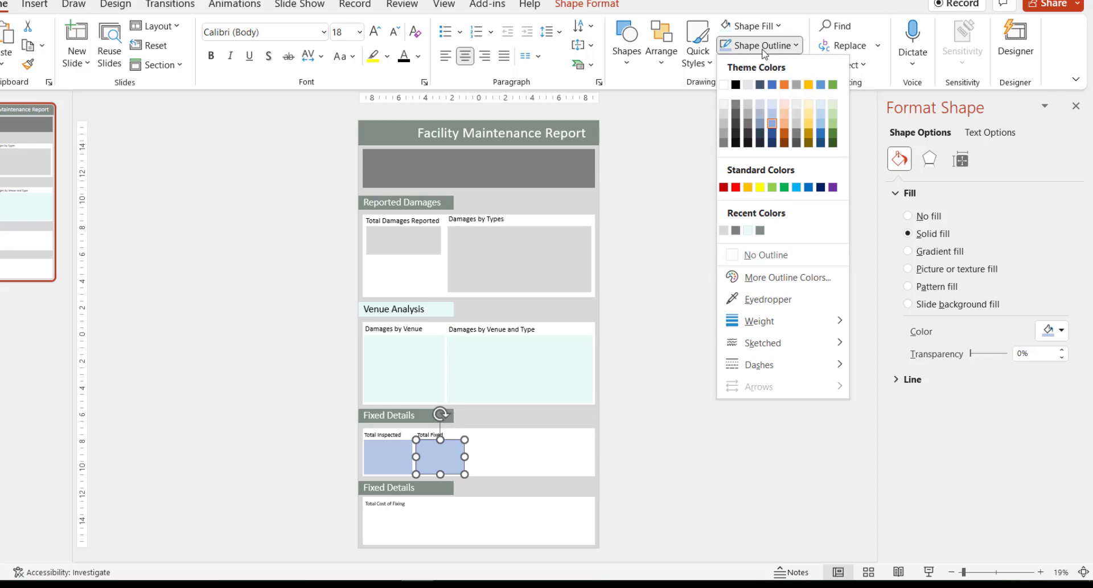
pyautogui.click(775, 121)
pyautogui.click(674, 381)
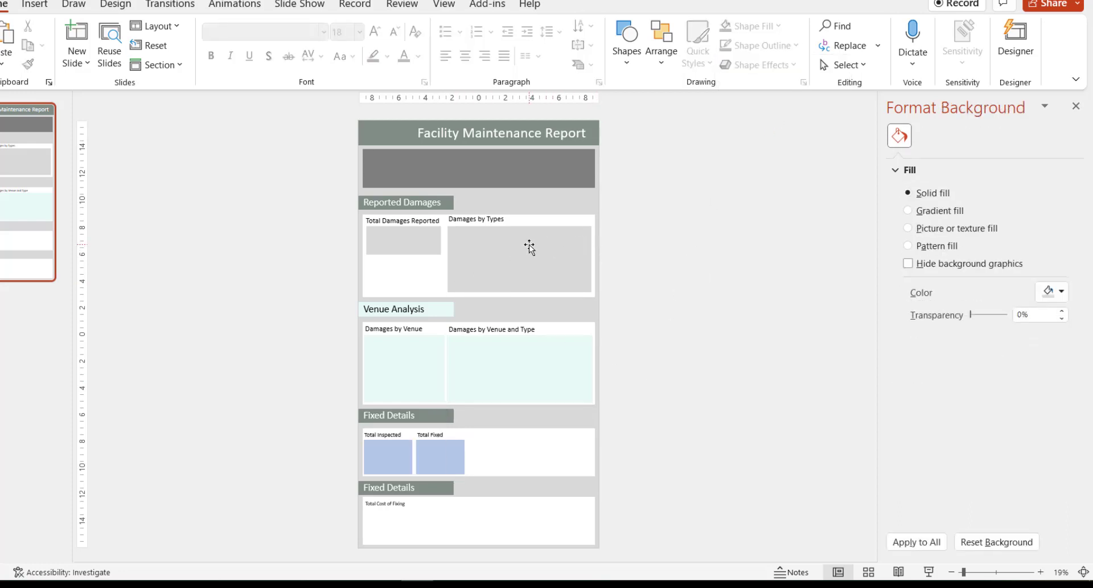
# Fill the lower small tile in the "Reported Damages" card with the recently used light grey.
pyautogui.click(408, 277)
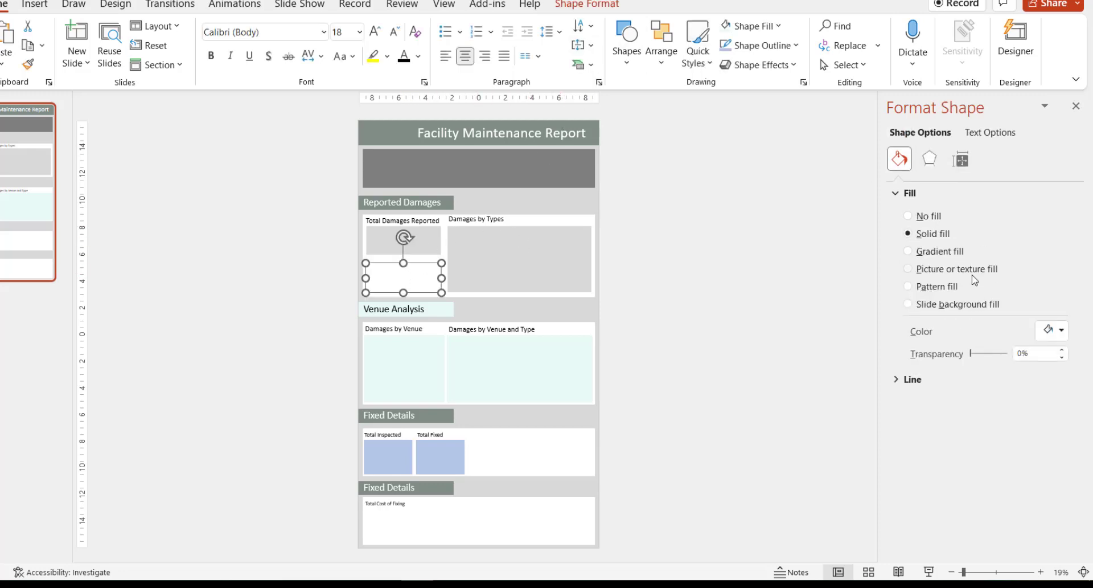
pyautogui.click(1049, 332)
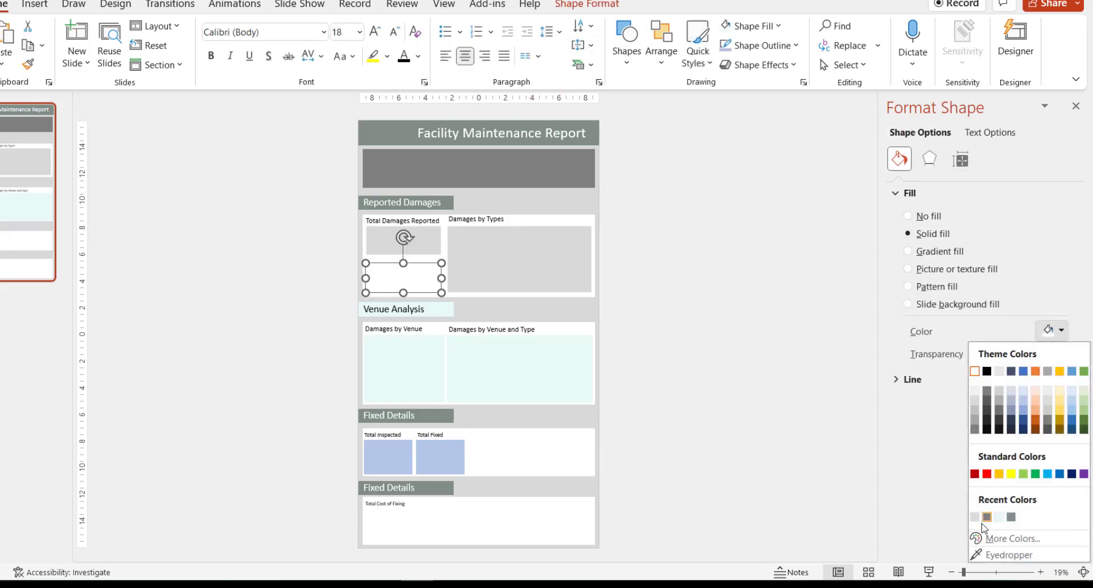
pyautogui.click(976, 517)
pyautogui.click(681, 272)
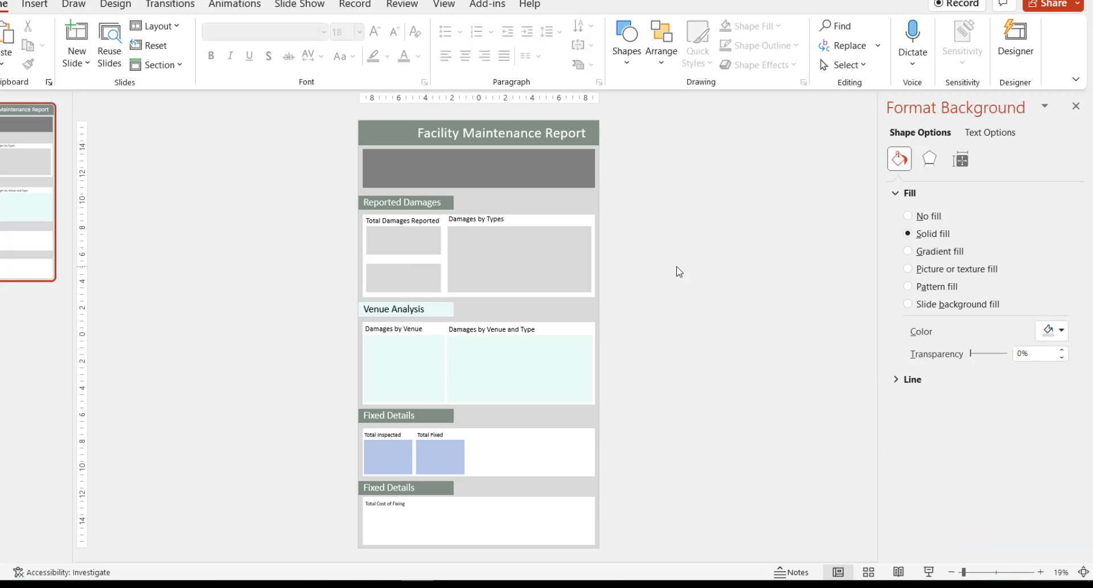
# Add outer shadows to the white "Reported Damages" card (offset bottom) and the white "Venue Analysis" card (offset bottom right).
pyautogui.click(560, 218)
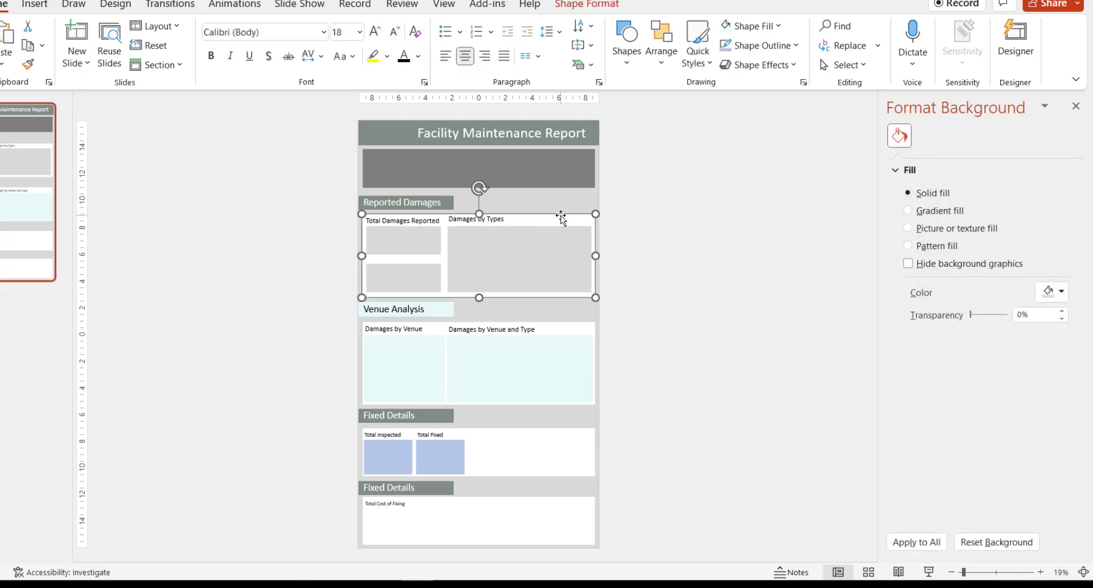
pyautogui.click(795, 72)
pyautogui.moveTo(812, 131)
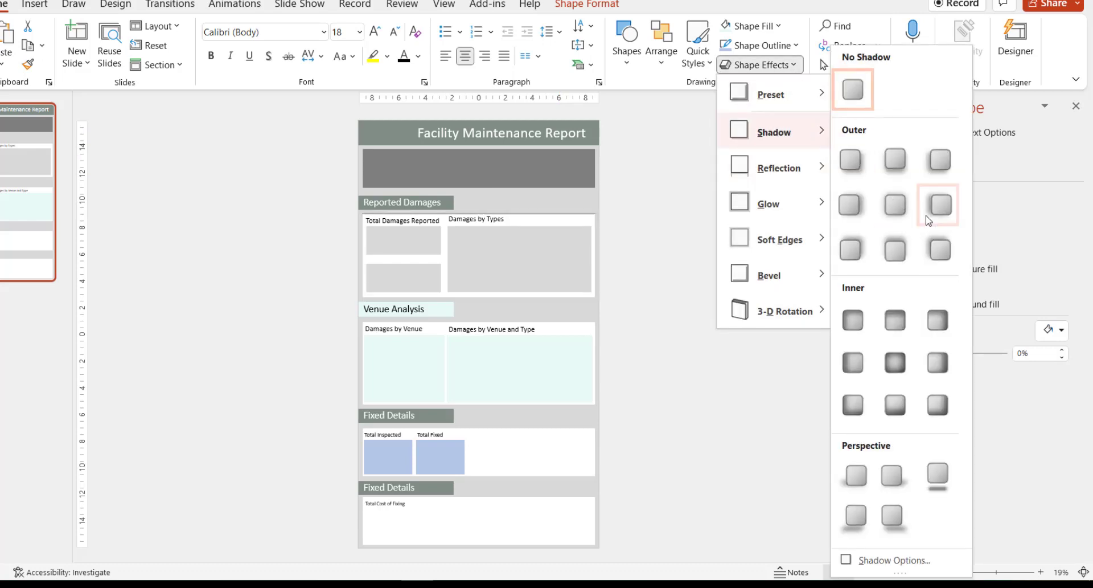
pyautogui.click(896, 166)
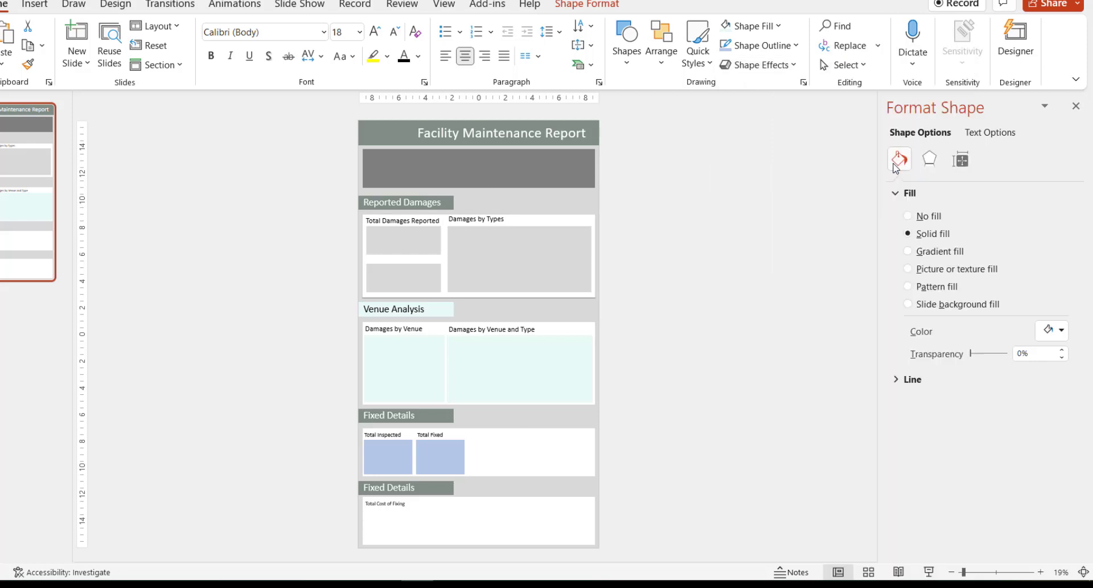
pyautogui.click(584, 328)
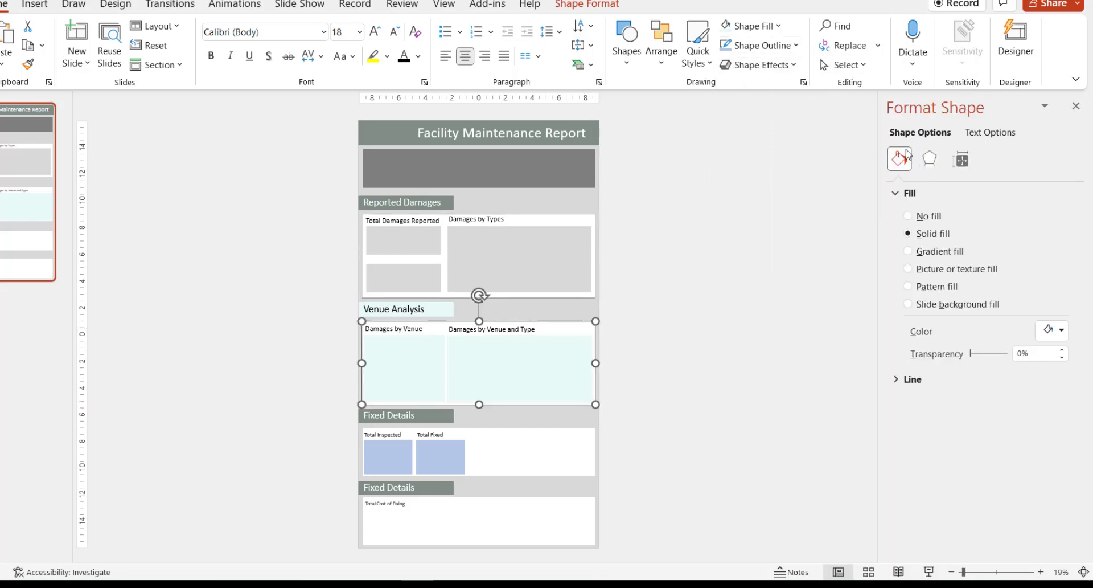
pyautogui.click(766, 65)
pyautogui.moveTo(807, 133)
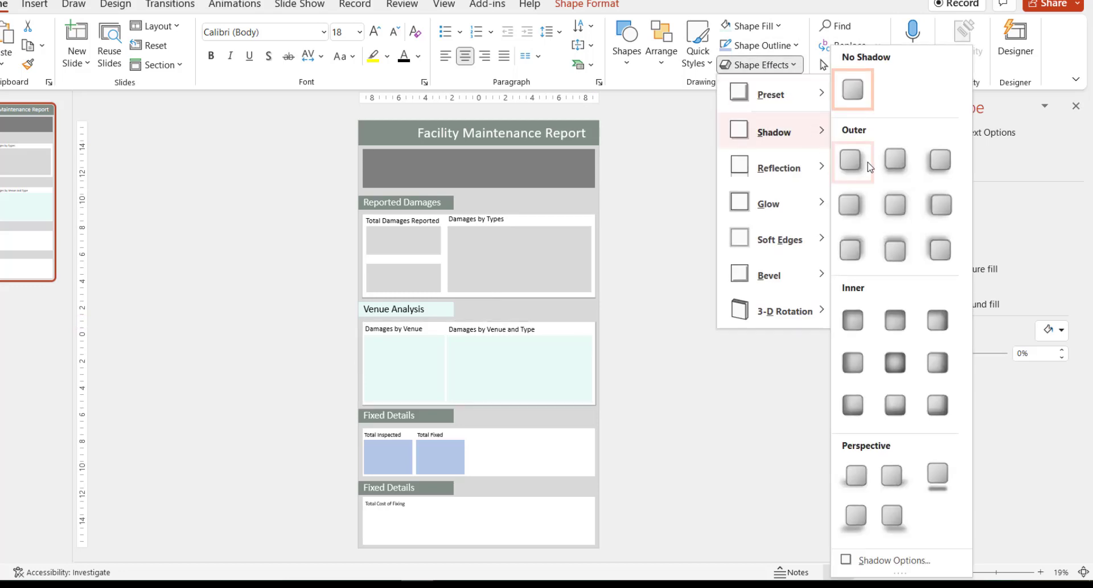
pyautogui.click(852, 161)
# Add outer shadows to the upper "Fixed Details" card (offset bottom right) and the "Total Cost of Fixing" card (offset bottom).
pyautogui.click(580, 456)
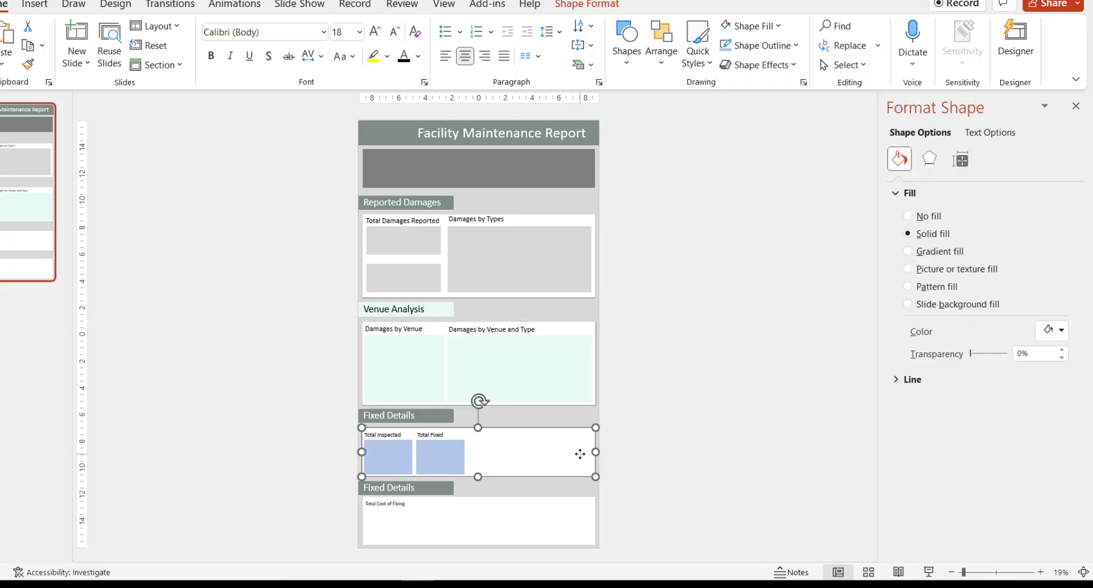
pyautogui.click(768, 66)
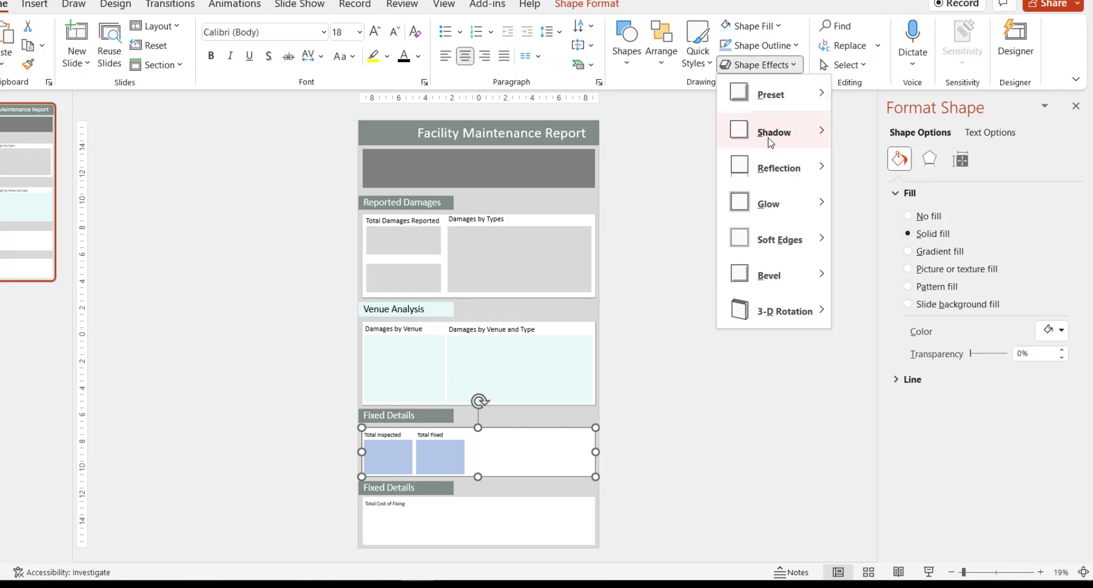
pyautogui.moveTo(771, 138)
pyautogui.click(851, 162)
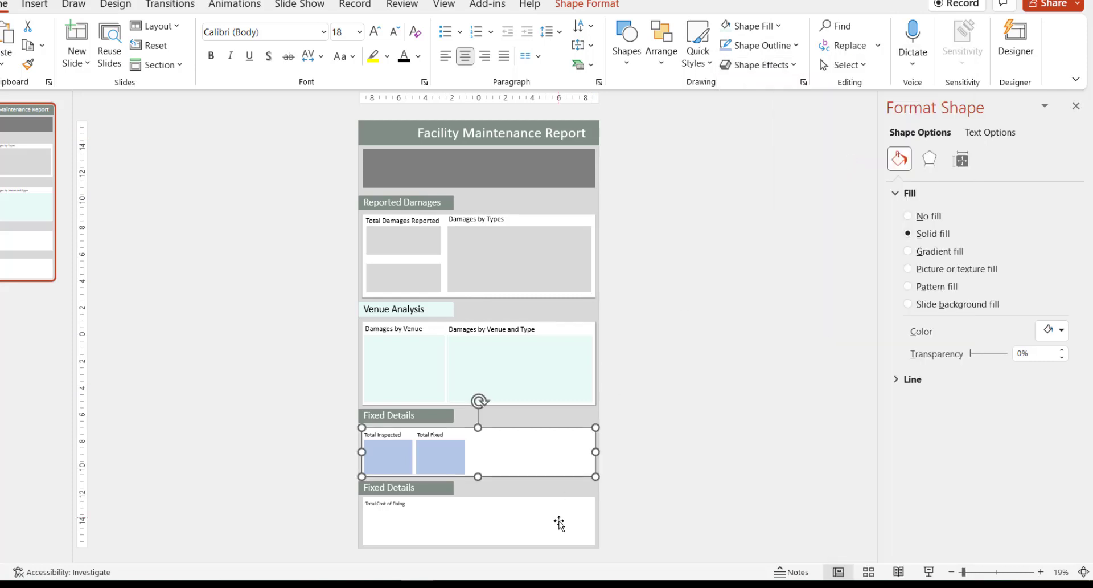
pyautogui.click(586, 520)
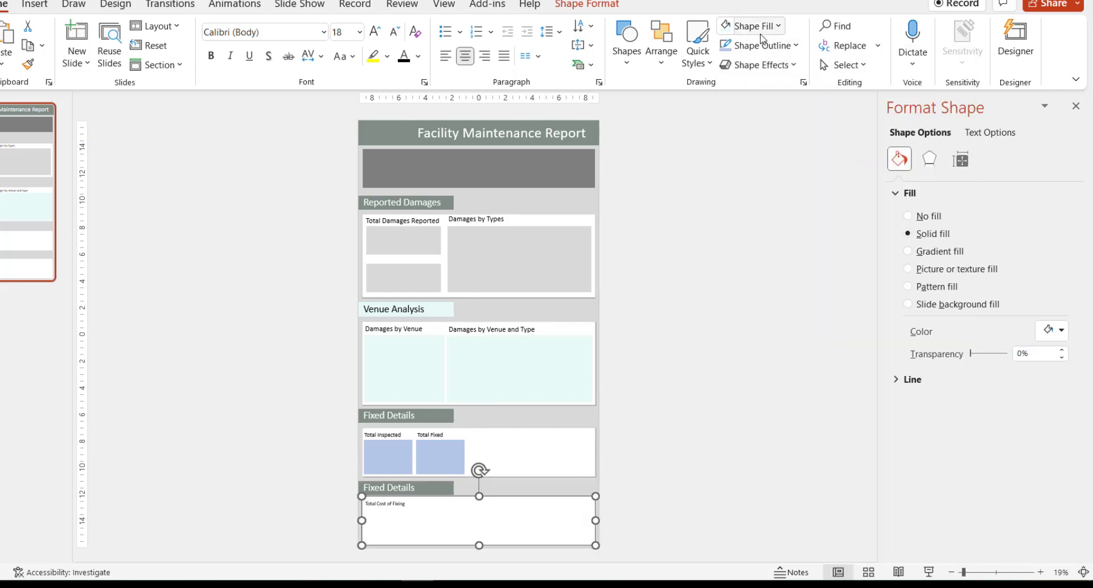
pyautogui.click(766, 65)
pyautogui.moveTo(800, 134)
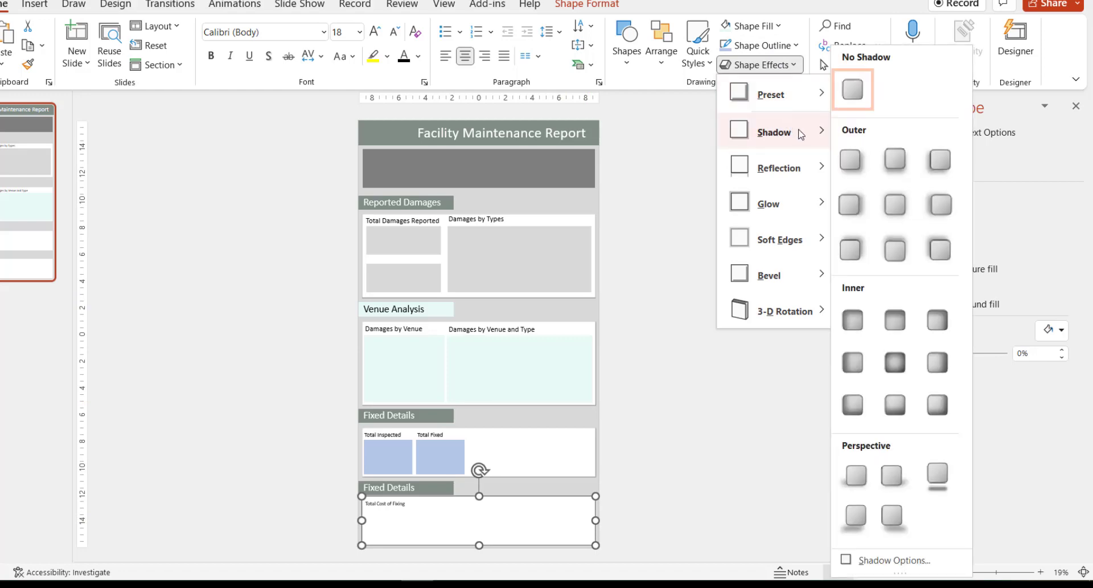
pyautogui.click(895, 159)
pyautogui.click(700, 437)
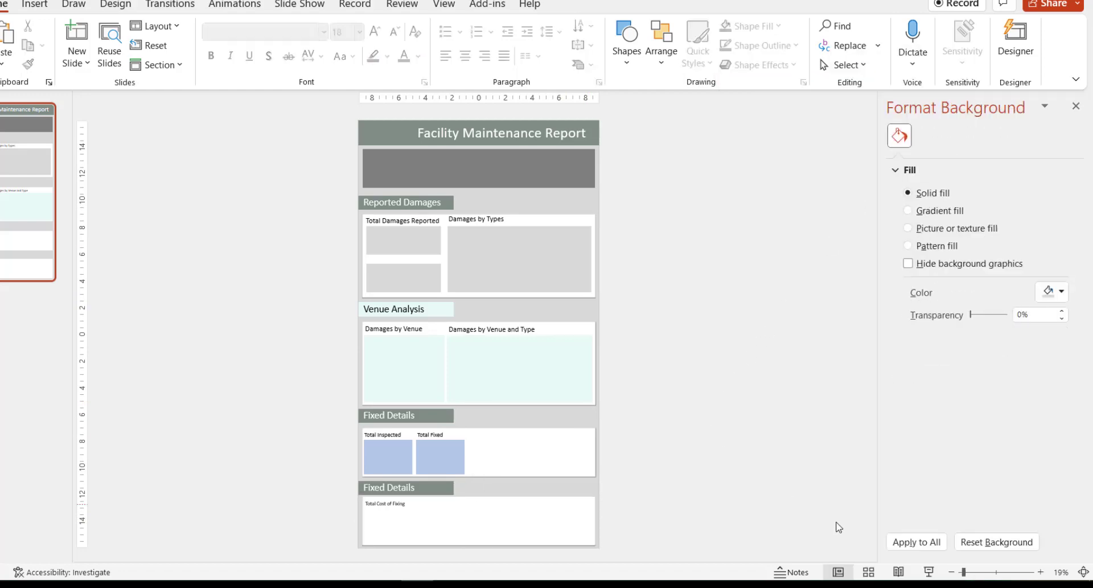
# Preview the report layout as a slide show and return to editing.
pyautogui.click(929, 571)
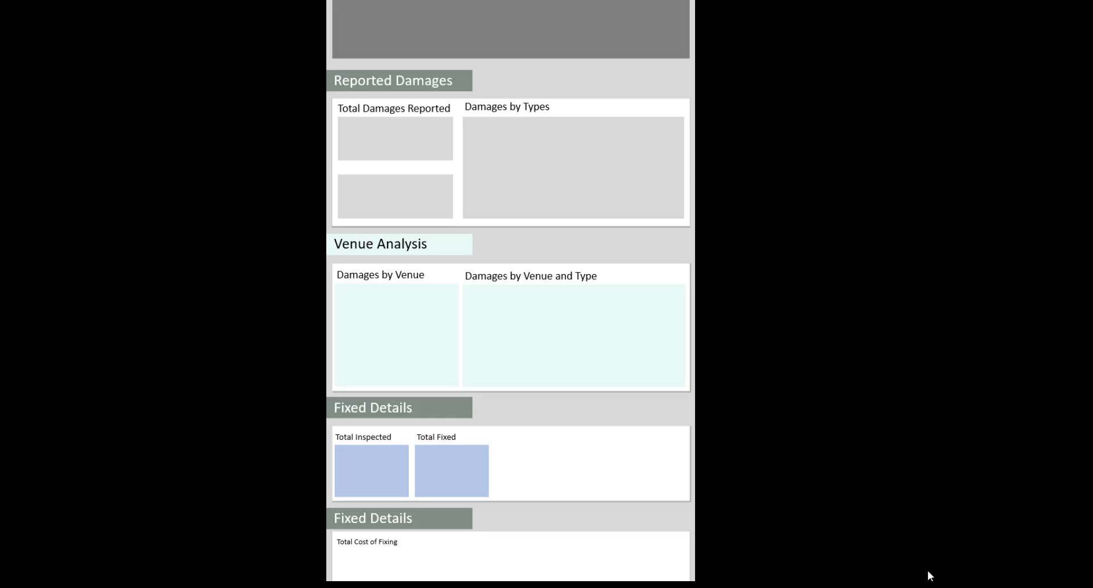
pyautogui.press('Escape')
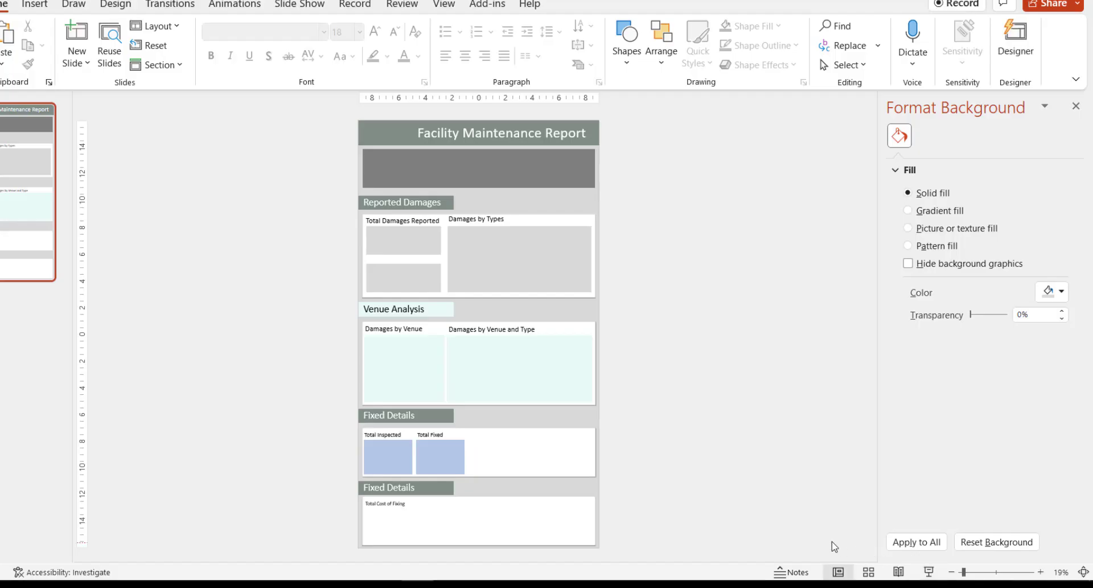
# Change the lower "Fixed Details" section label to "Cost of Fixing".
pyautogui.click(400, 488)
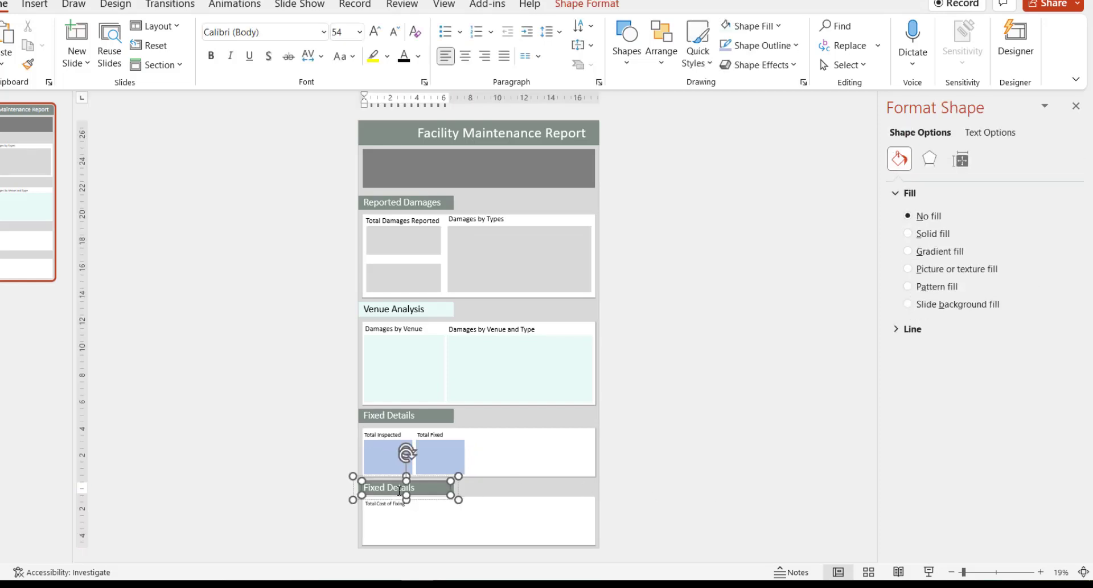
pyautogui.tripleClick(401, 489)
pyautogui.write('Cost of Fixing')
pyautogui.click(605, 511)
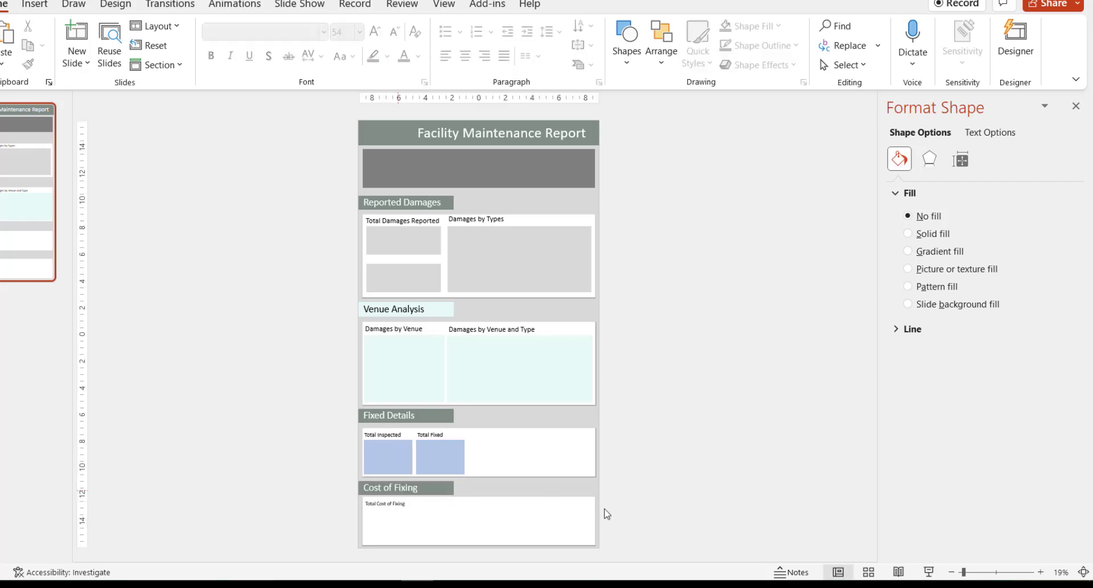
# Fill the white tile under the "Total Cost of Fixing" caption with the recently used dark grey.
pyautogui.click(406, 523)
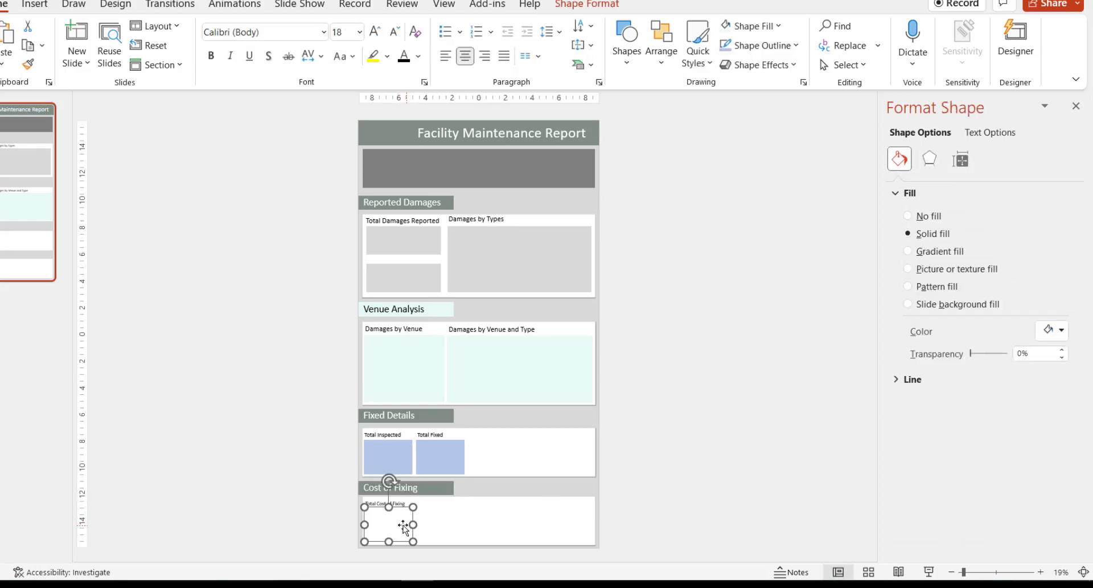
pyautogui.click(1061, 332)
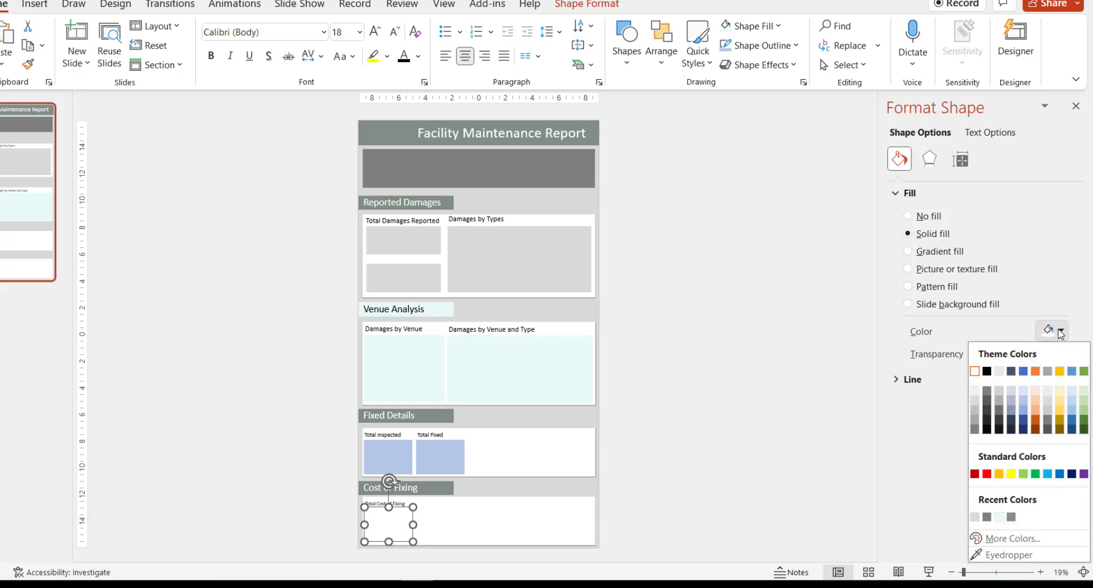
pyautogui.click(987, 517)
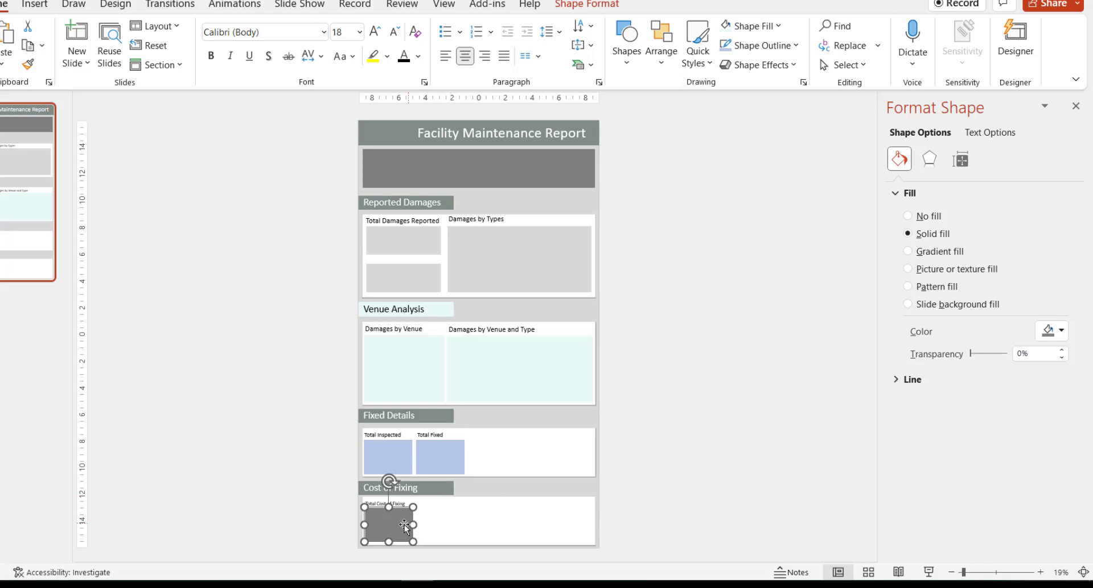
pyautogui.click(487, 530)
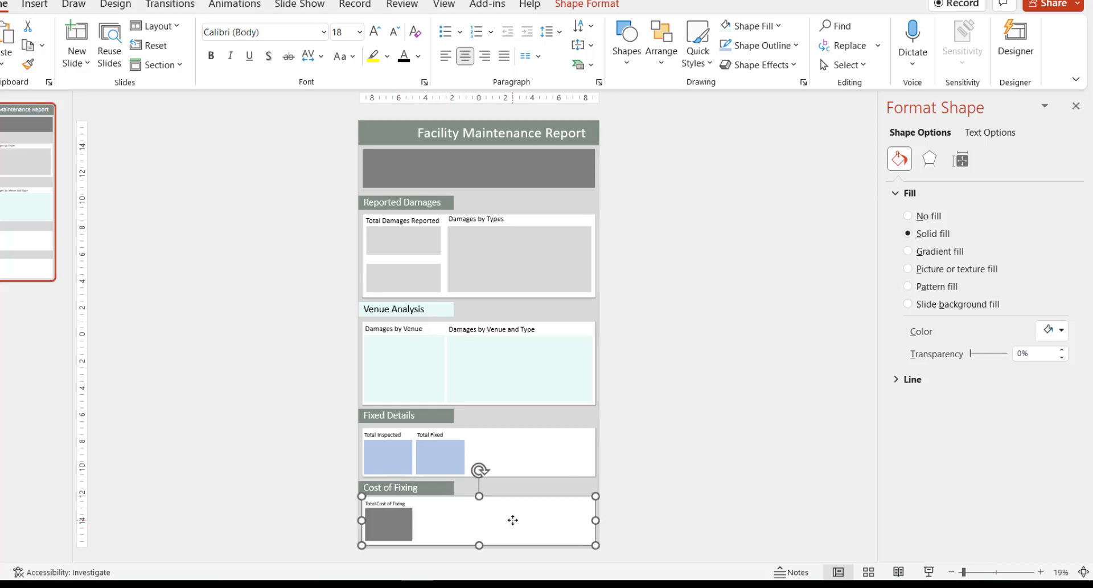
# Duplicate the dark grey tile beside the original and widen the copy to fill the rest of the "Cost of Fixing" card.
pyautogui.click(399, 524)
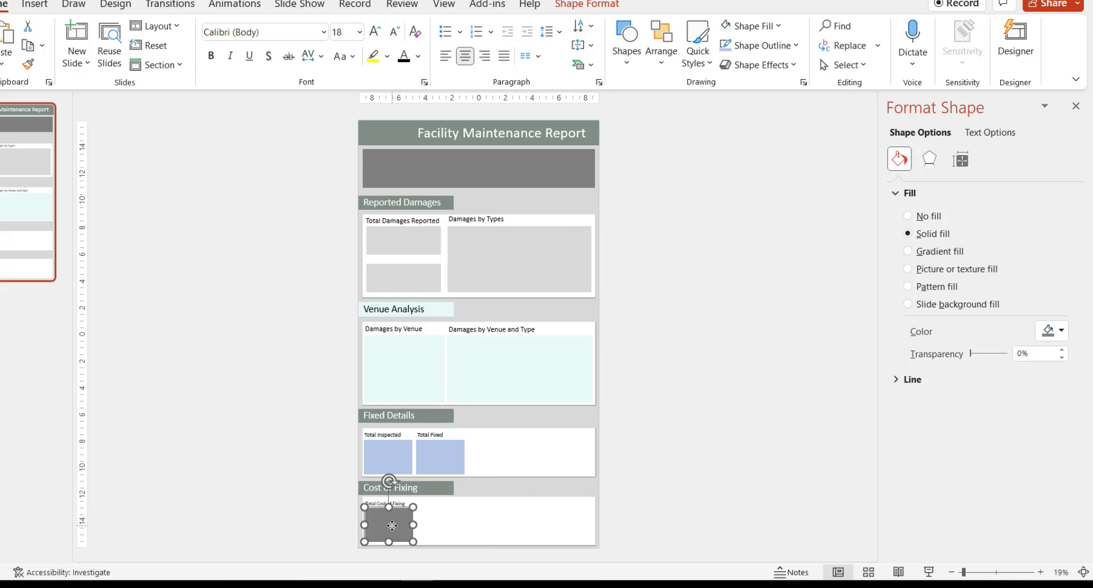
pyautogui.keyDown('ctrl'); pyautogui.moveTo(392, 524); pyautogui.dragTo(592, 524); pyautogui.keyUp('ctrl')
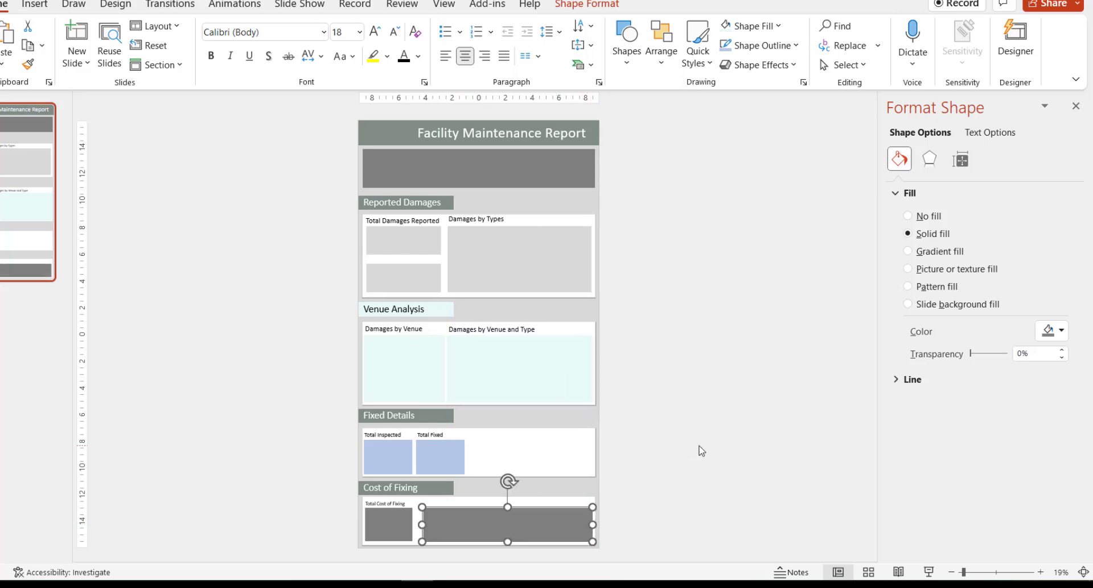
pyautogui.click(702, 451)
# Duplicate the blue "Total Fixed" tile and widen the copy to fill the rest of the "Fixed Details" card.
pyautogui.click(445, 455)
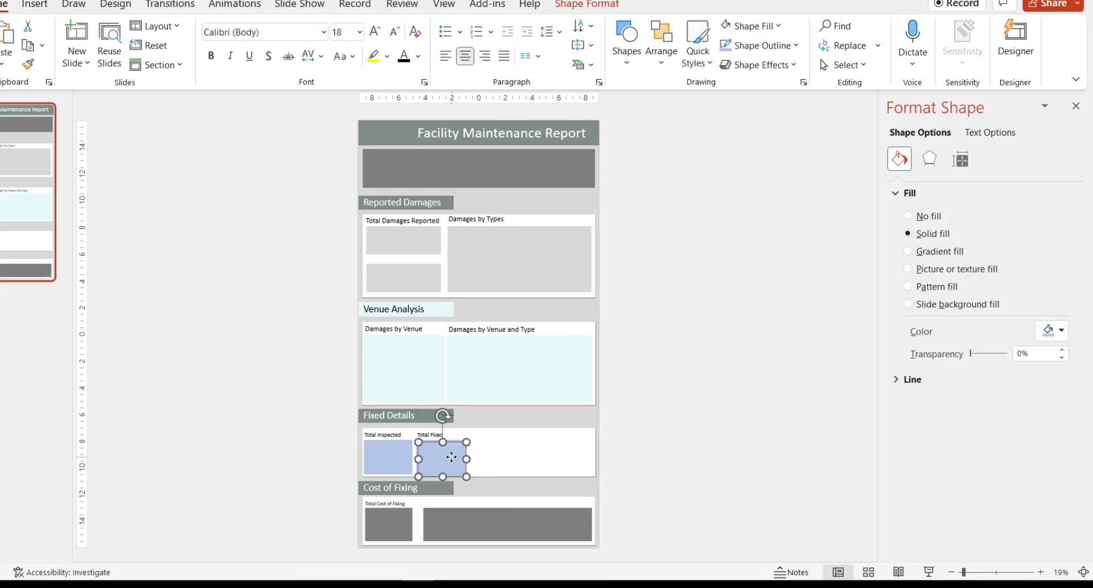
pyautogui.moveTo(451, 457); pyautogui.dragTo(591, 454)
pyautogui.click(650, 450)
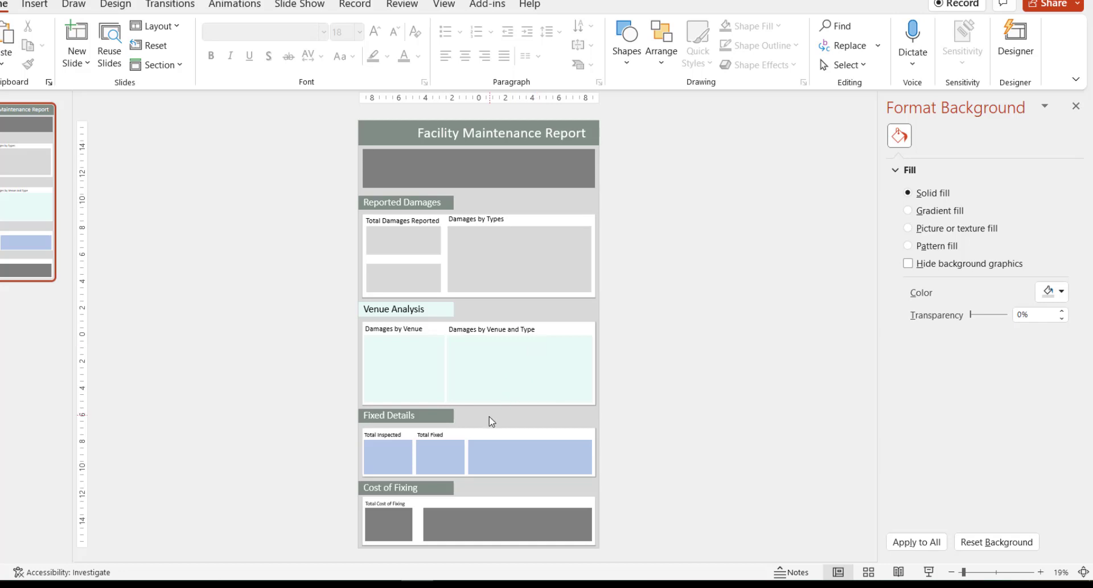
# Reduce the "Damages by Venue" and "Damages by Venue and Type" captions to 32 pt to match the "Fixed Details" captions.
pyautogui.scroll(2, 485, 423)
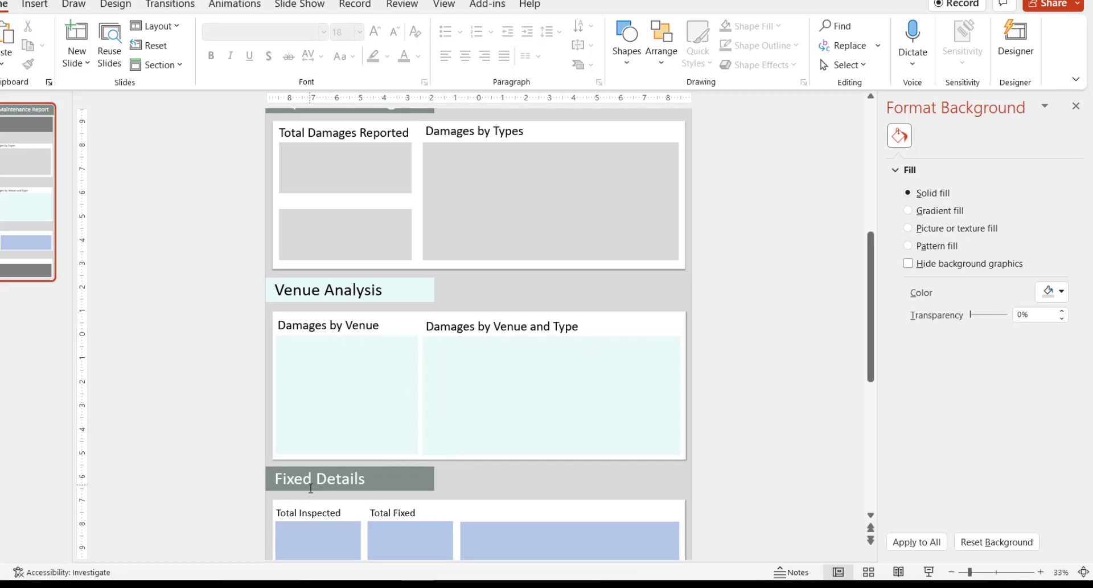
pyautogui.click(314, 511)
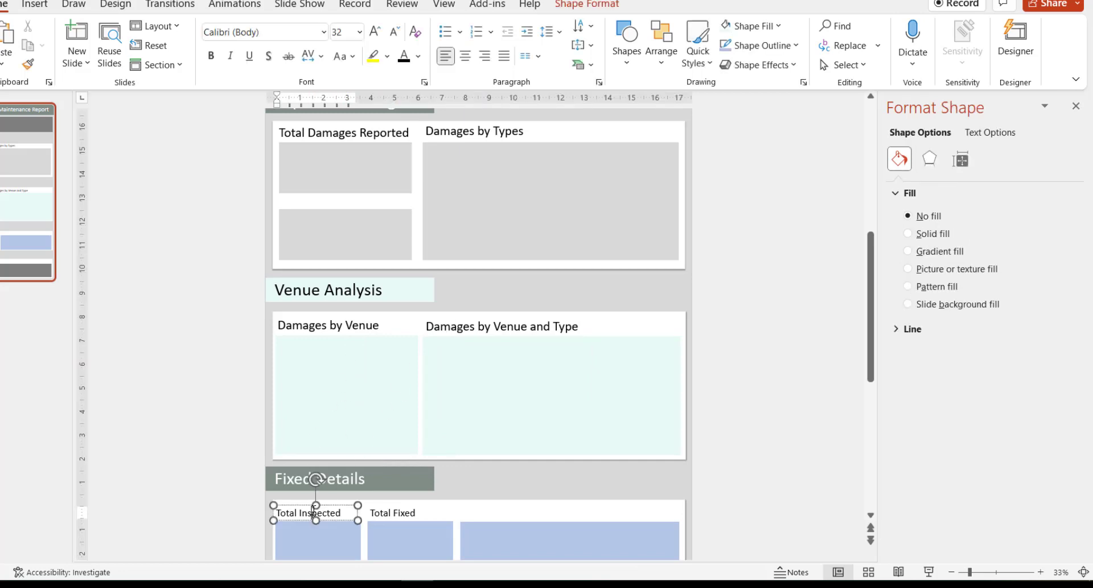
pyautogui.click(392, 513)
pyautogui.click(367, 327)
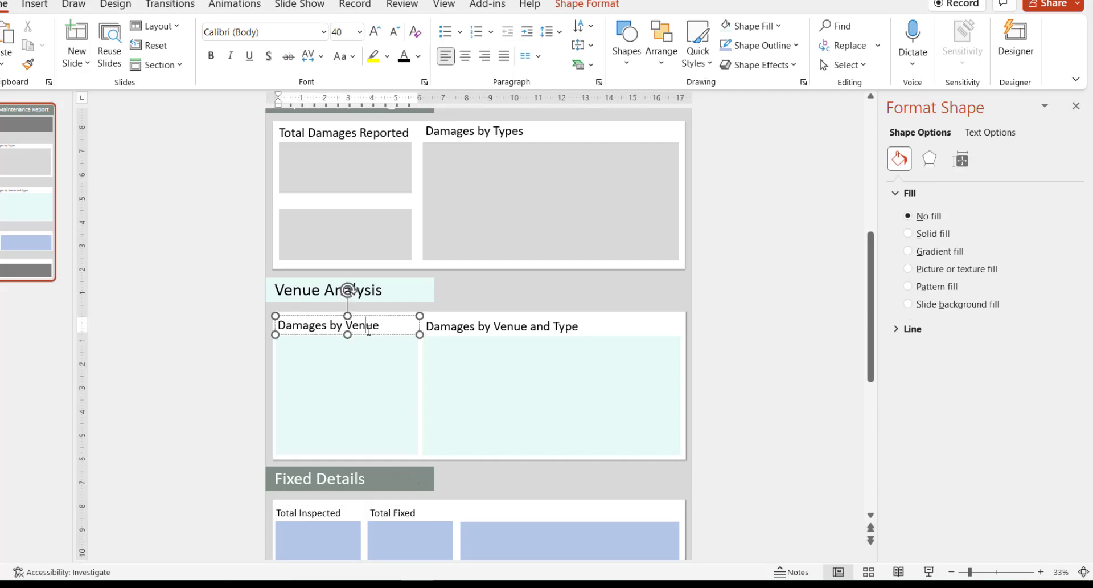
pyautogui.hotkey('ctrl', 'a')
pyautogui.hotkey('ctrl', 'shift', ',')
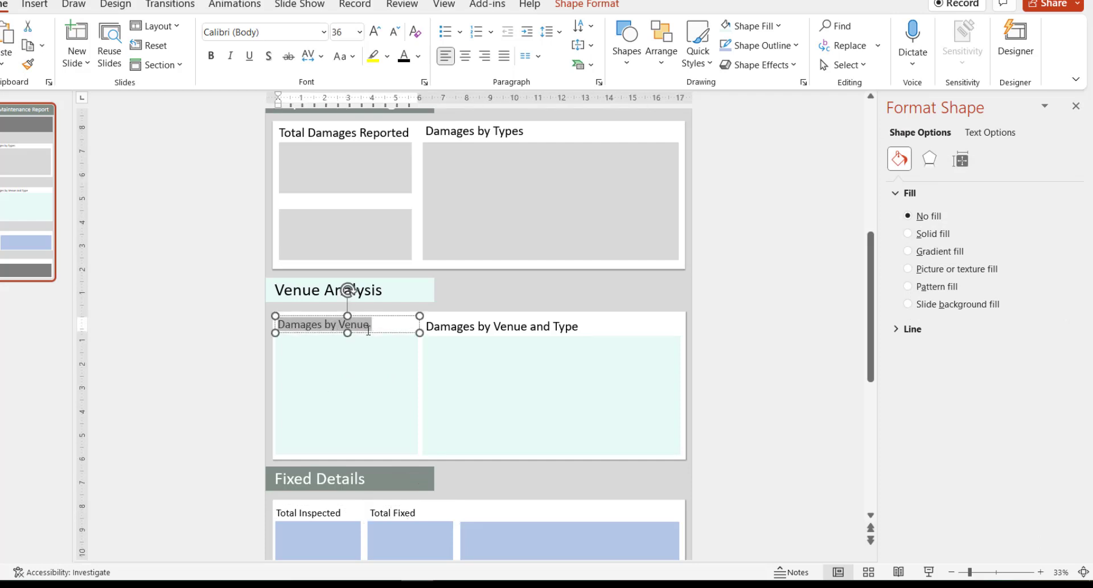
pyautogui.hotkey('ctrl', 'shift', ',')
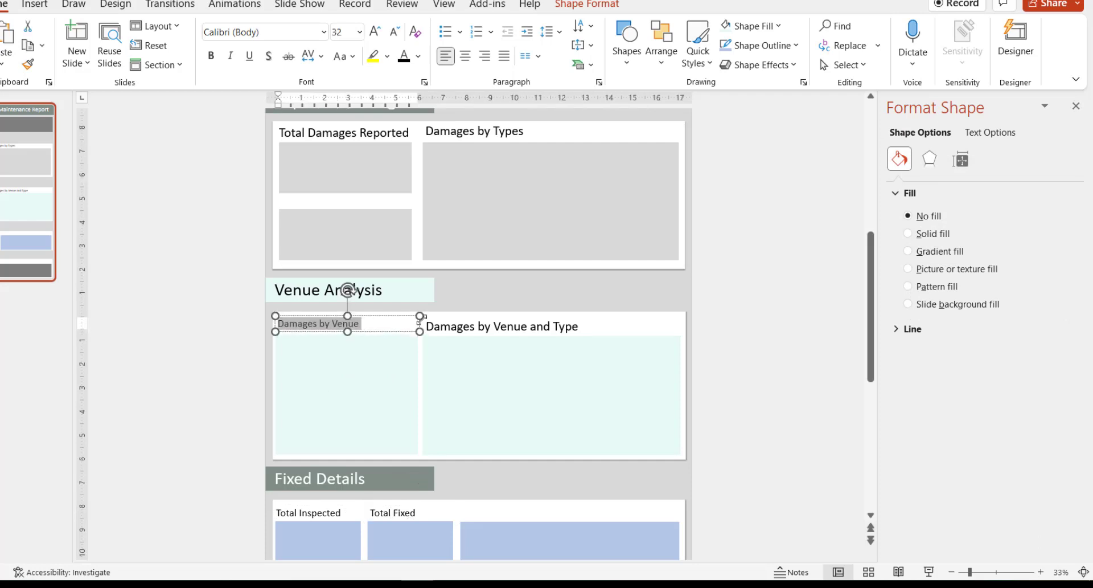
pyautogui.click(480, 322)
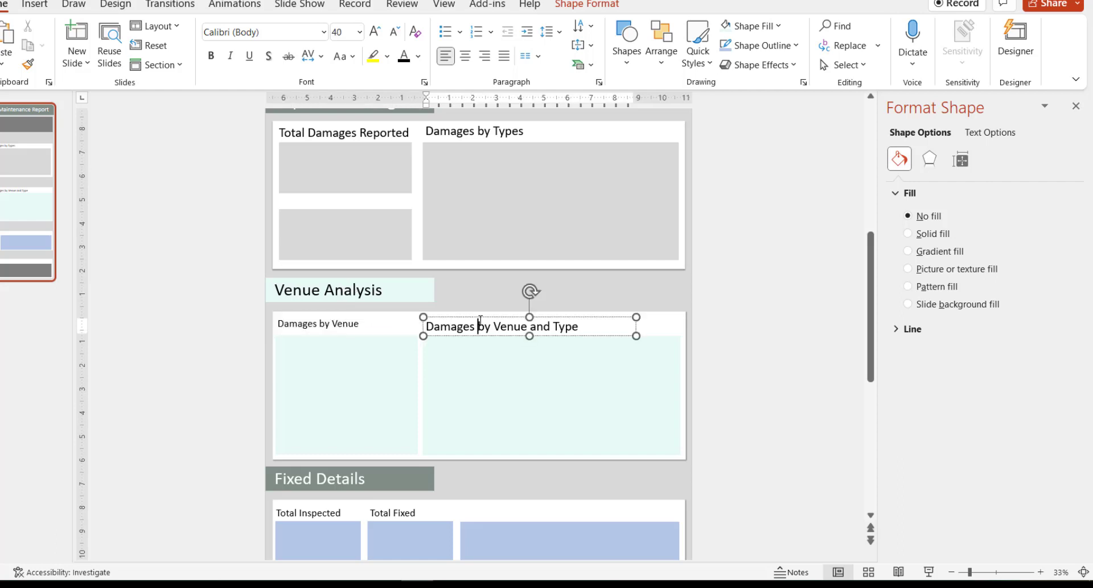
pyautogui.hotkey('ctrl', 'a')
pyautogui.hotkey('ctrl', 'shift', ',')
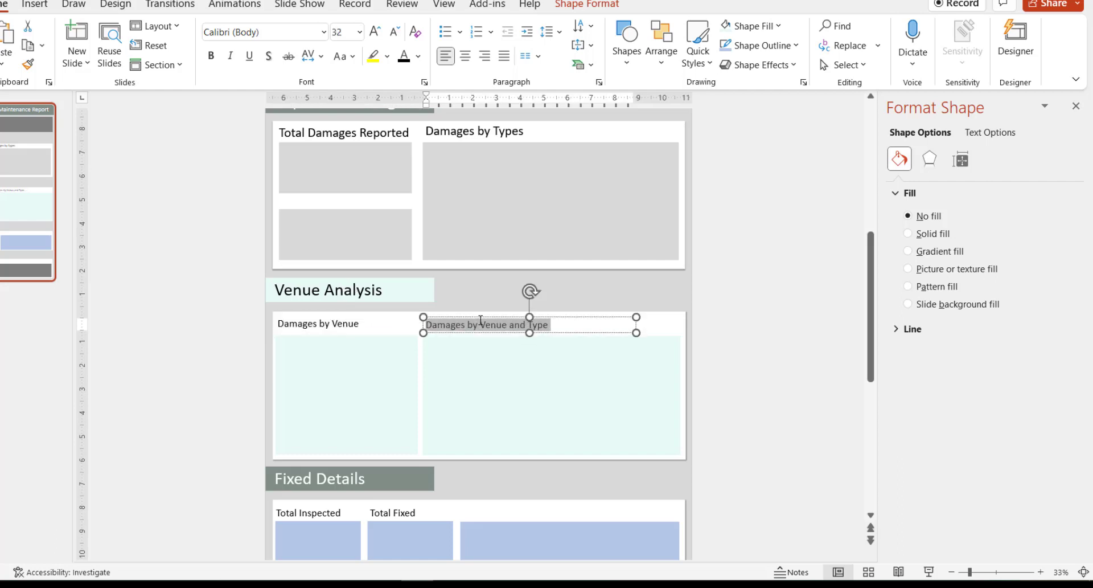
# Reduce the "Damages by Types" and "Total Damages Reported" captions to 32 pt and move "Damages by Types" slightly down.
pyautogui.click(464, 130)
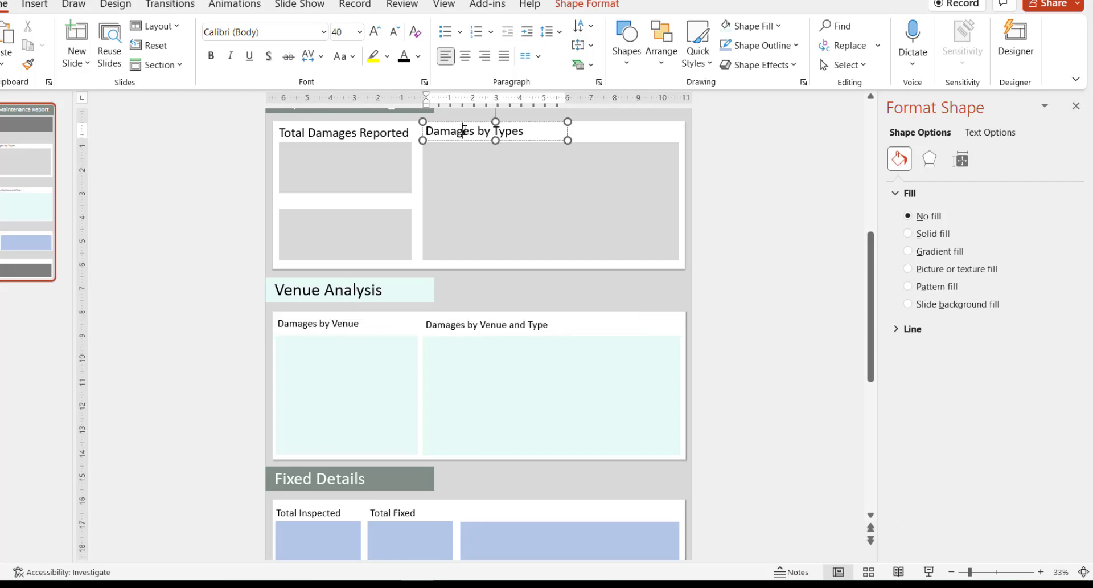
pyautogui.hotkey('ctrl', 'a')
pyautogui.press('ctrl+shift+less')
pyautogui.press('ctrl+shift+less')
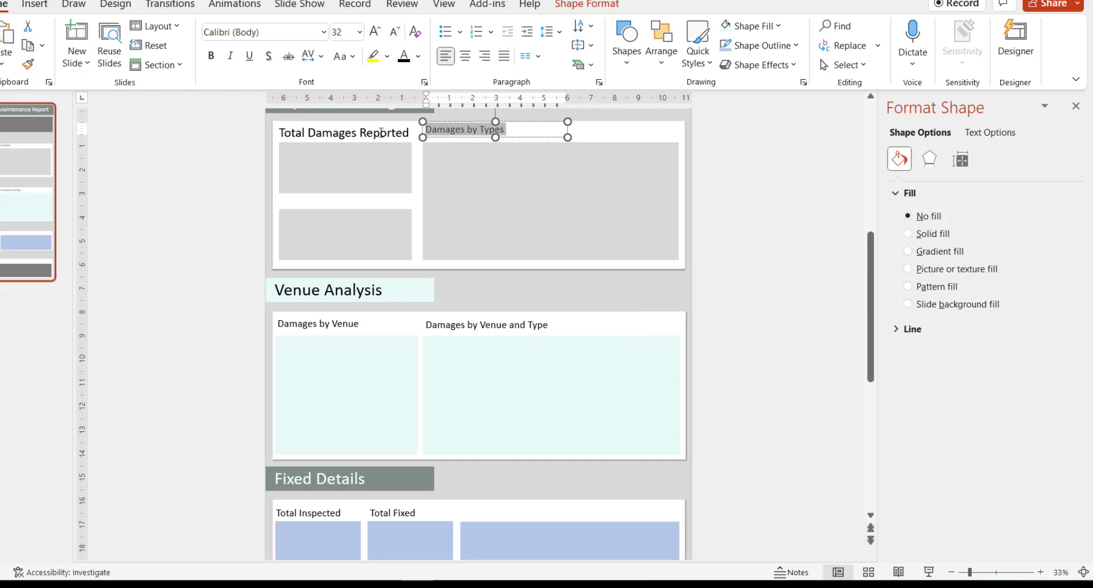
pyautogui.click(381, 132)
pyautogui.hotkey('ctrl', 'a')
pyautogui.press('ctrl+shift+less')
pyautogui.press('ctrl+shift+less')
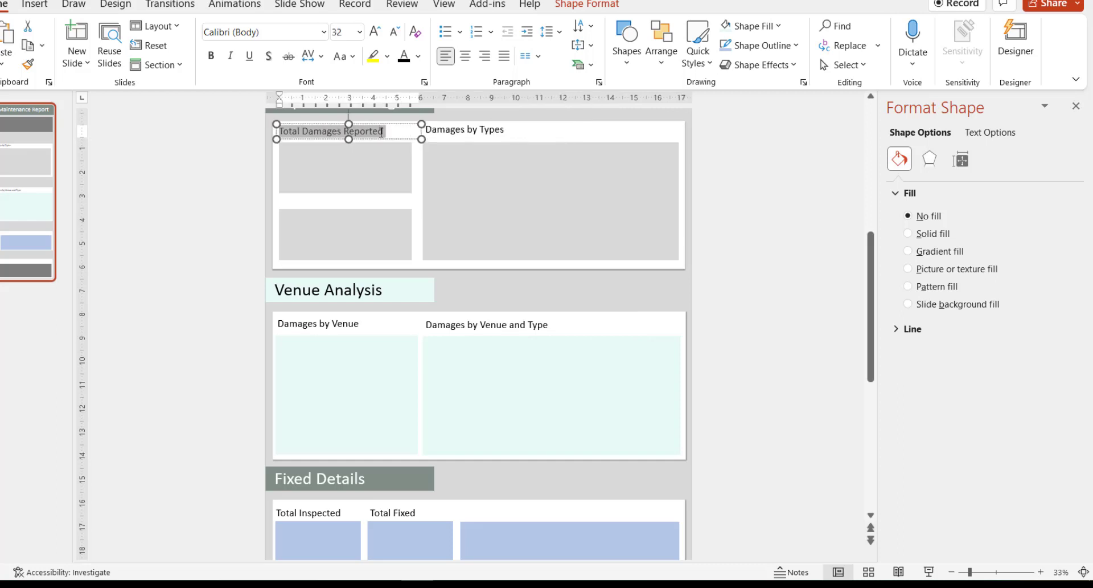
pyautogui.click(486, 132)
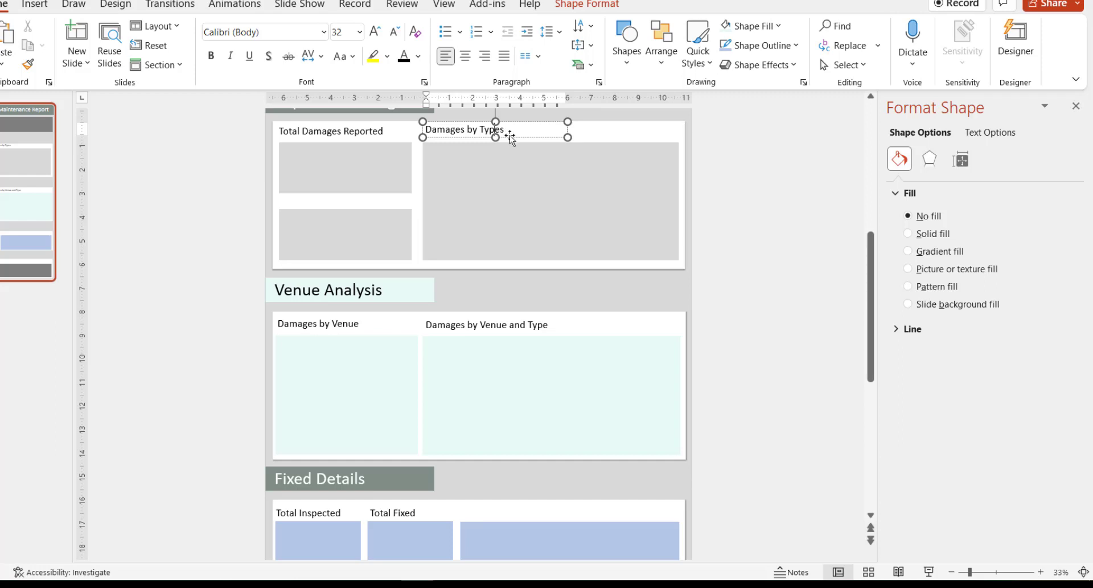
pyautogui.moveTo(510, 137); pyautogui.dragTo(505, 136)
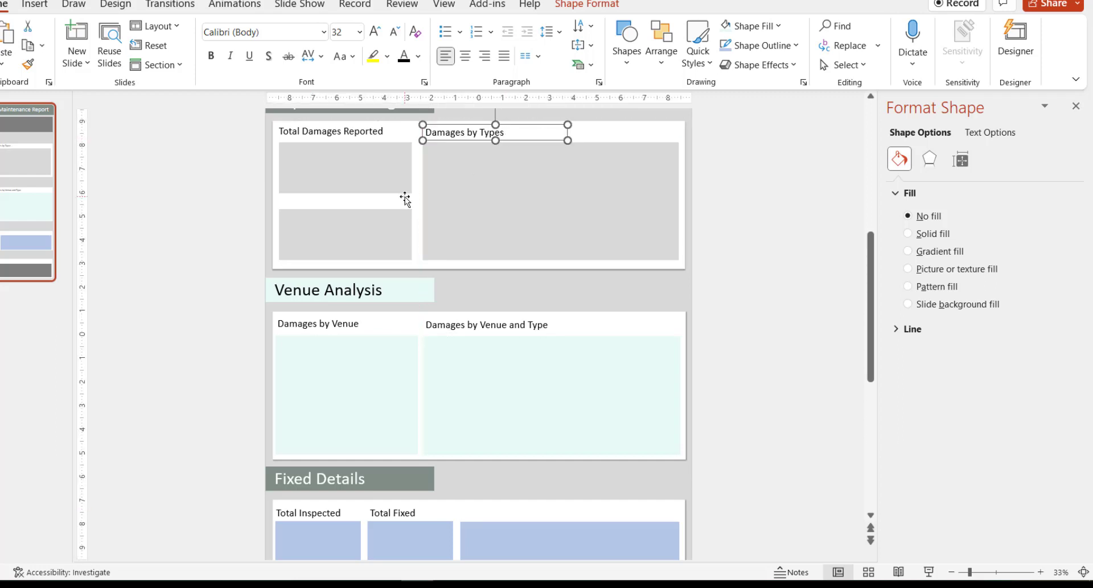
# Add an outer shadow (offset bottom) to the dark grey banner below the report title.
pyautogui.scroll(2, 405, 200)
pyautogui.scroll(2, 404, 200)
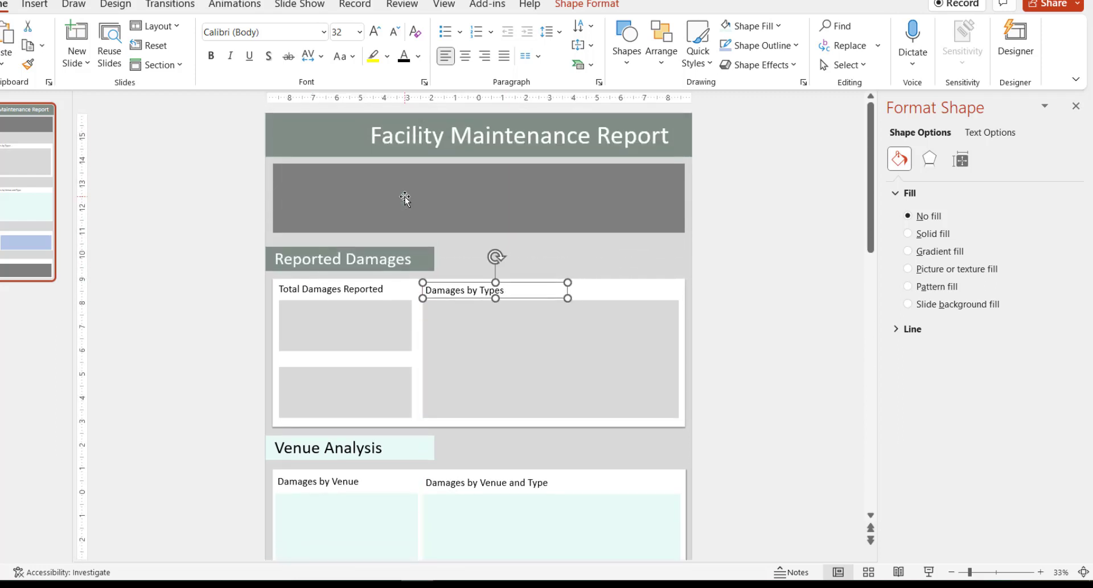
pyautogui.click(491, 198)
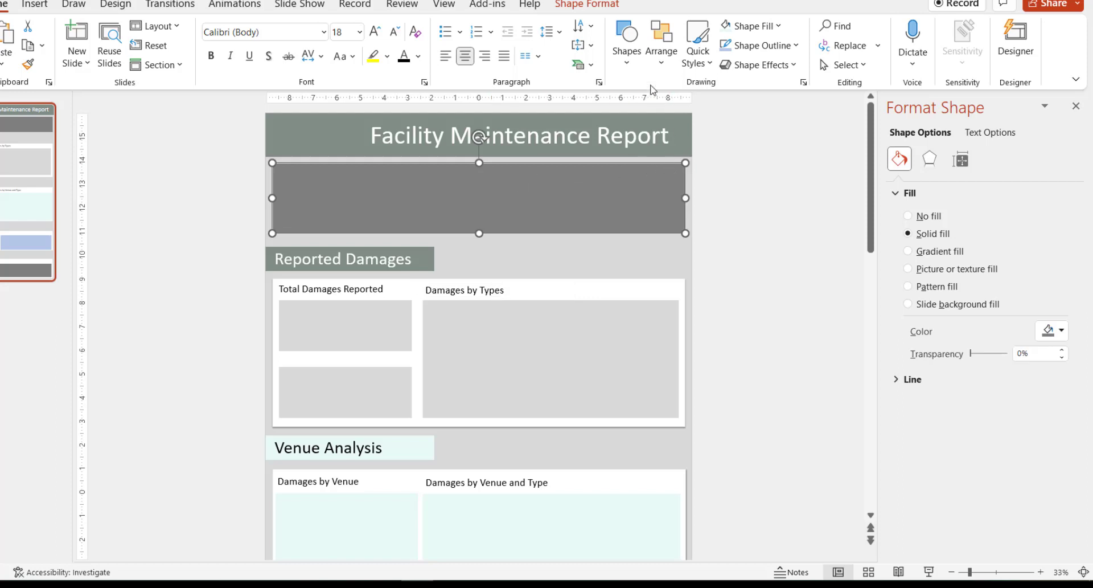
pyautogui.click(759, 65)
pyautogui.moveTo(776, 133)
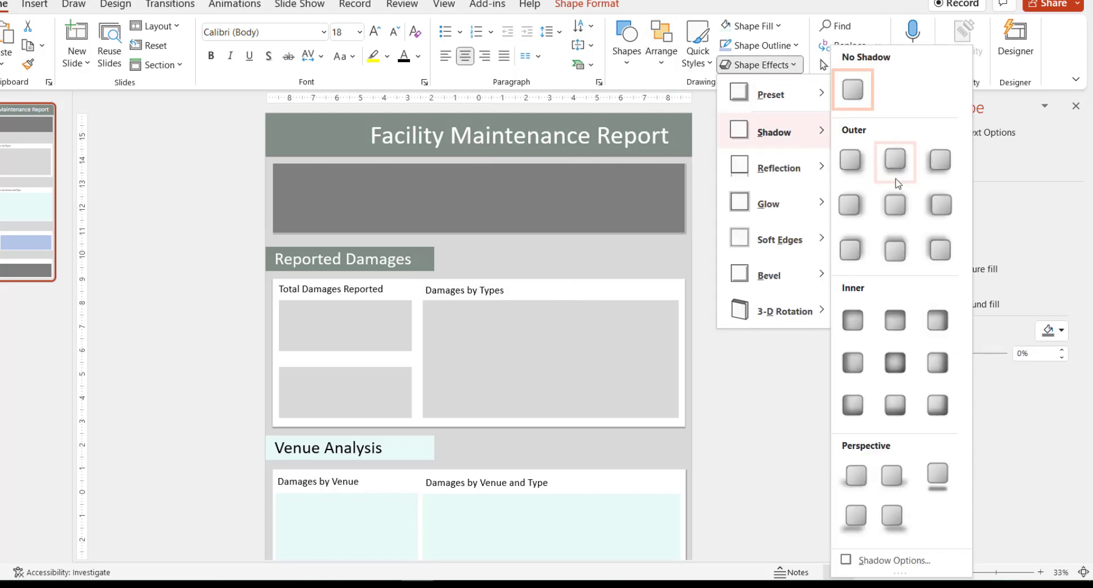
pyautogui.click(897, 161)
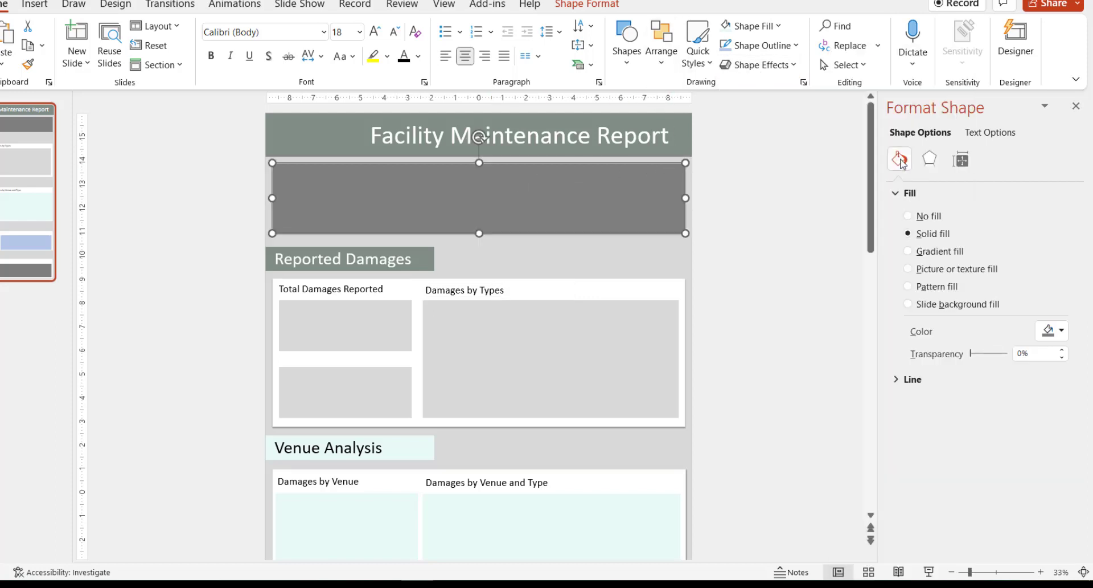
pyautogui.click(766, 236)
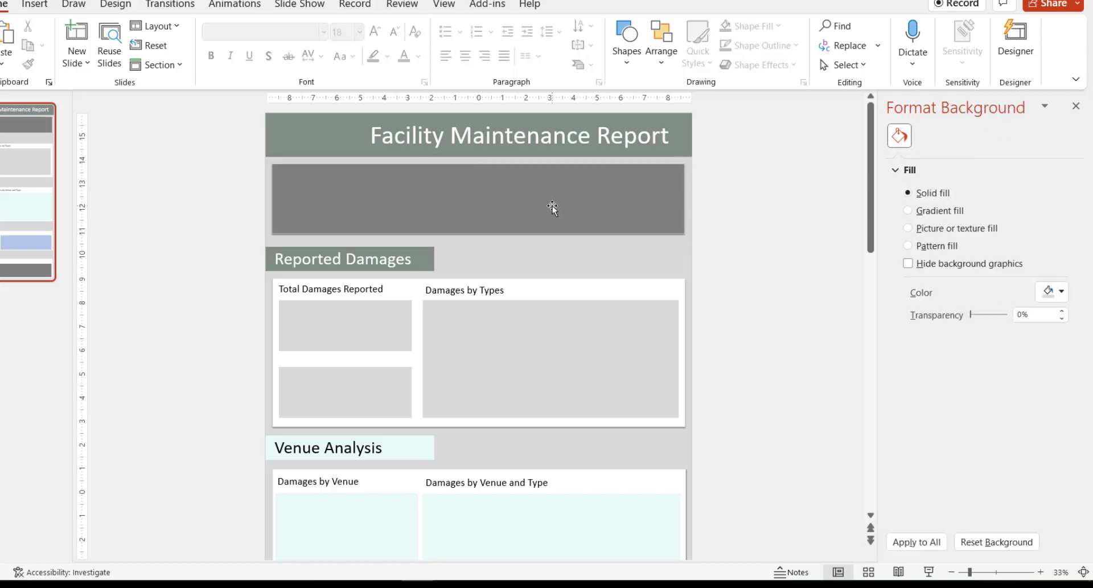
pyautogui.scroll(-5, 553, 207)
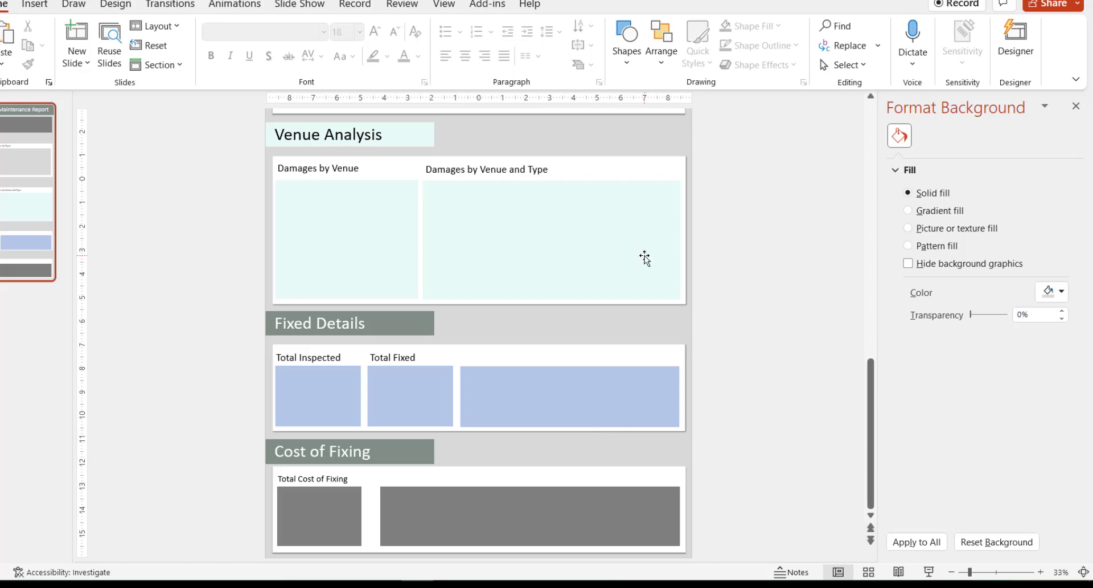
# Start saving a copy on This PC through the full Save As dialog, with the Desktop folder as destination.
pyautogui.click(0, 4)
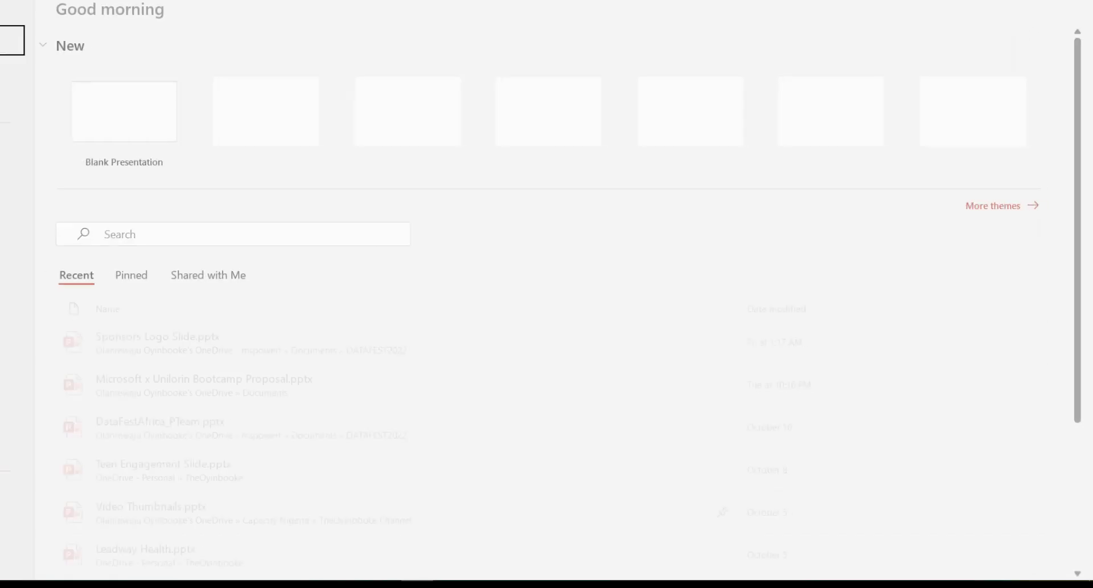
pyautogui.click(4, 204)
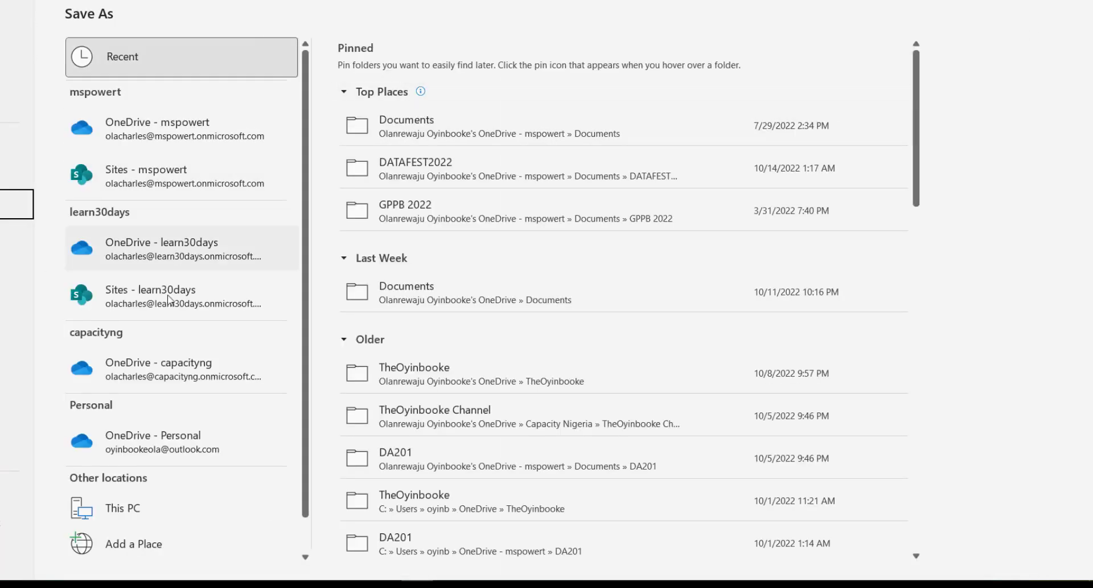
pyautogui.click(213, 507)
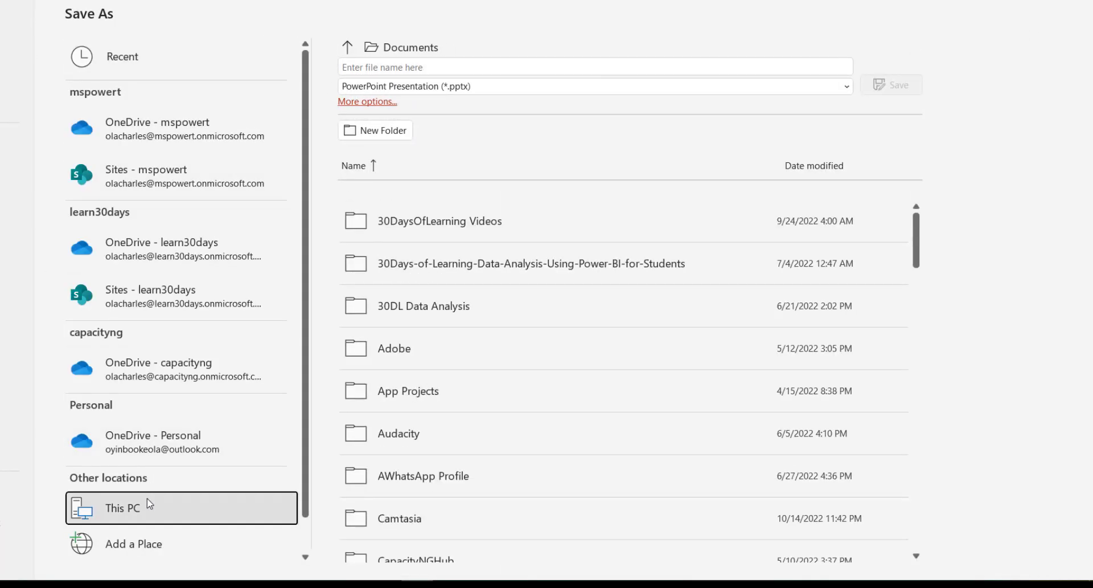
pyautogui.click(375, 102)
pyautogui.click(20, 82)
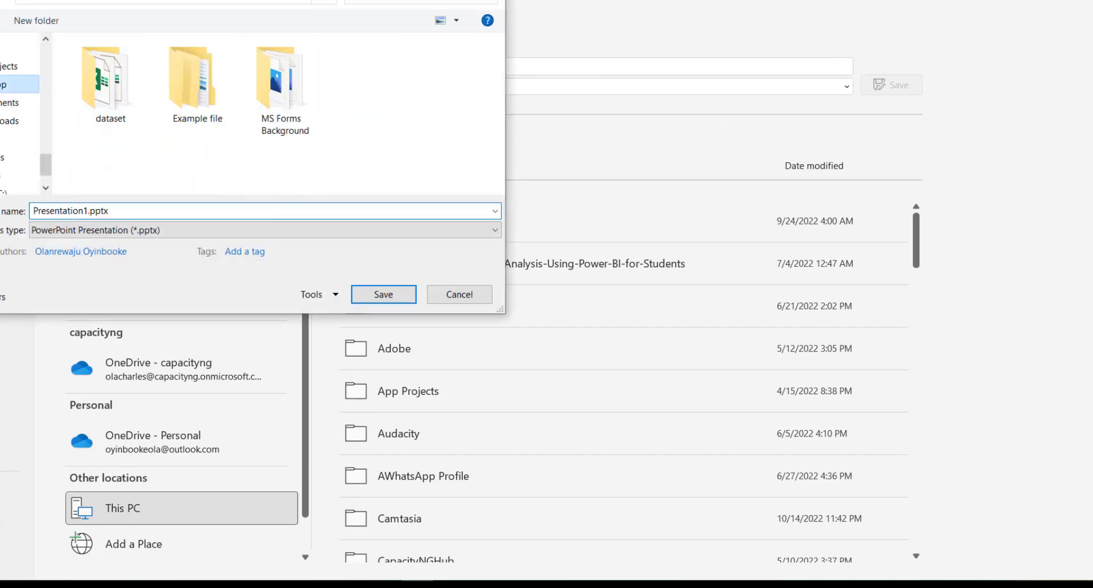
# Export the slide layout in PNG Portable Network Graphics format under the file name "LowCode Power BI Layout".
pyautogui.click(140, 230)
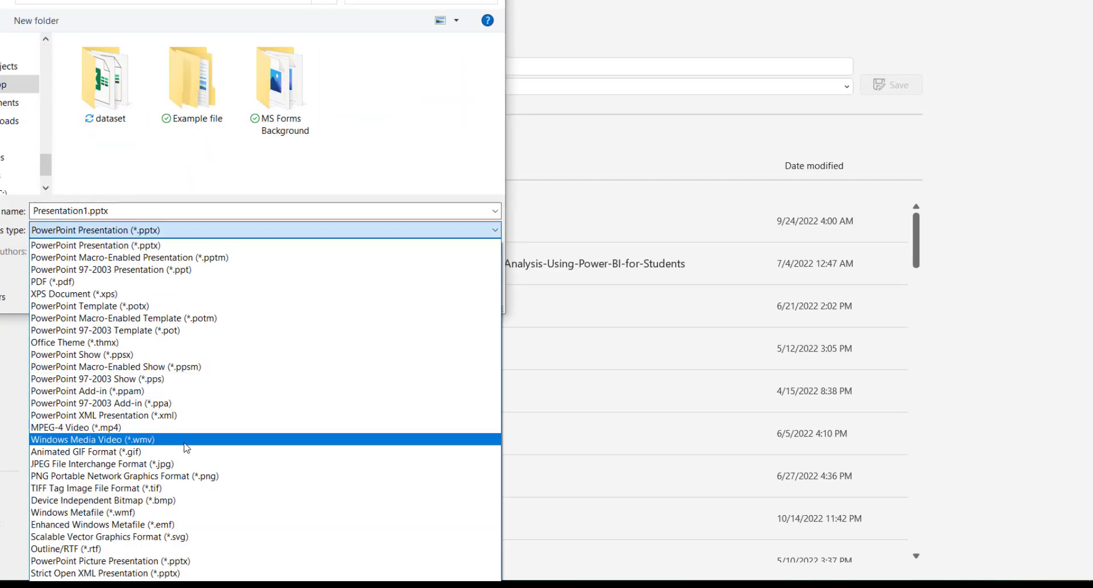
pyautogui.click(200, 476)
pyautogui.doubleClick(111, 211)
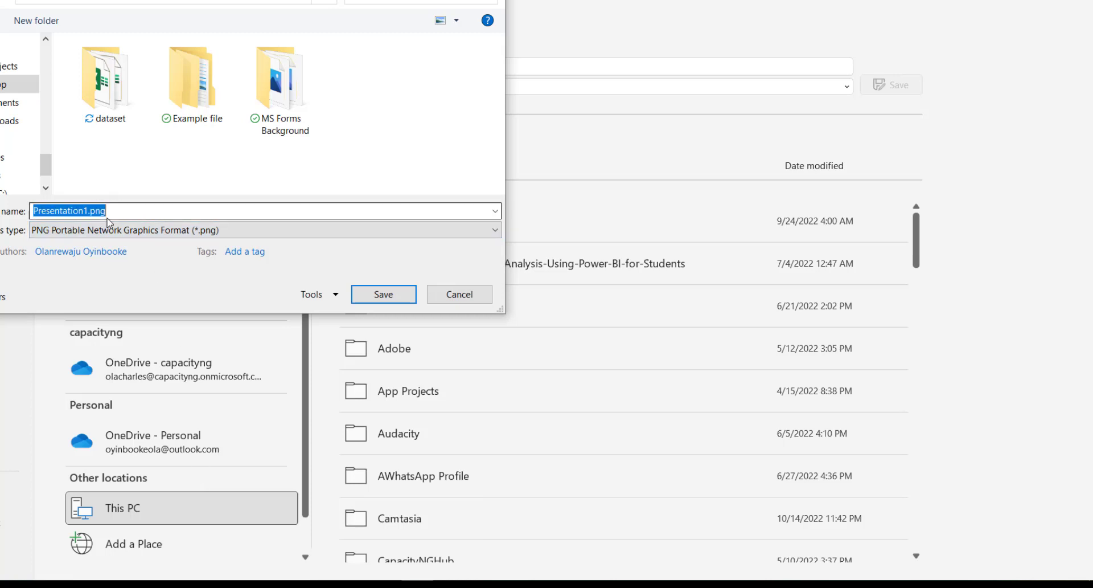
pyautogui.write('Low')
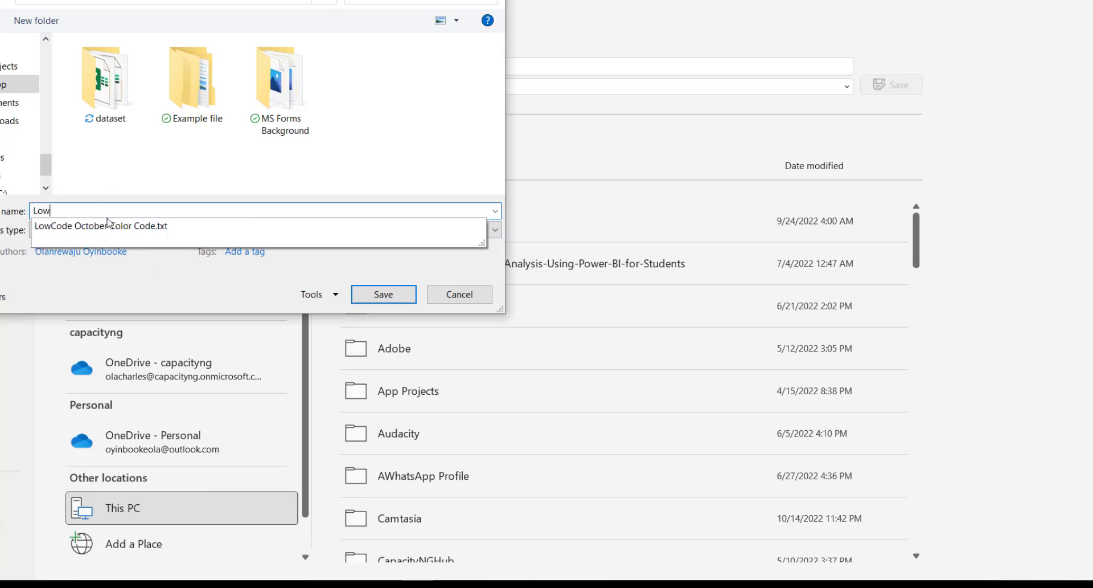
pyautogui.write('Code Pow')
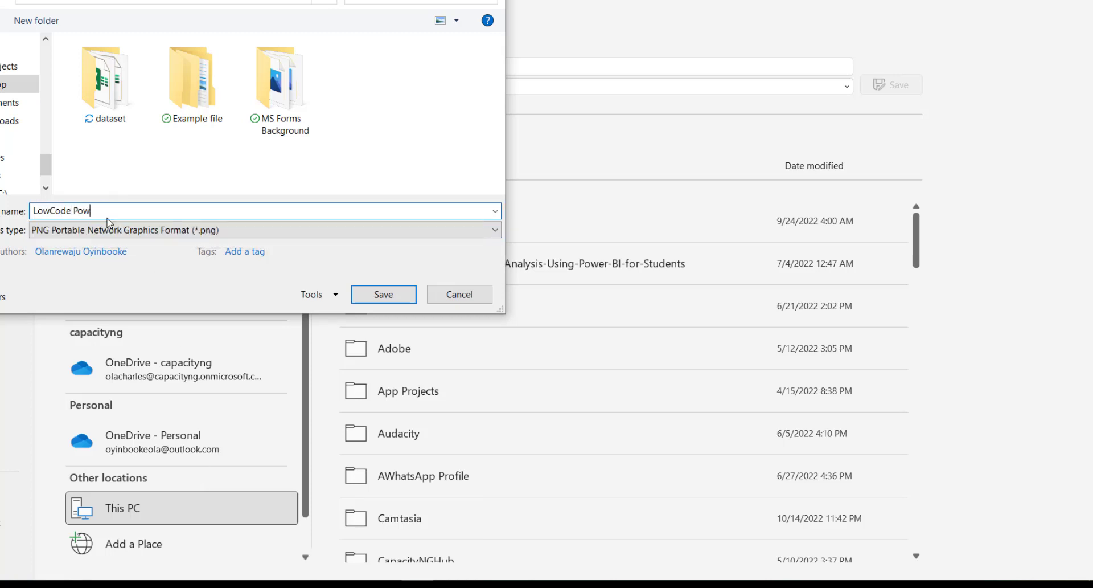
pyautogui.write('er BI Layout')
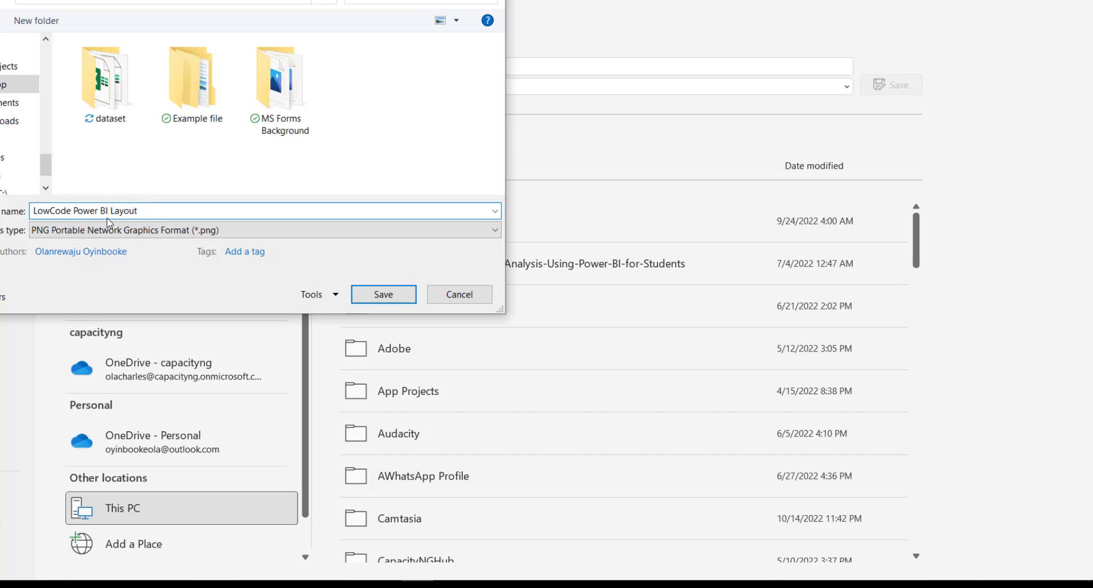
pyautogui.click(384, 293)
pyautogui.click(496, 318)
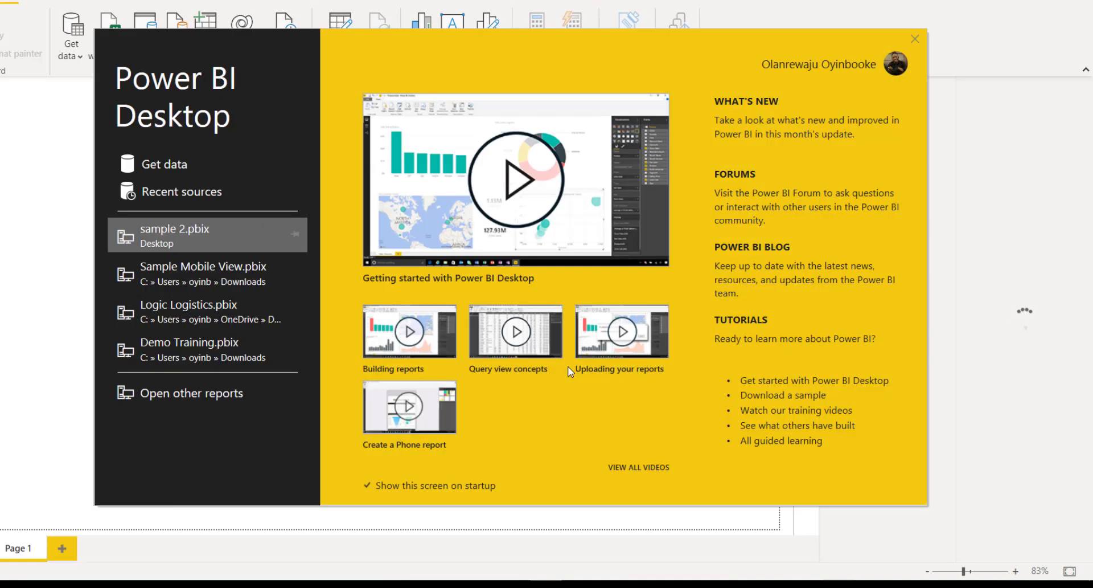
# Switch to Power BI Desktop, dismiss its start screen and set the blank report page's canvas type to Custom.
pyautogui.click(915, 39)
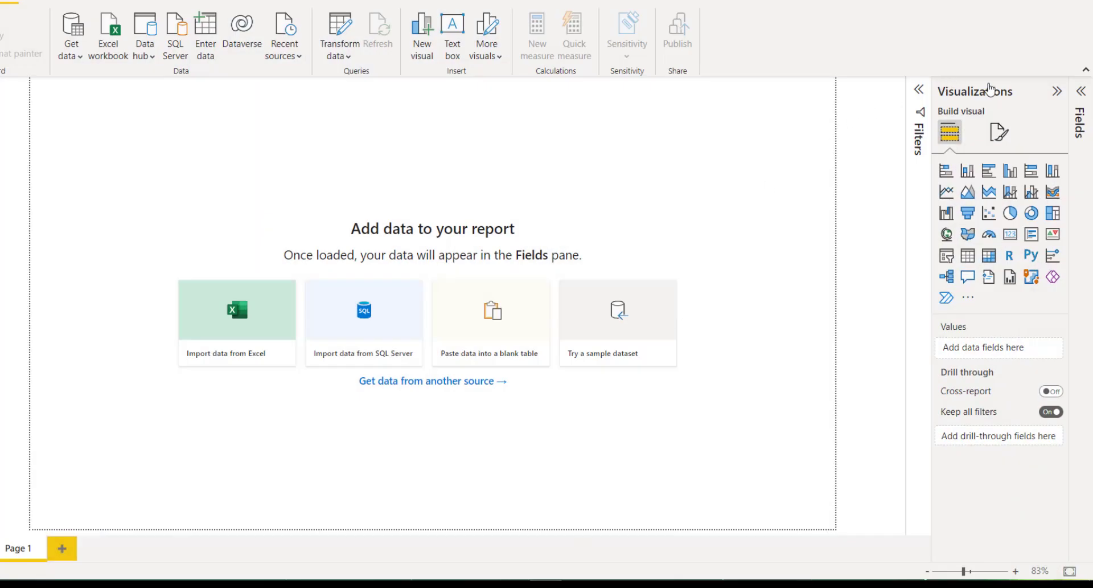
pyautogui.click(1000, 136)
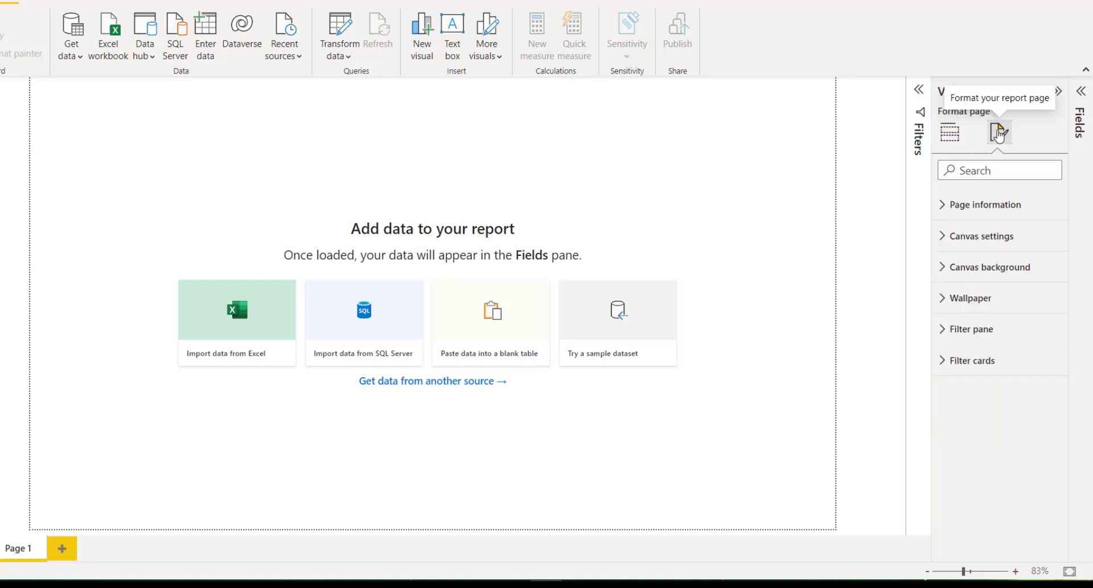
pyautogui.click(975, 210)
pyautogui.click(974, 209)
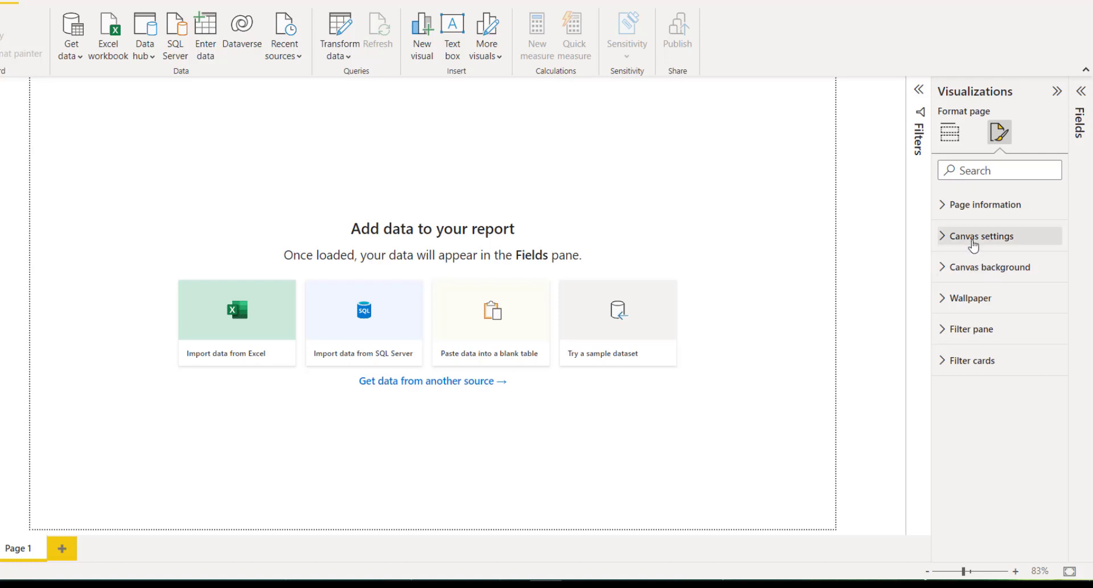
pyautogui.click(974, 238)
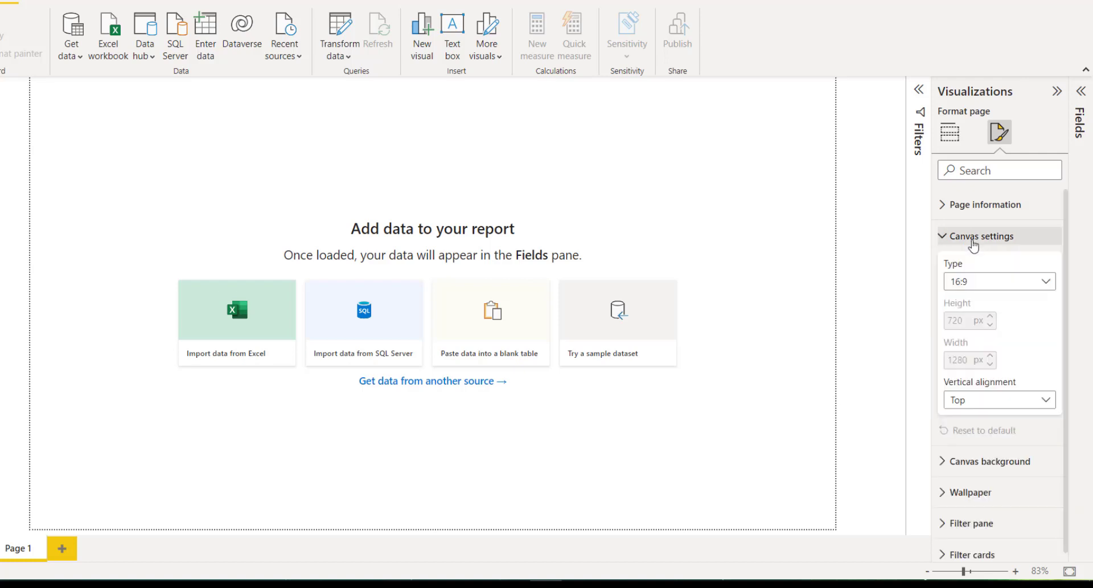
pyautogui.click(971, 284)
pyautogui.click(967, 374)
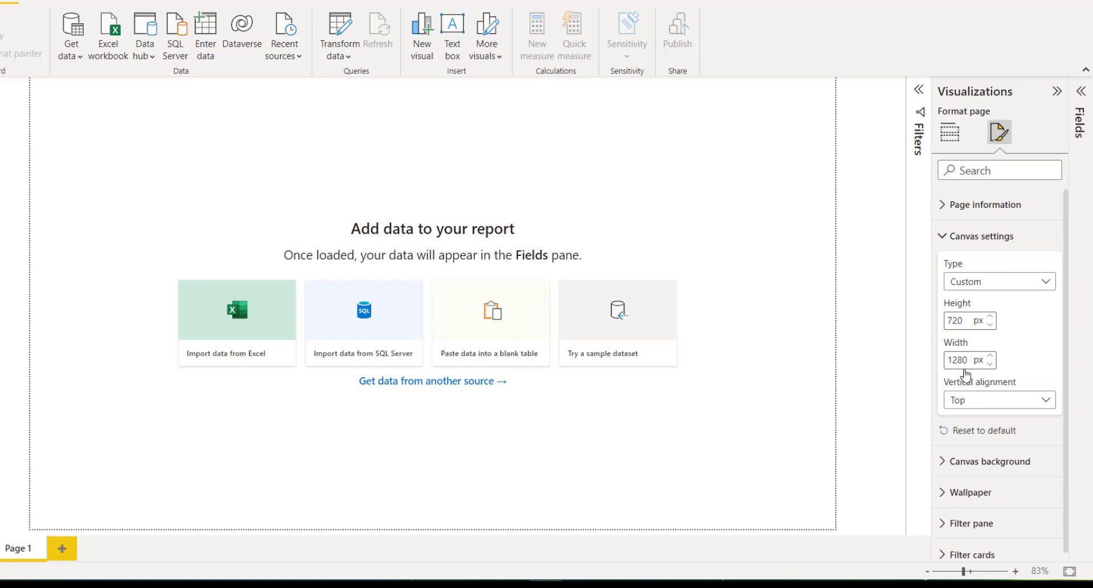
# Set the report canvas height to 1920 px and its width to 1080 px.
pyautogui.moveTo(963, 324); pyautogui.dragTo(948, 324)
pyautogui.write('1920')
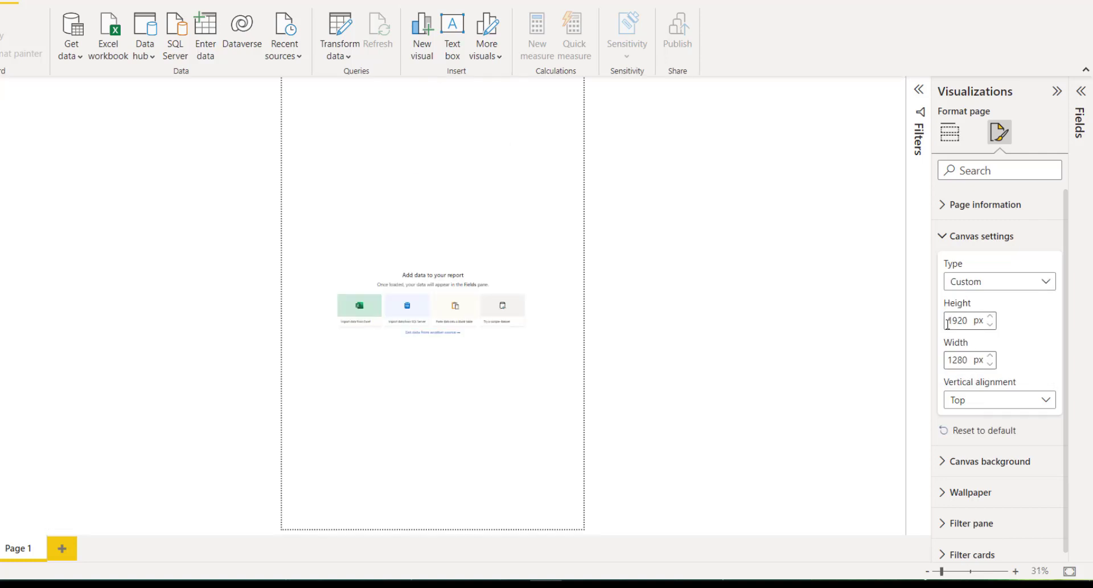
pyautogui.moveTo(970, 363); pyautogui.dragTo(947, 362)
pyautogui.write('1080')
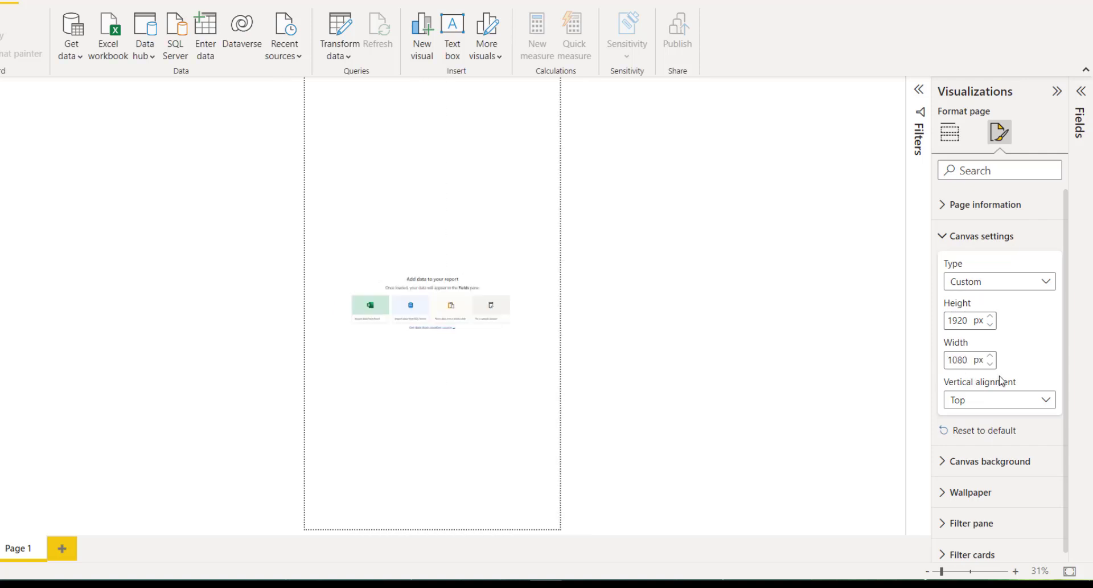
pyautogui.click(961, 244)
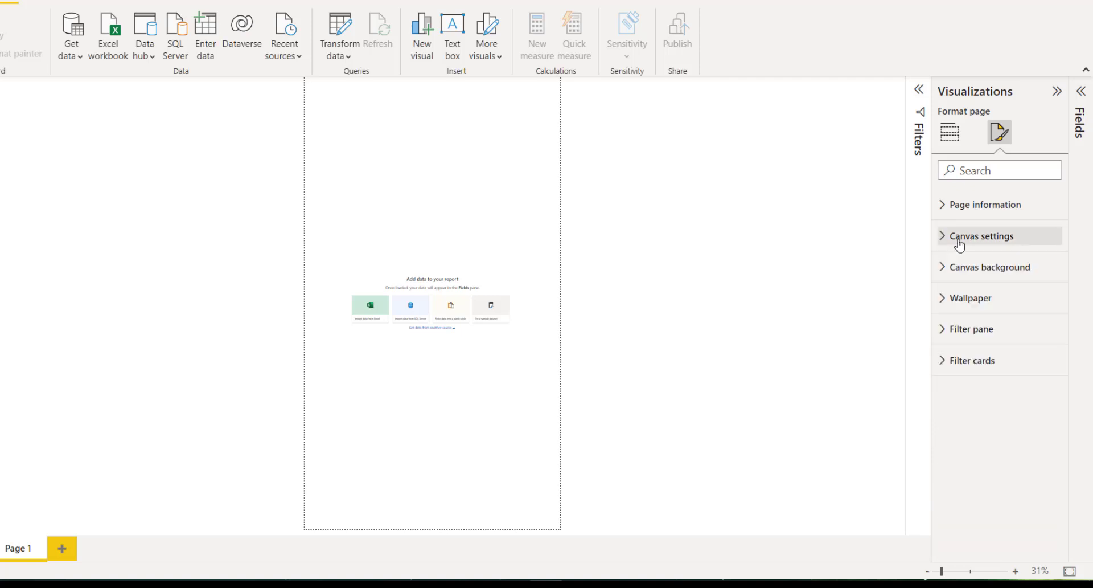
# Load "LowCode Power BI Layout.png" as the canvas background image of the report page.
pyautogui.click(979, 299)
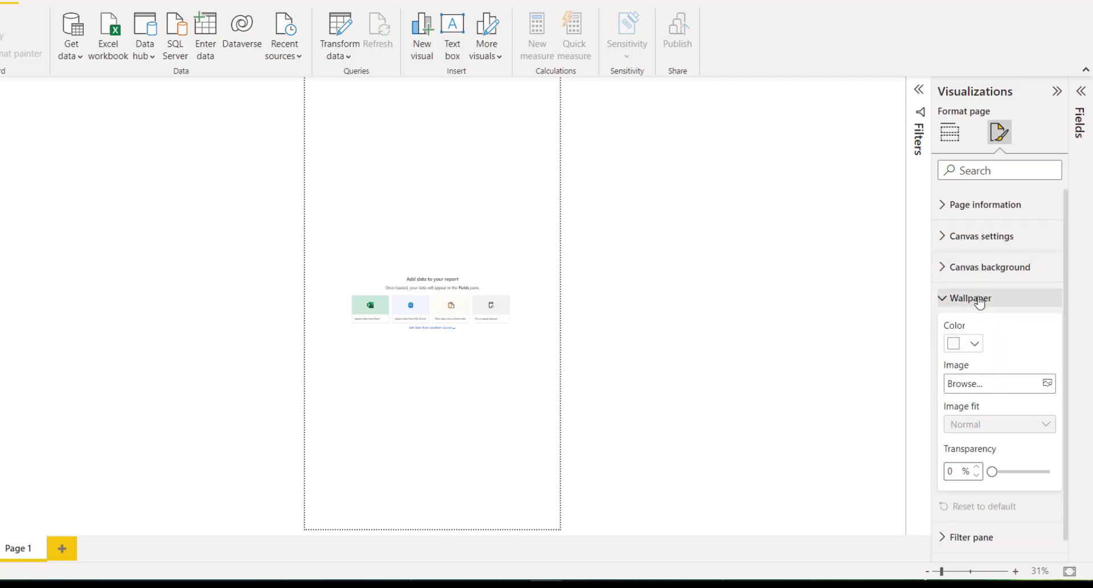
pyautogui.click(983, 272)
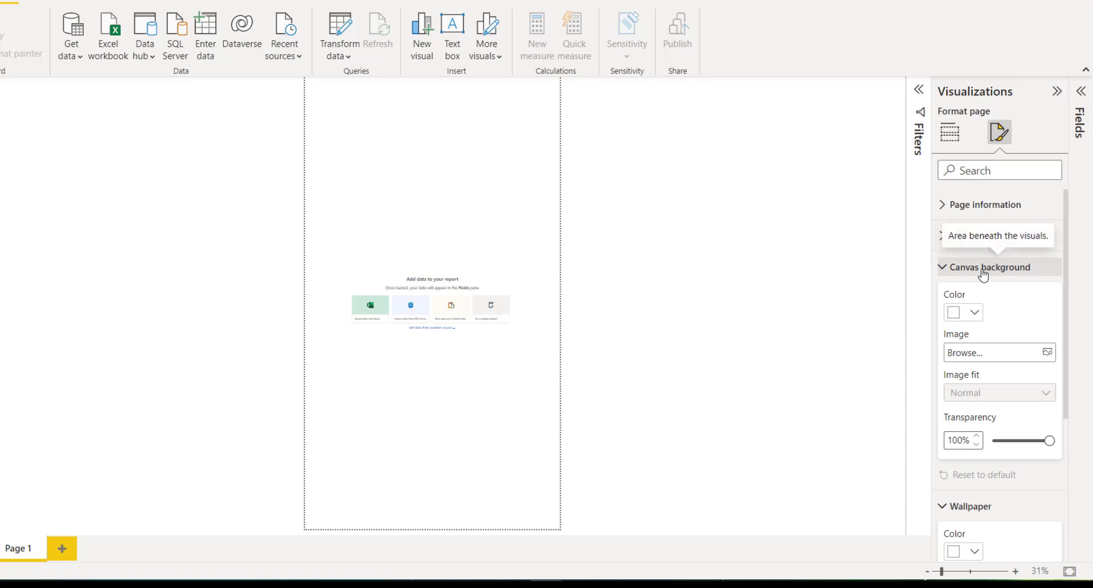
pyautogui.click(983, 270)
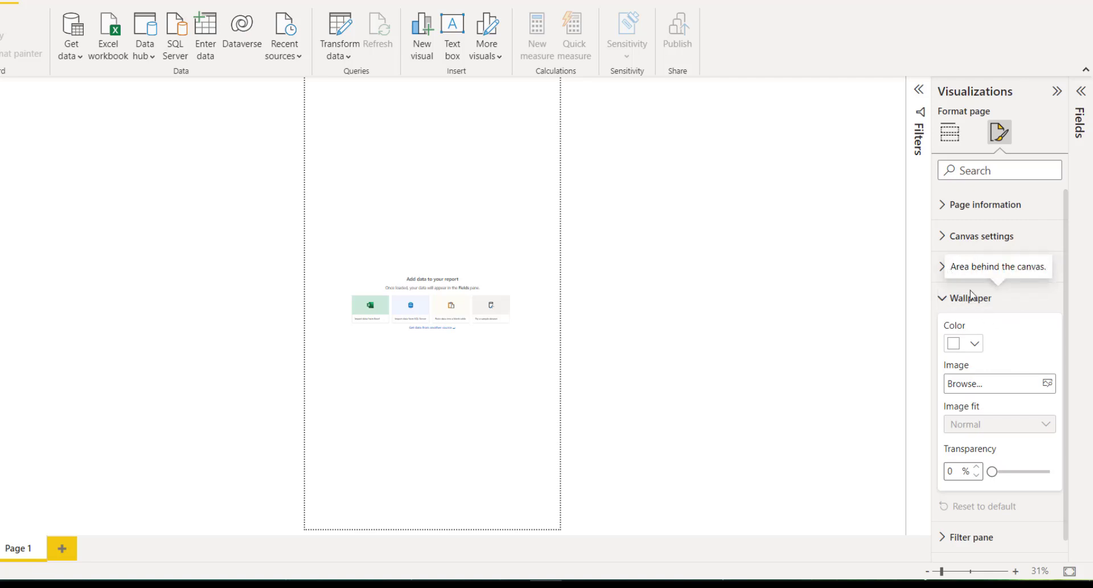
pyautogui.click(1021, 268)
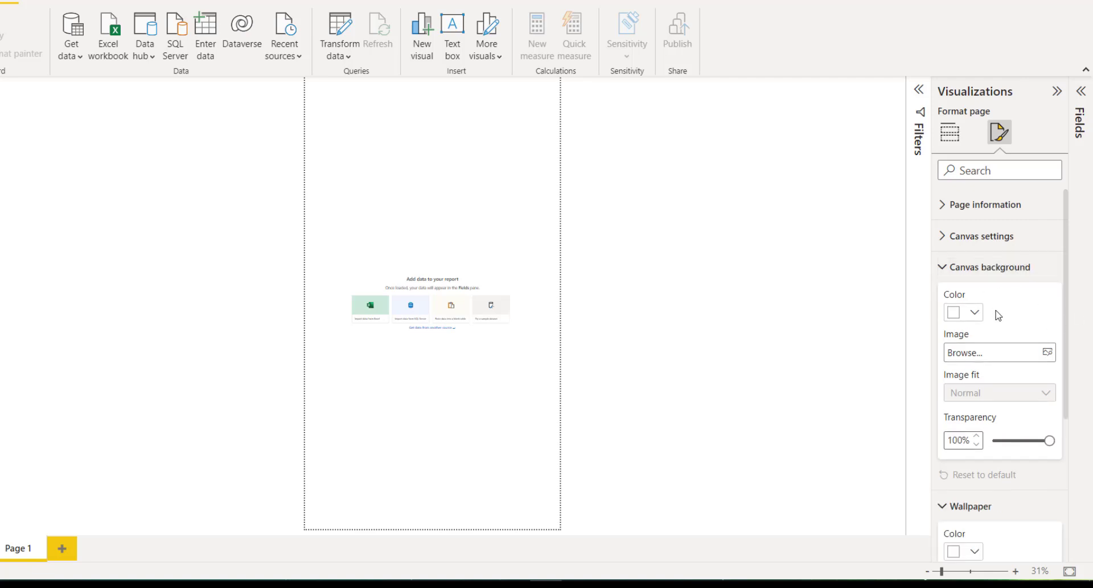
pyautogui.click(1007, 357)
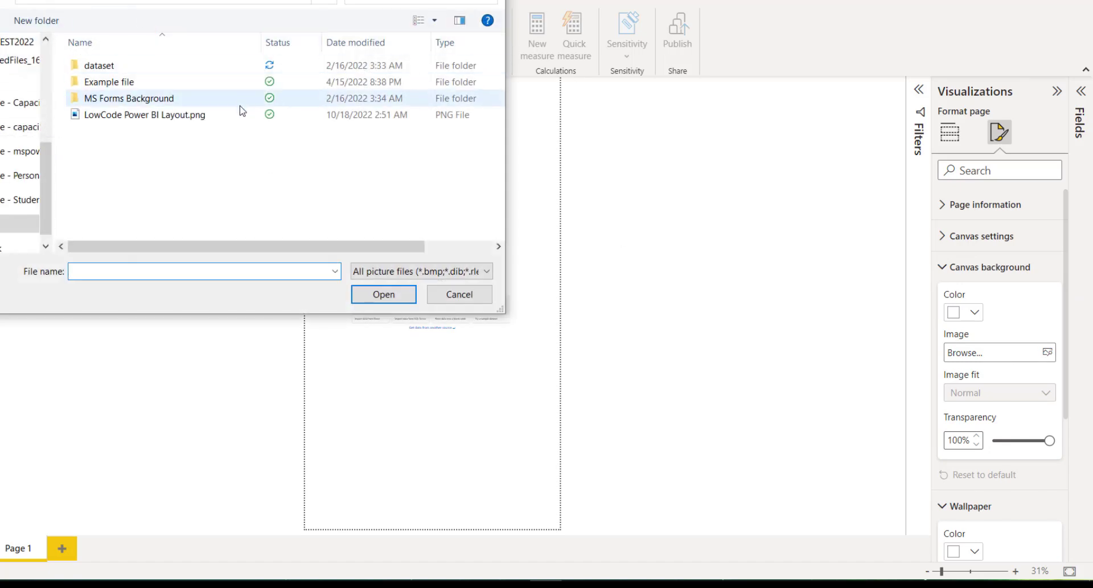
pyautogui.doubleClick(97, 115)
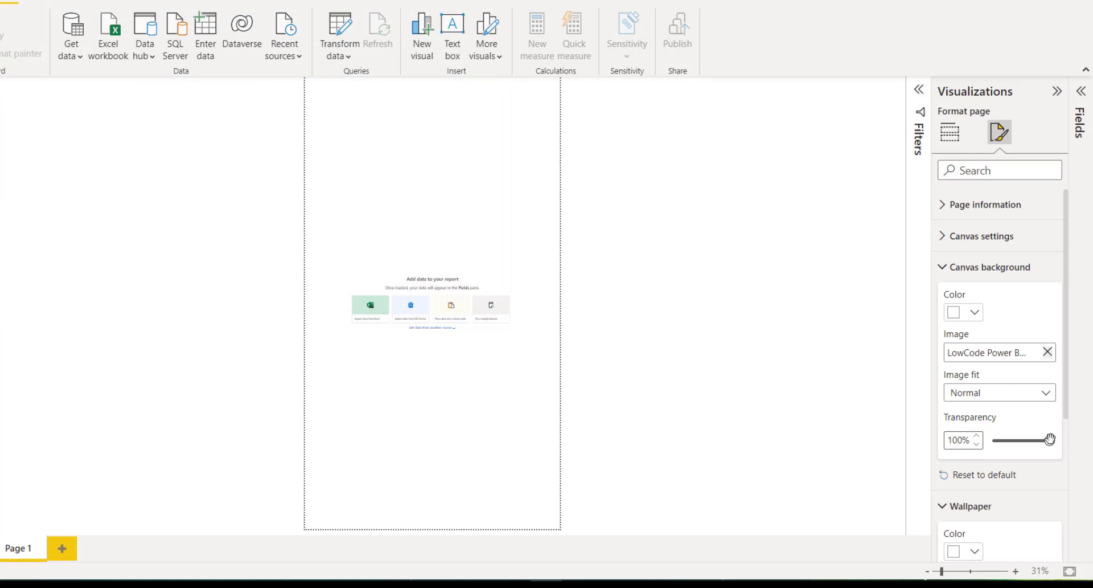
# Set the canvas background transparency to 0% and its image fit to Fit.
pyautogui.moveTo(1050, 438); pyautogui.dragTo(989, 444)
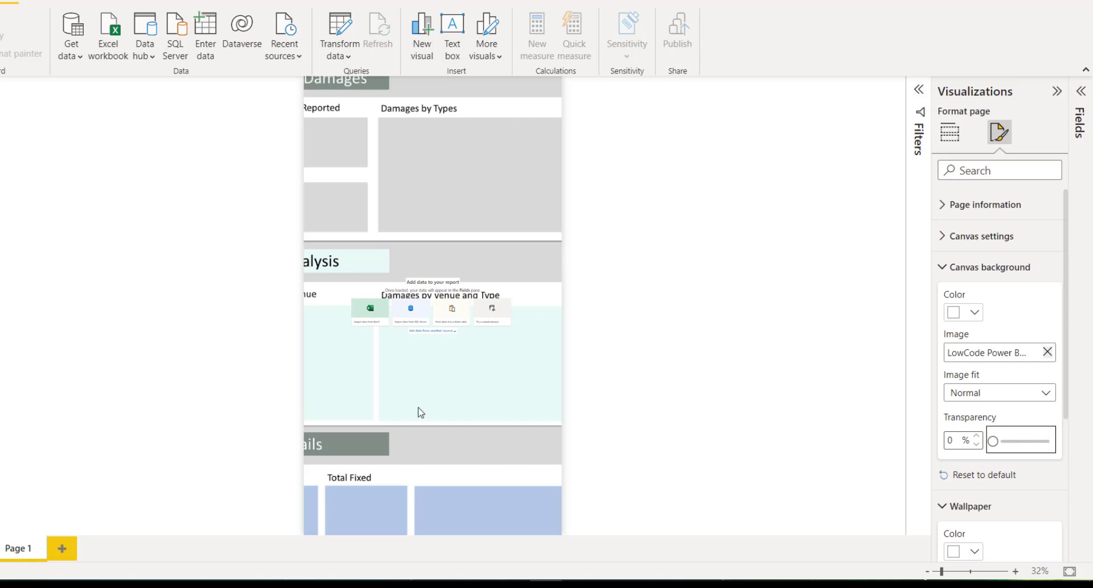
pyautogui.click(1036, 395)
pyautogui.click(971, 430)
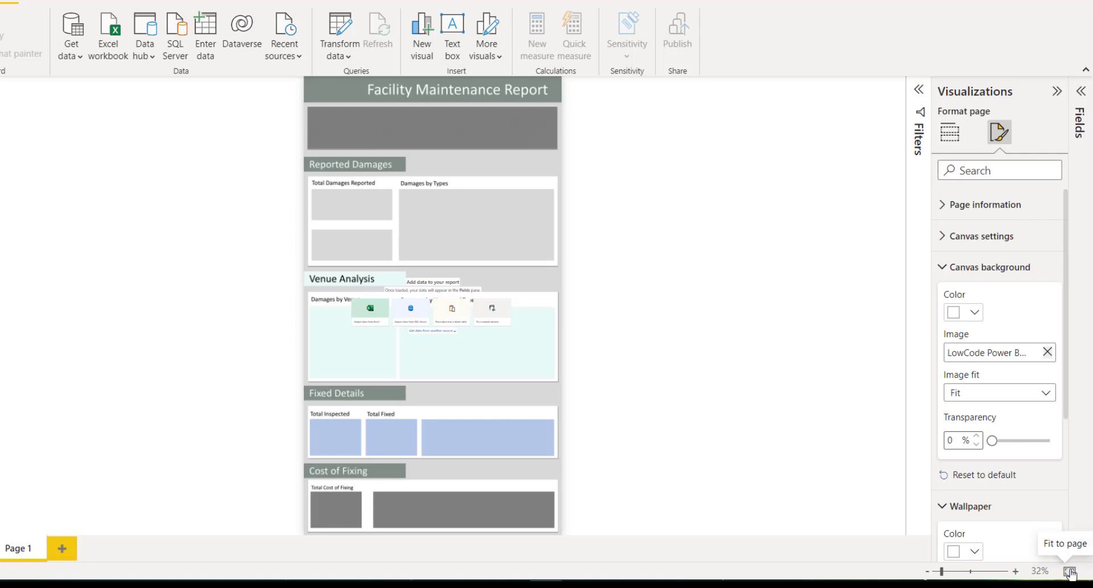
pyautogui.click(701, 304)
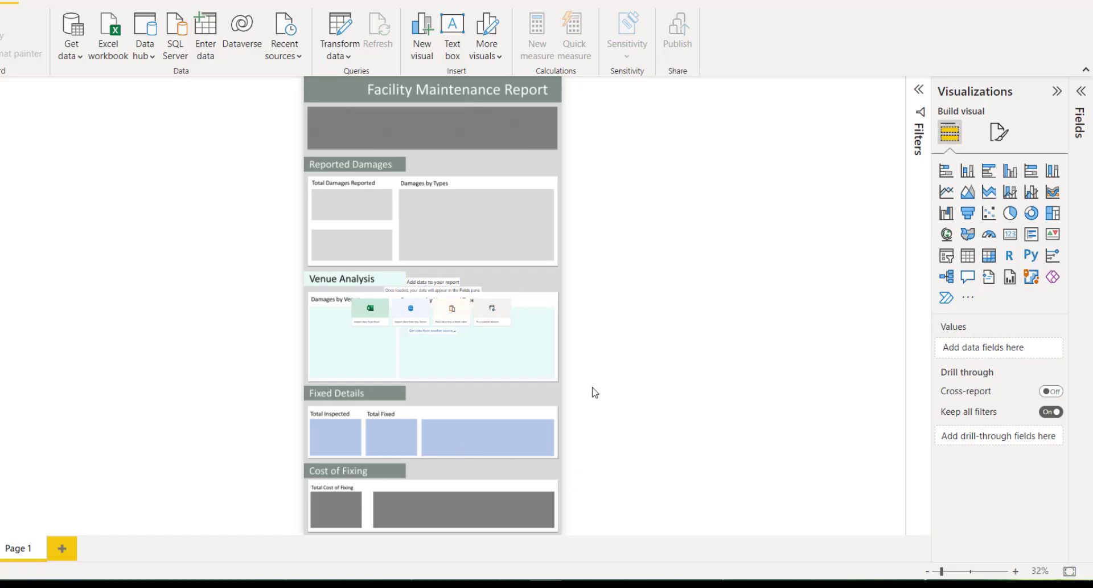
pyautogui.click(420, 584)
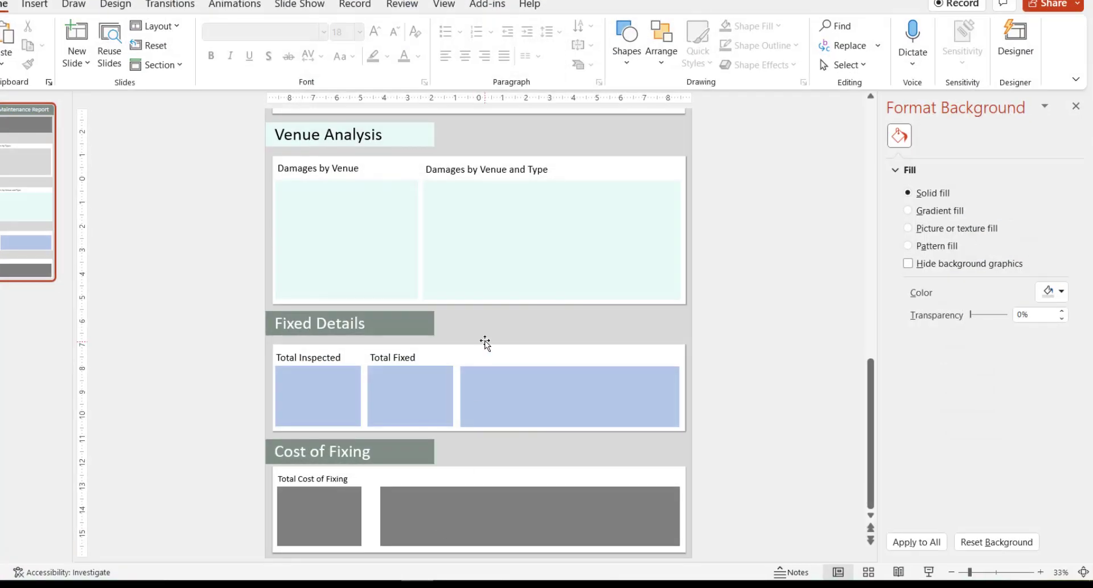
pyautogui.click(420, 584)
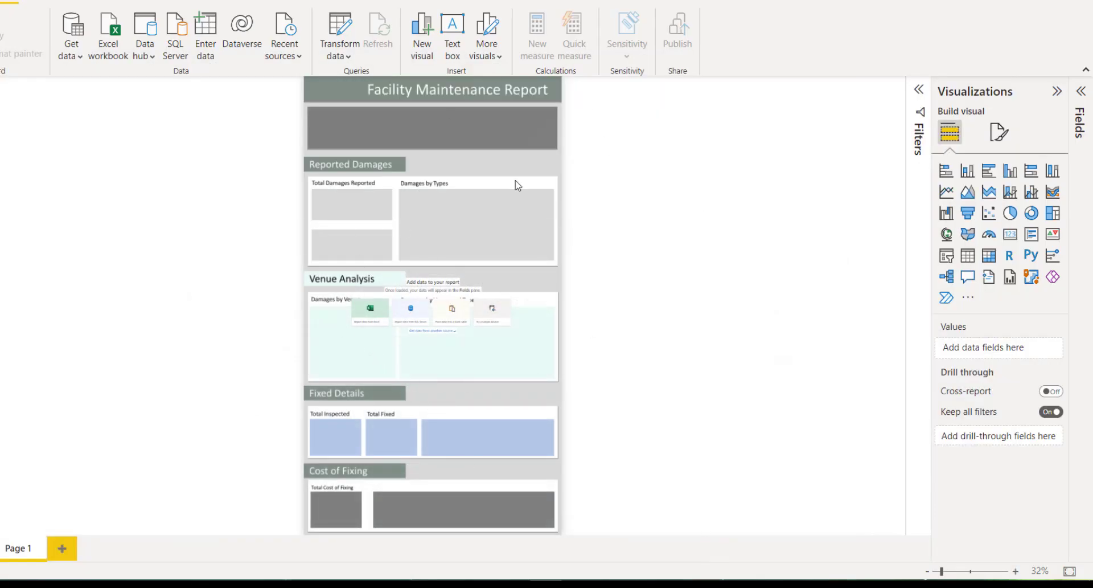
pyautogui.click(418, 584)
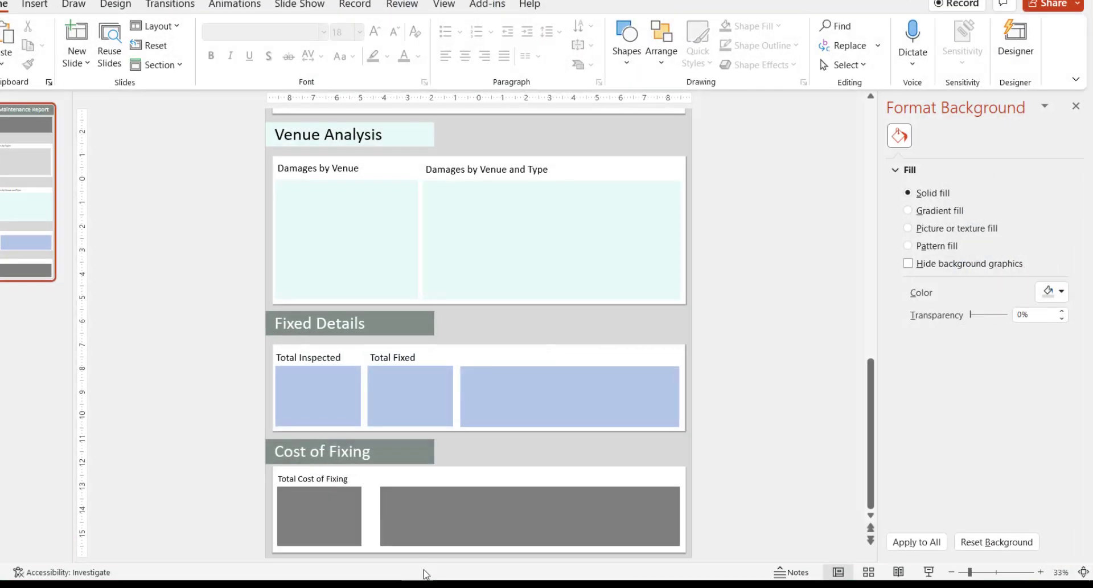
pyautogui.click(546, 585)
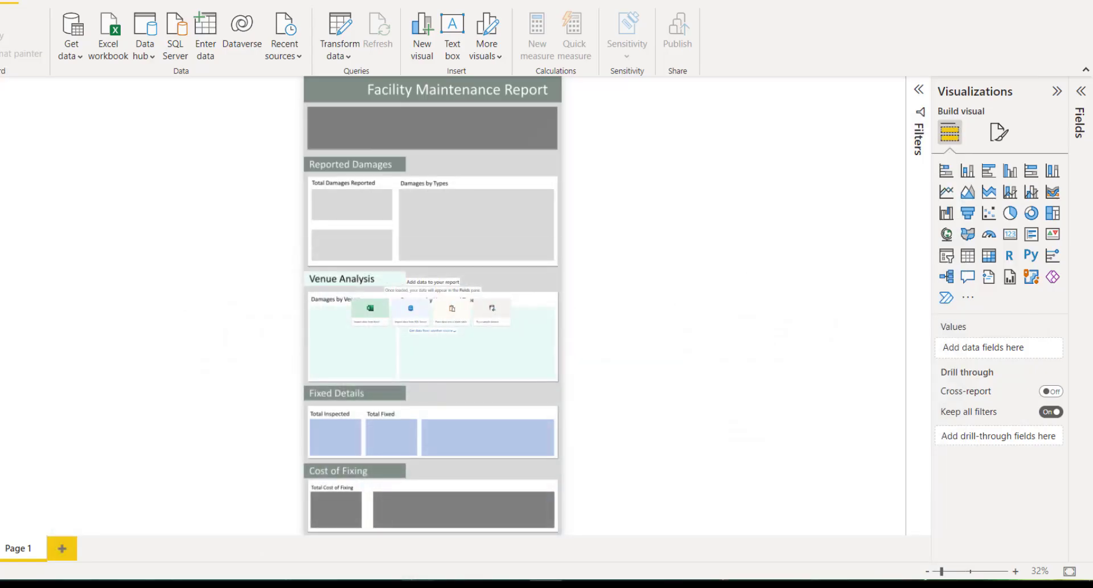